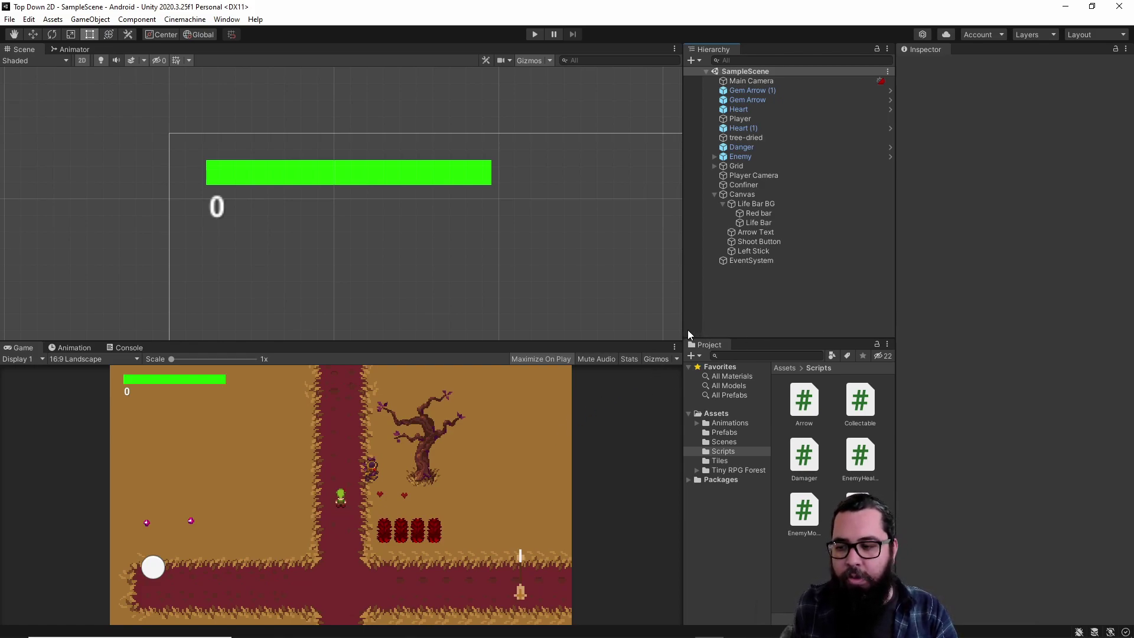
Enter Play mode and watch the health bar drop to about 40% after touching the thorny bushes.
click(535, 35)
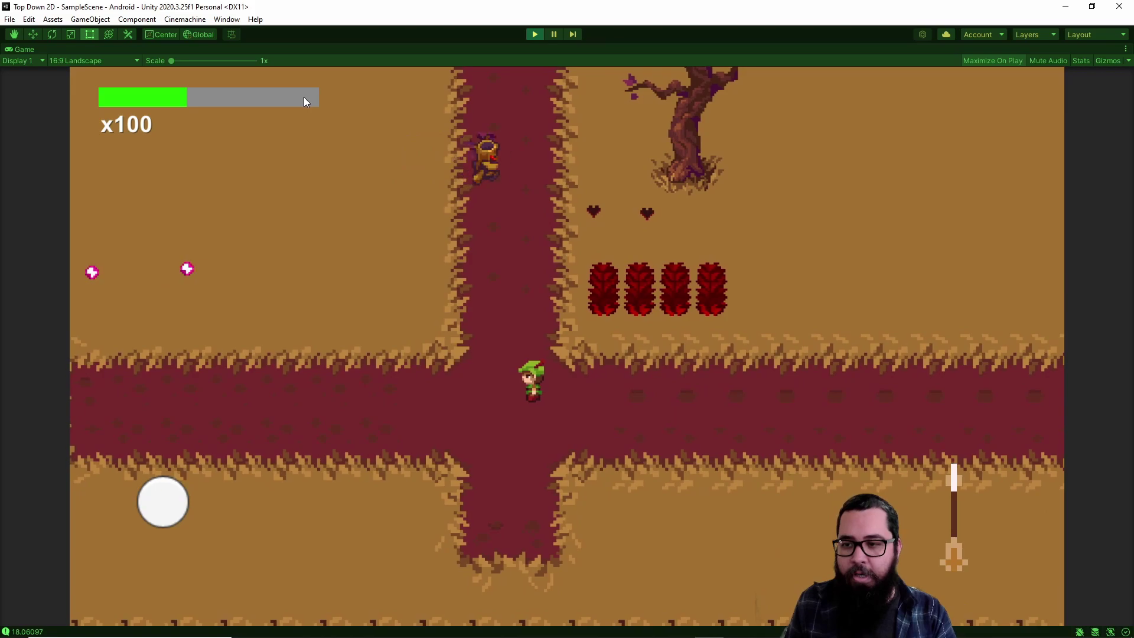
Exit Play mode so the editor shows the scene's life bar full again.
click(534, 36)
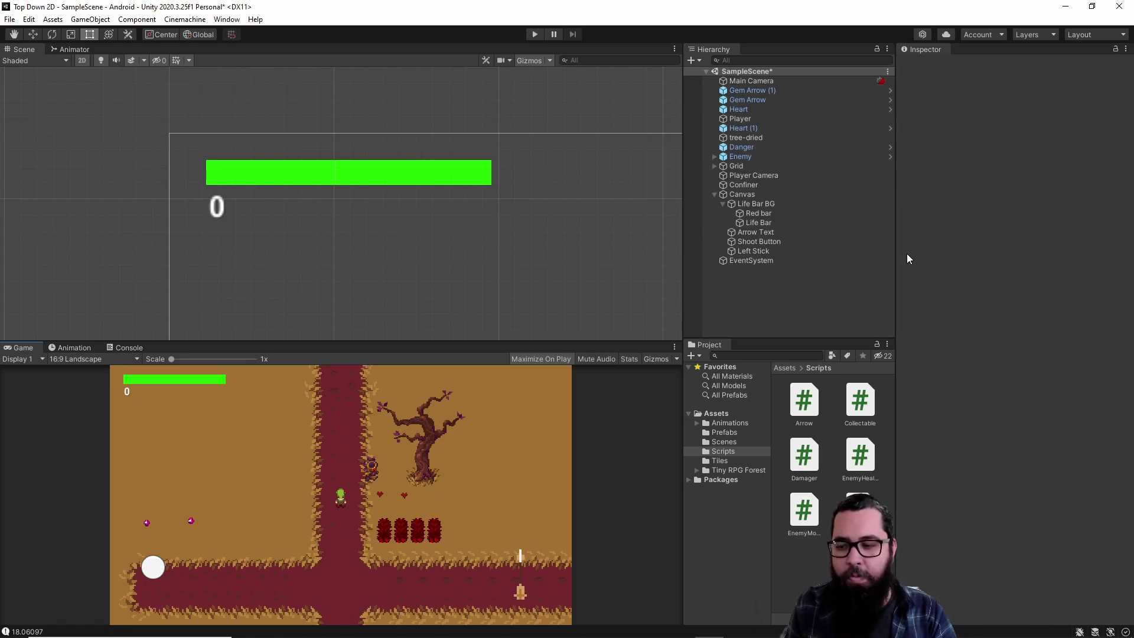
Select the Canvas and browse the + > UI create list without adding anything.
click(744, 195)
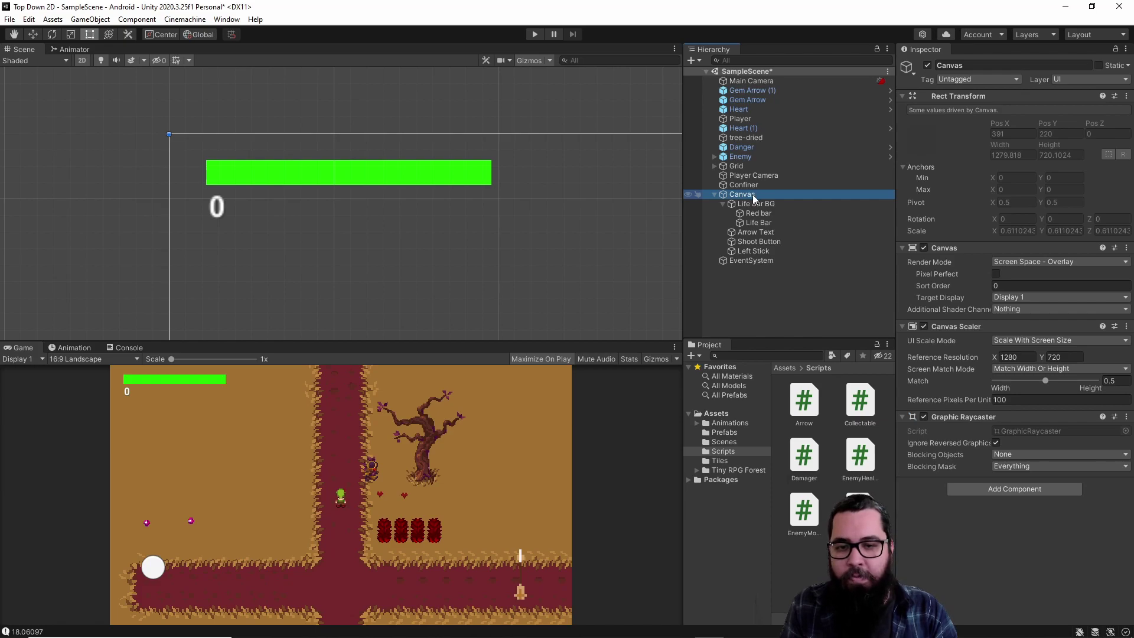
click(695, 60)
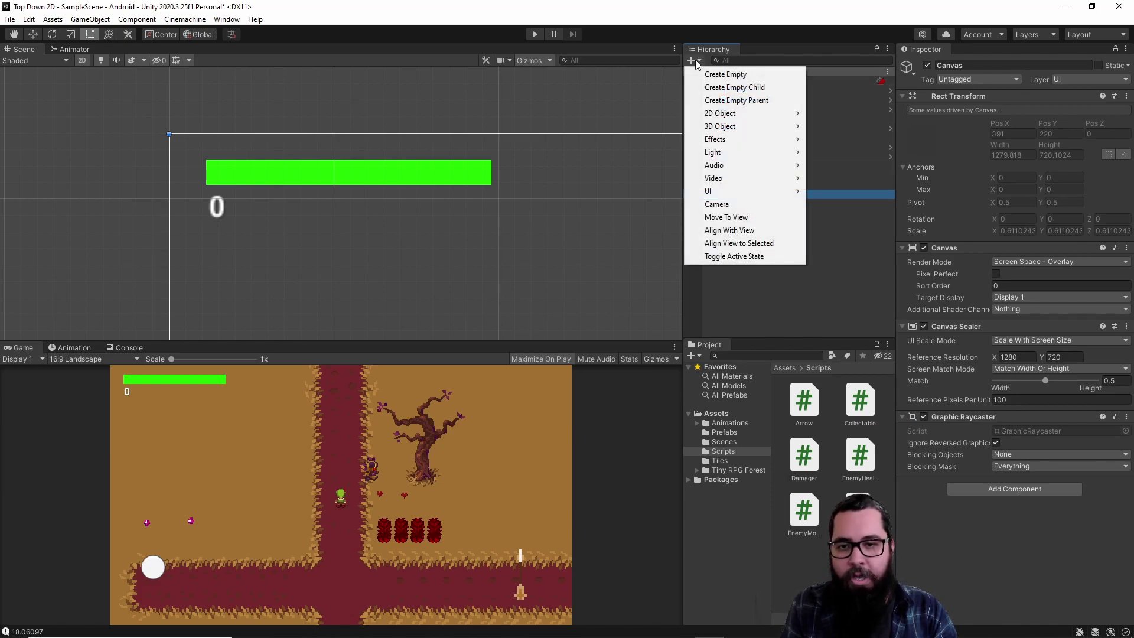
mouse_move(718, 191)
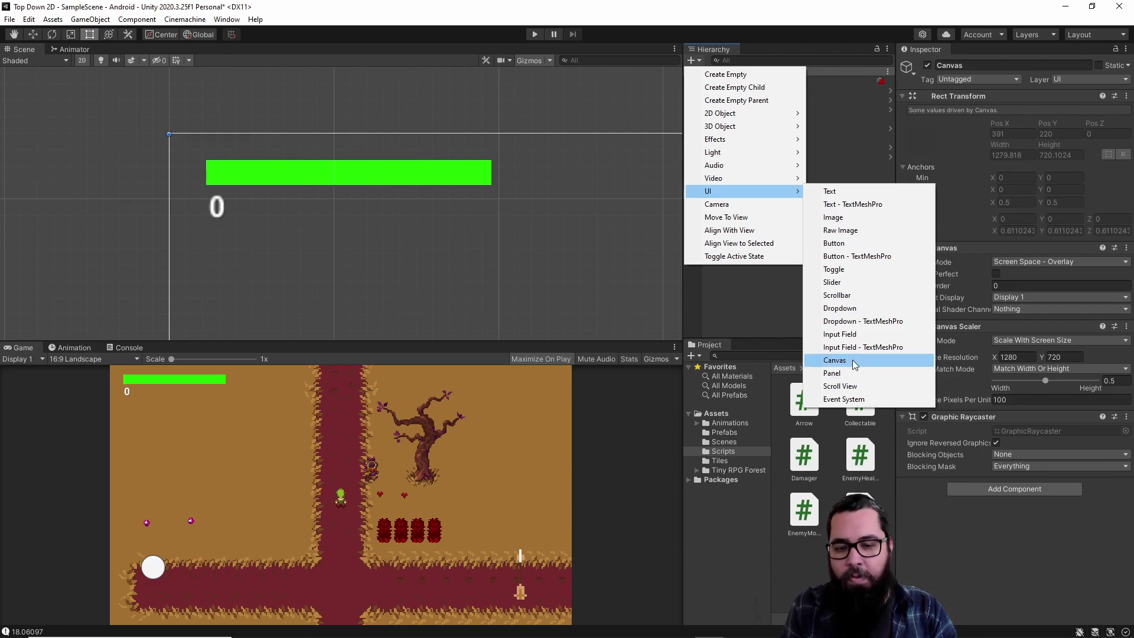
click(755, 293)
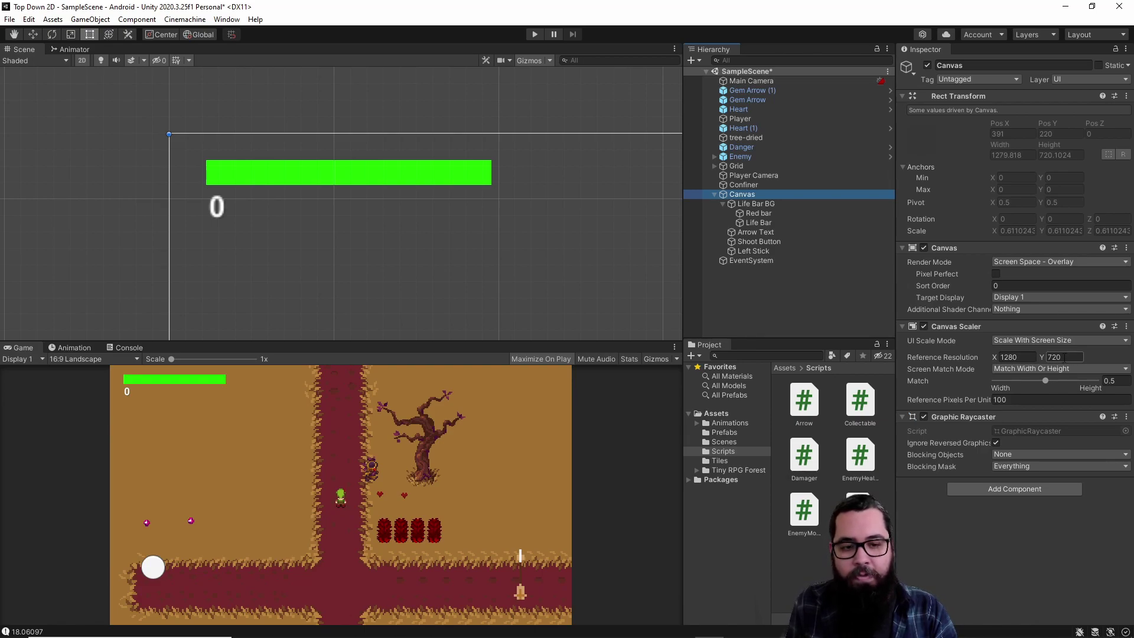
Select Life Bar BG and confirm its name unchanged in Hierarchy and Inspector.
click(740, 203)
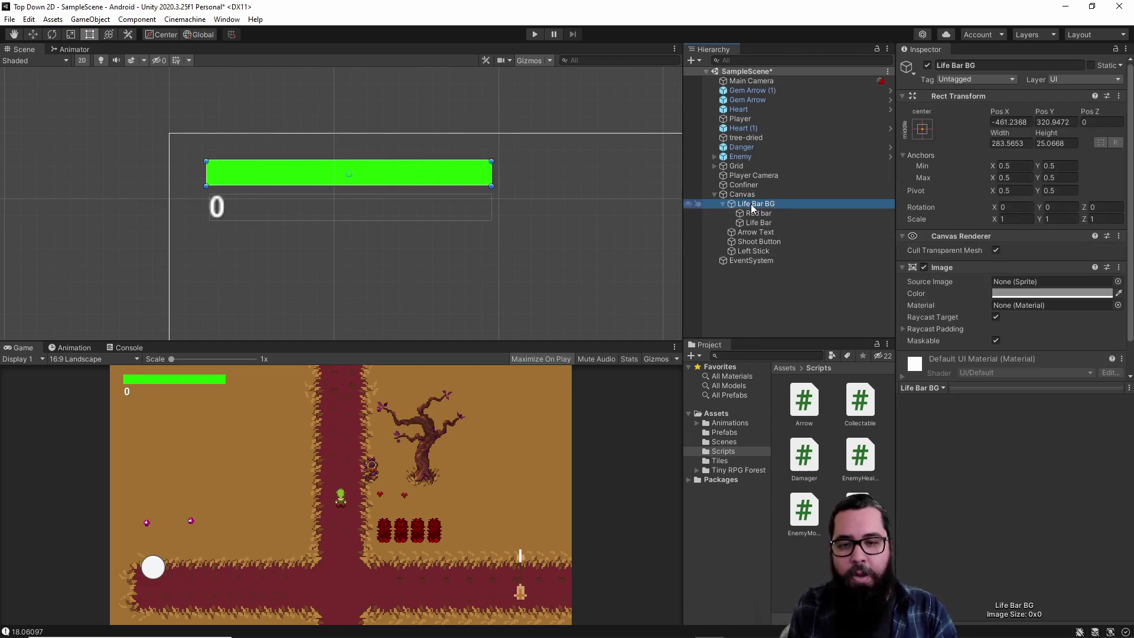
click(697, 61)
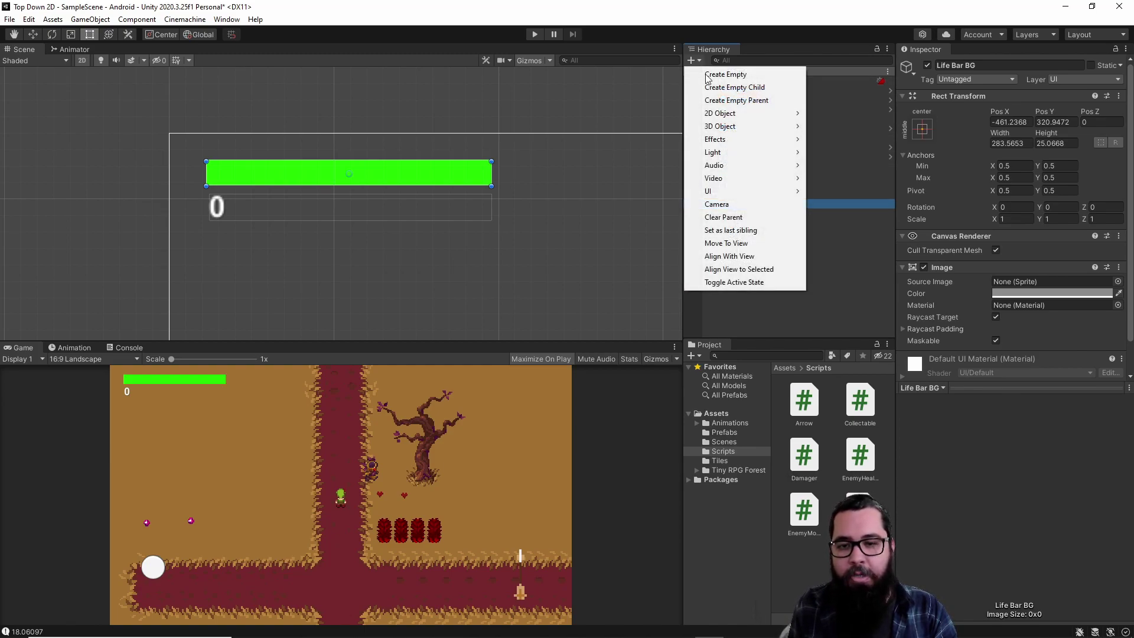
mouse_move(732, 194)
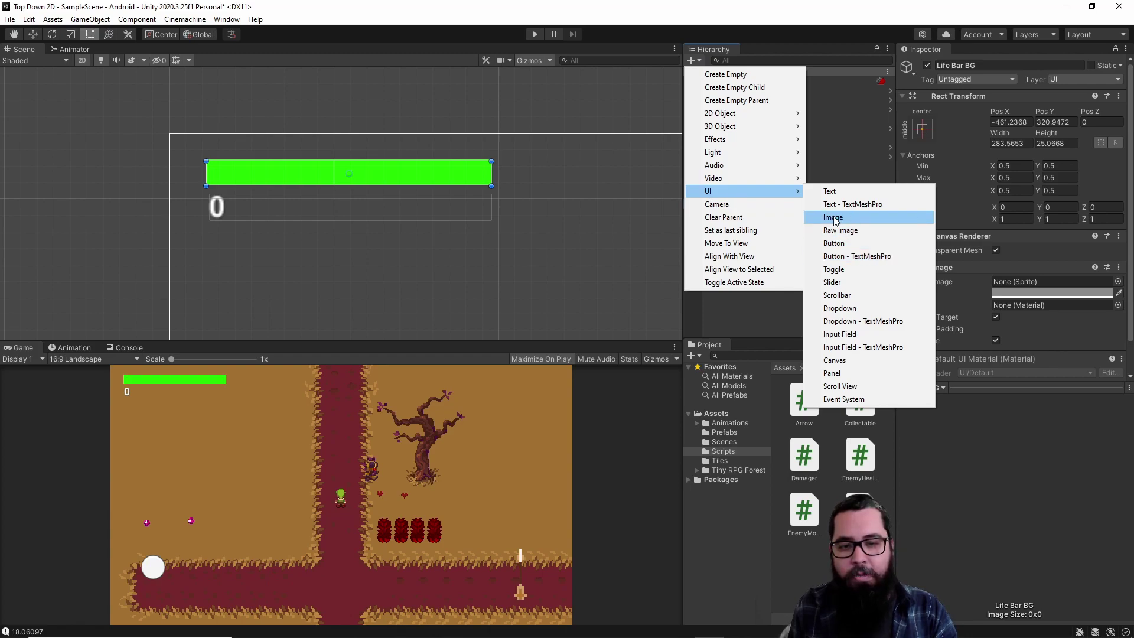
click(842, 5)
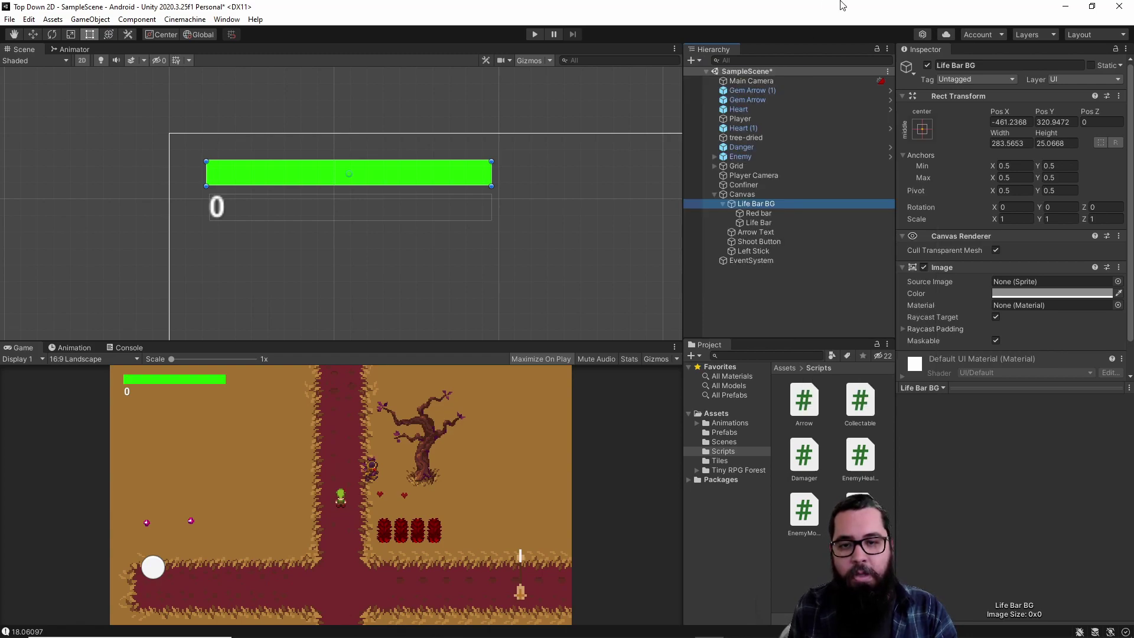
click(768, 204)
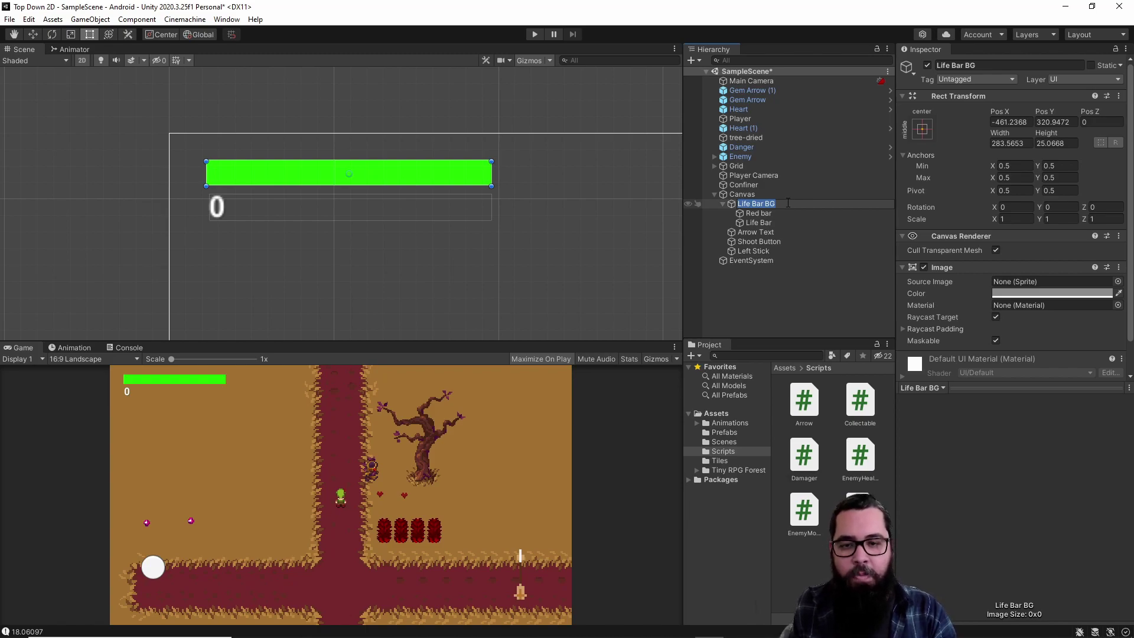
click(992, 66)
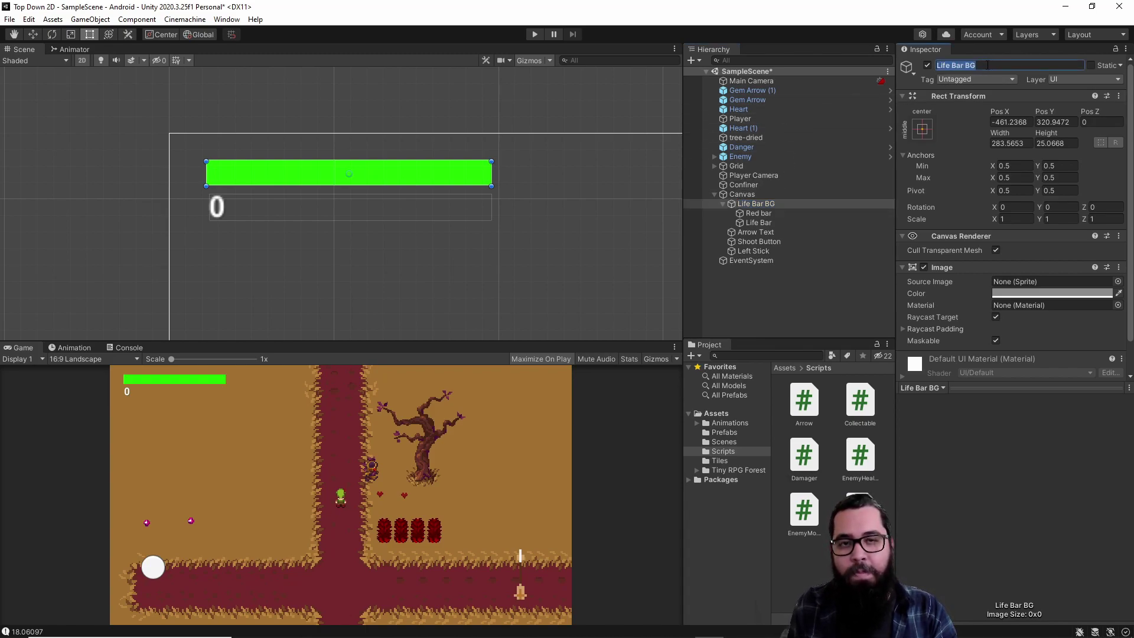
key(Return)
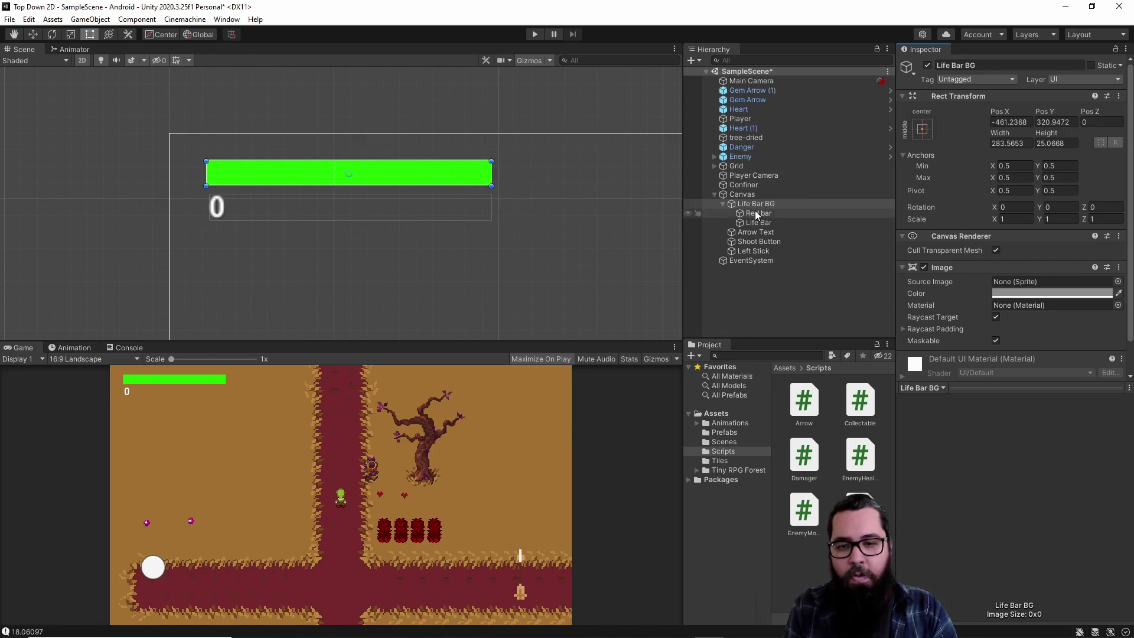
Deactivate Red bar and Life Bar so only the grey background shows.
click(755, 213)
shift+click(757, 224)
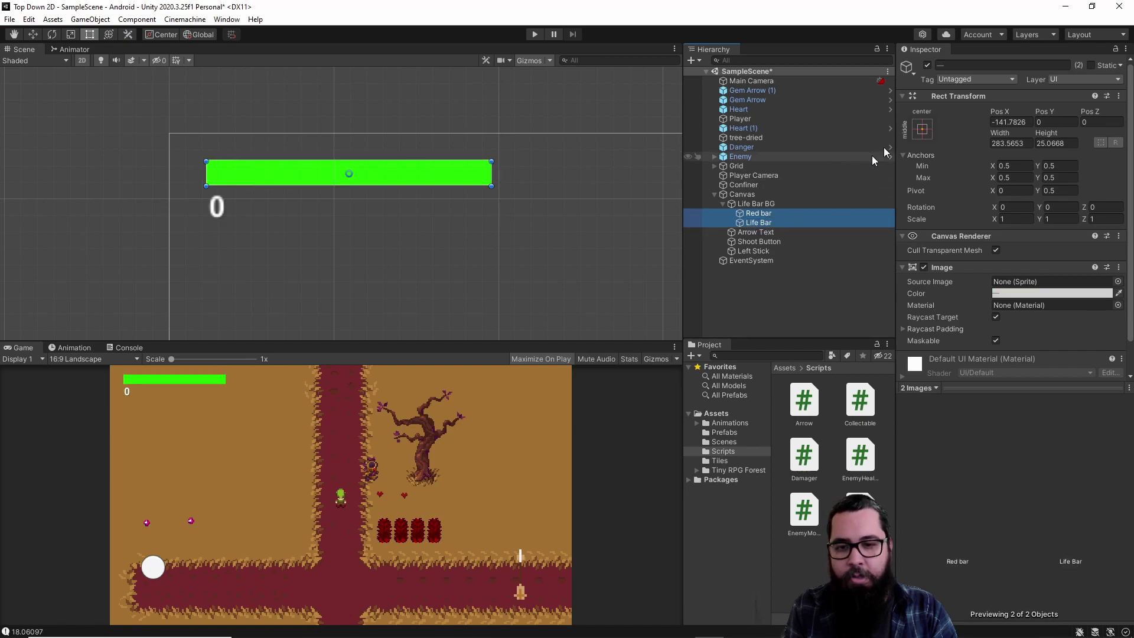
click(926, 66)
Inspect Life Bar BG's Color without changes, undoing an accidental width drag.
click(756, 203)
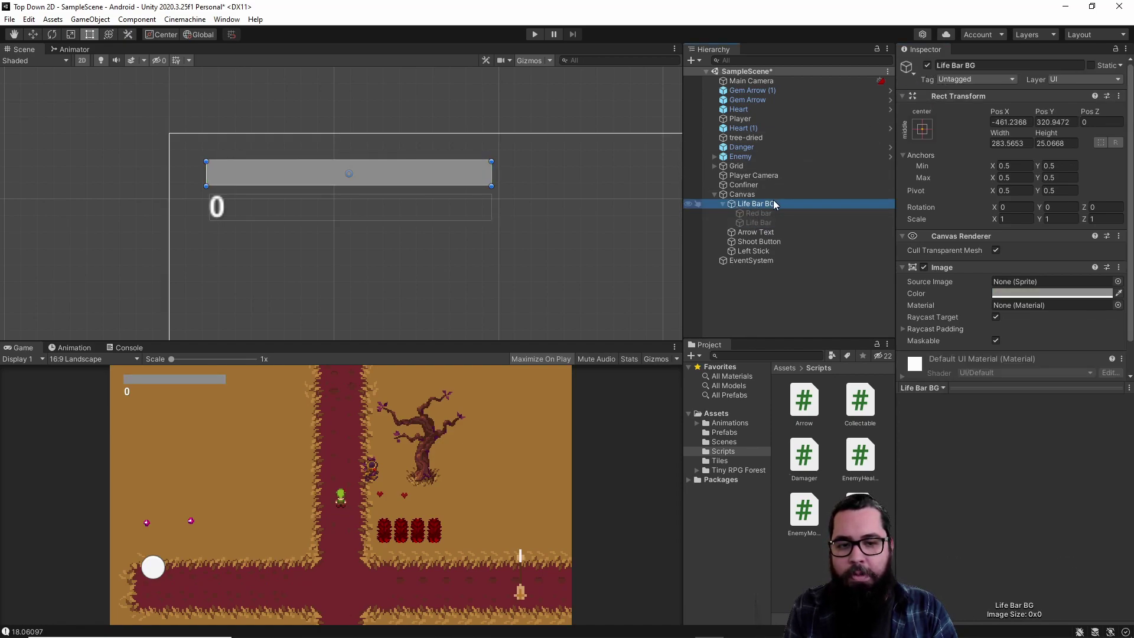
click(1020, 293)
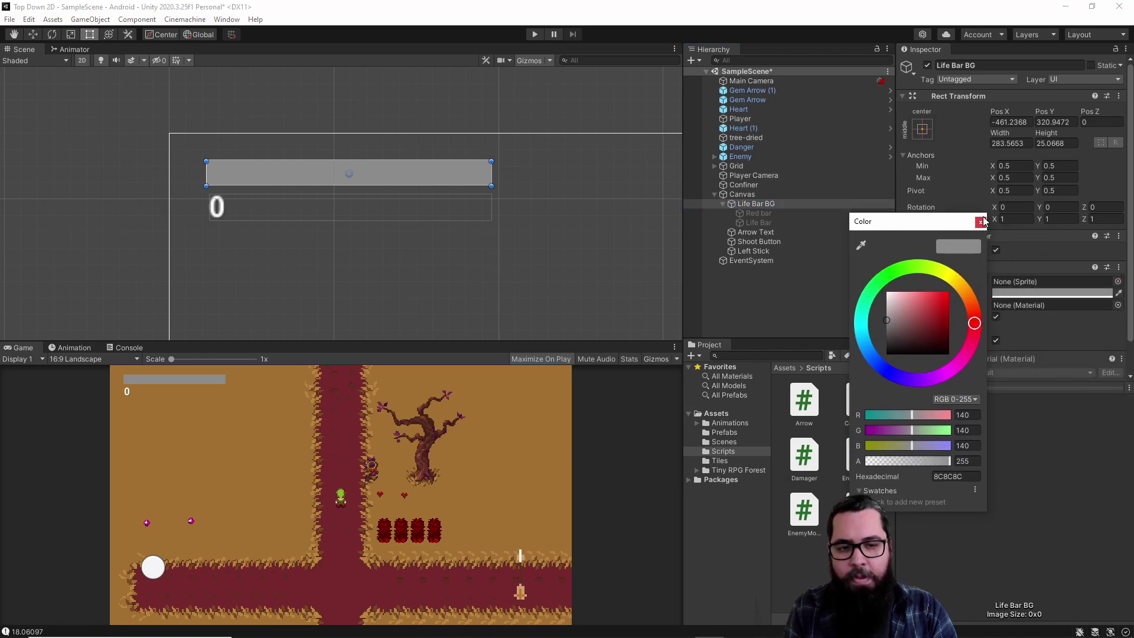
click(981, 222)
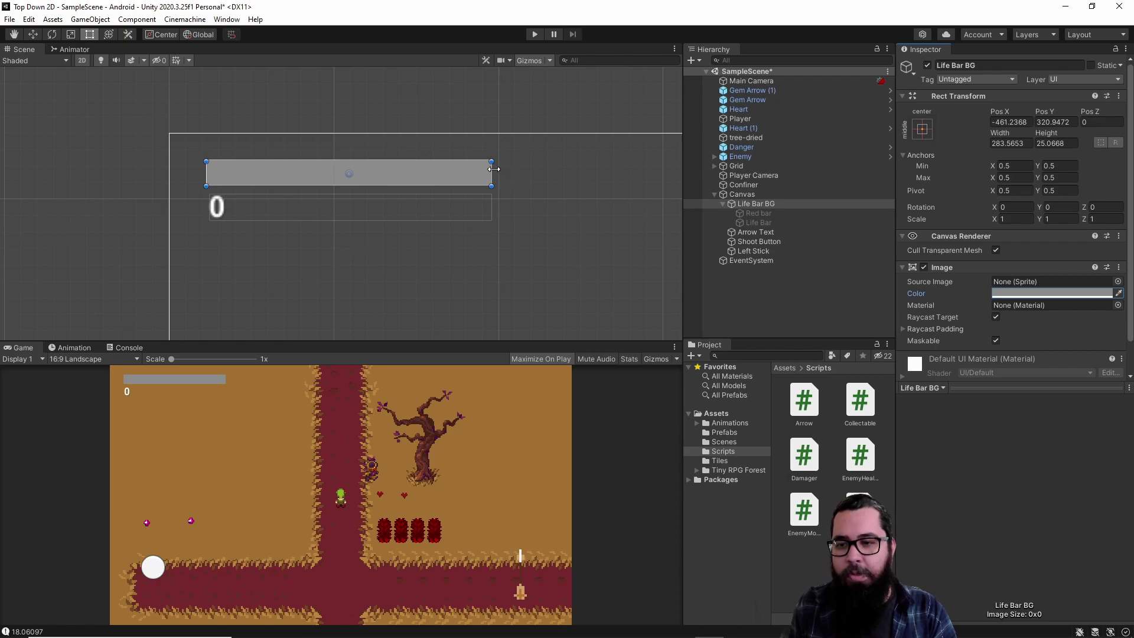
drag(494, 169, 498, 169)
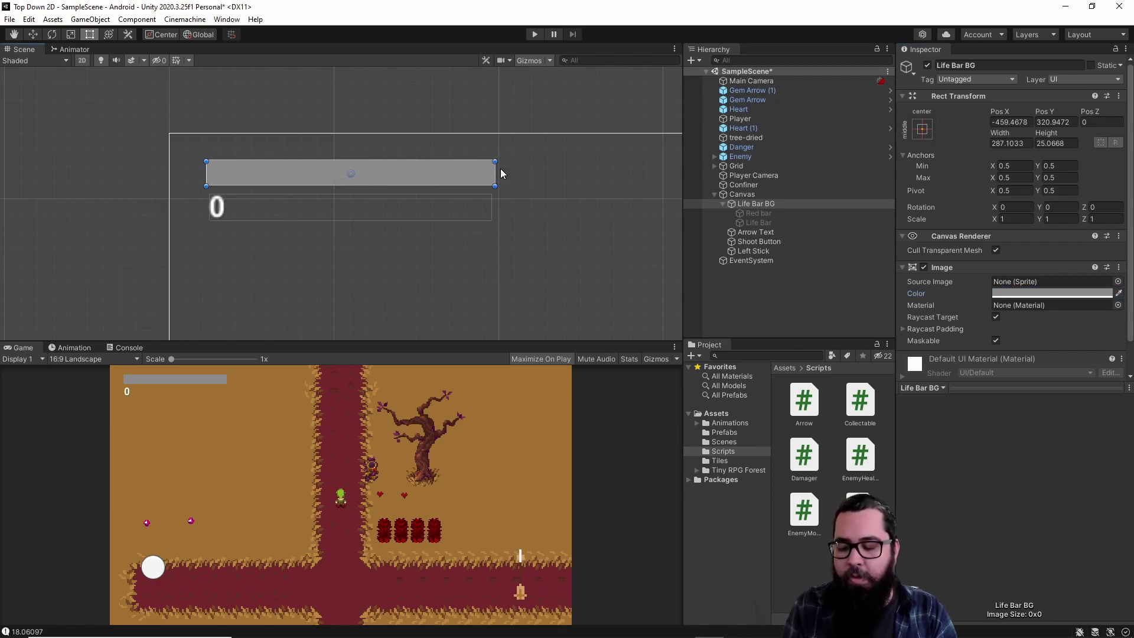
key(ctrl+z)
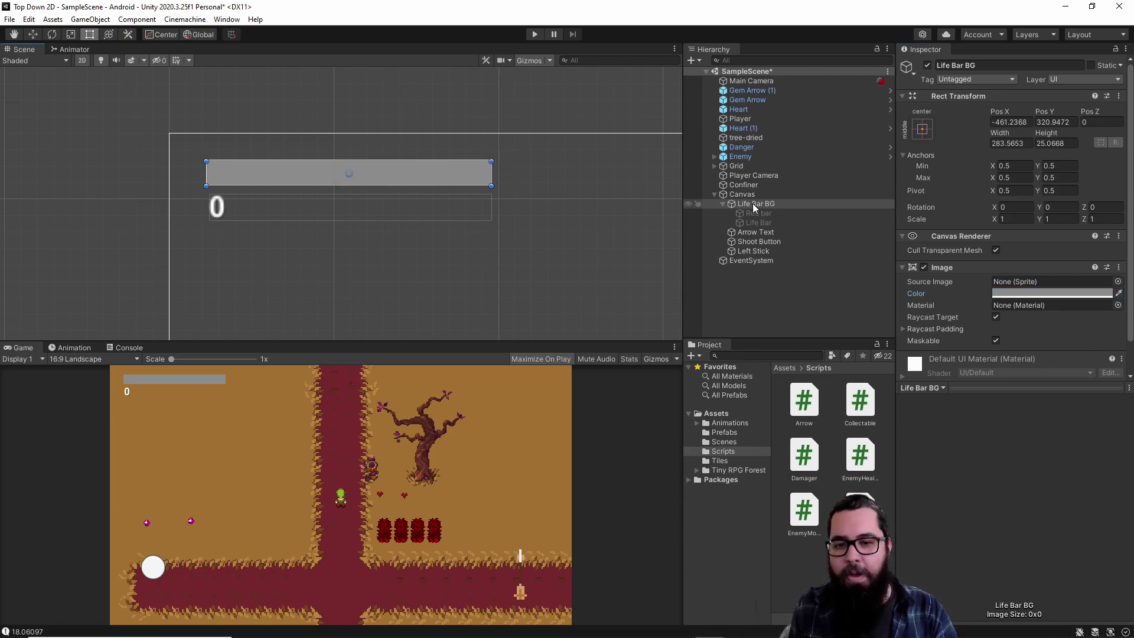
Duplicate Life Bar BG with Ctrl+D, then delete the copy and select Red bar.
click(753, 203)
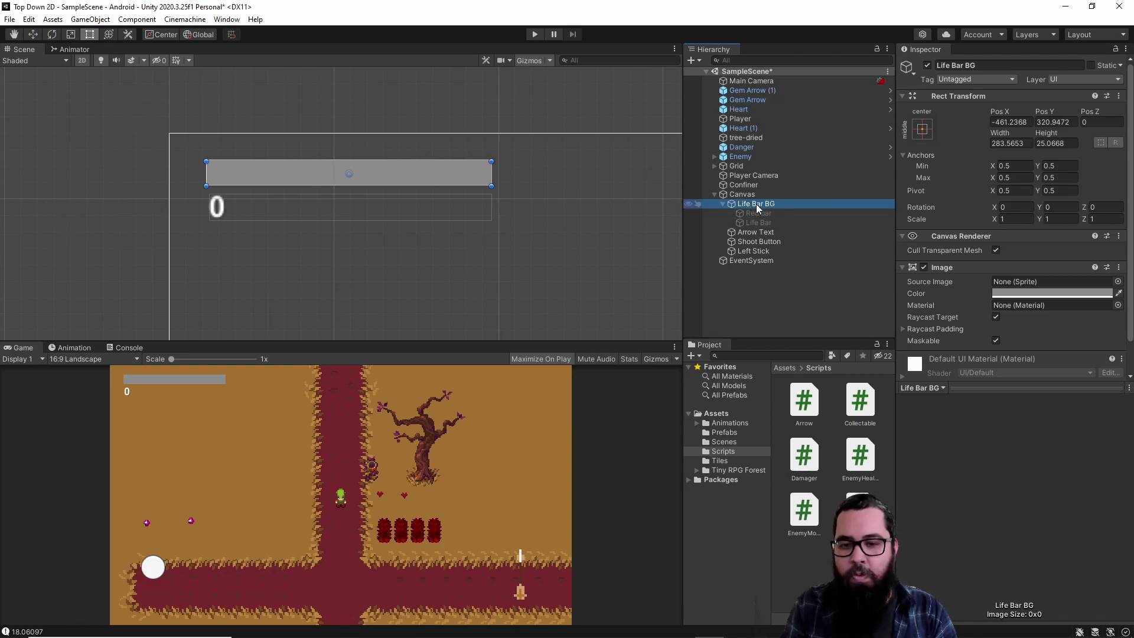
right_click(756, 204)
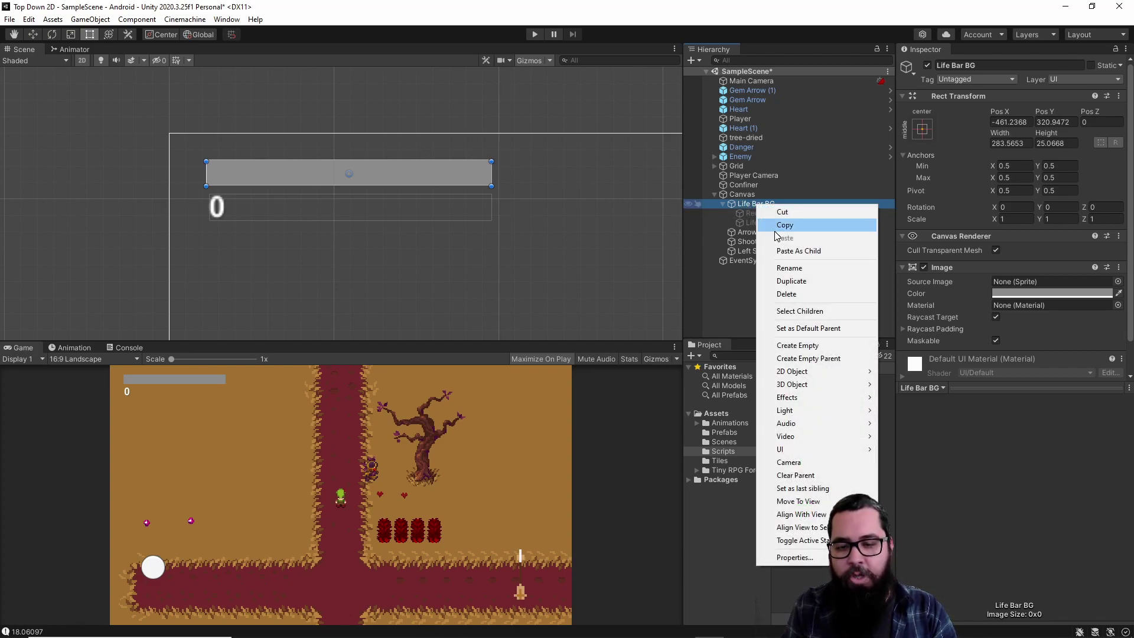
click(739, 201)
key(ctrl+d)
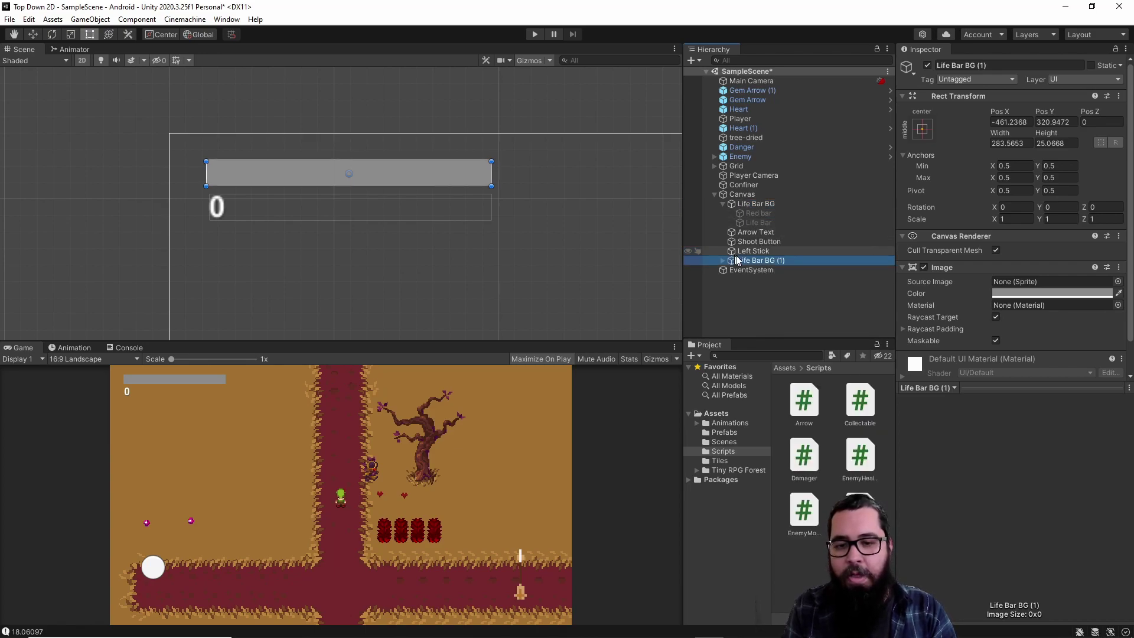
drag(754, 264, 752, 209)
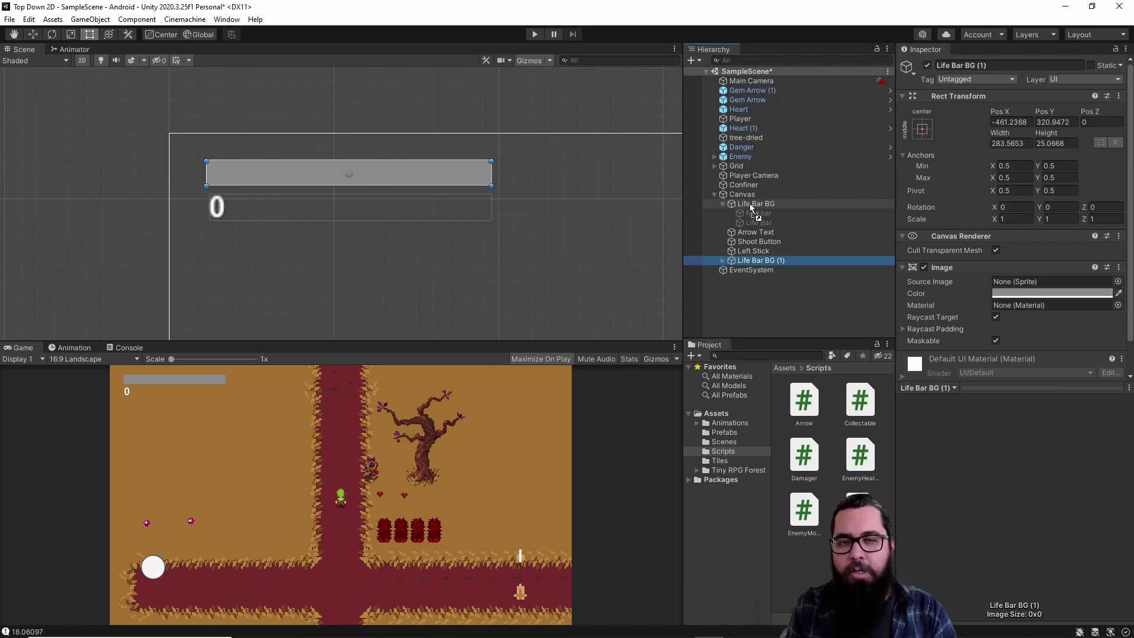
drag(750, 203, 756, 253)
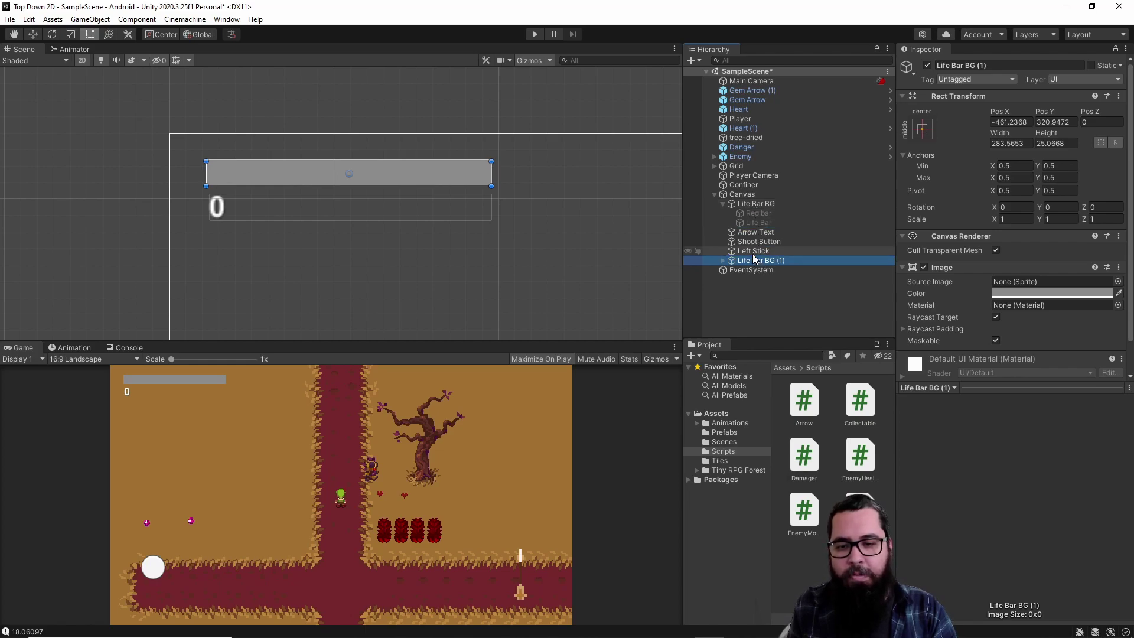
key(Delete)
click(744, 215)
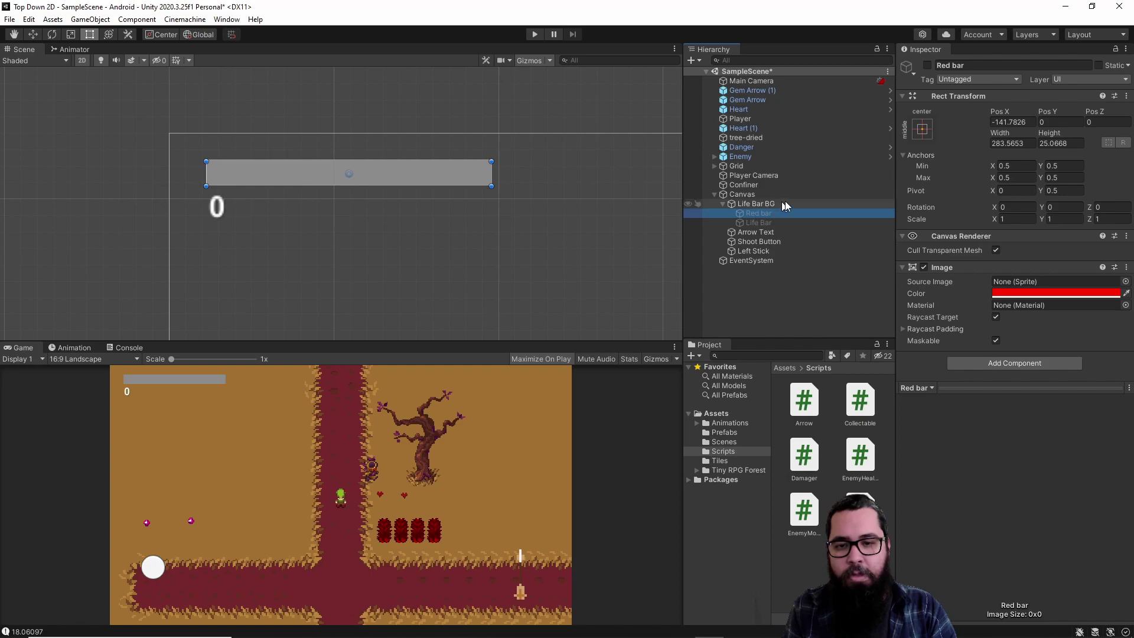
Reactivate Red bar, set its Pivot X to 0.5, test Scale X, and reset it to 1.
click(928, 65)
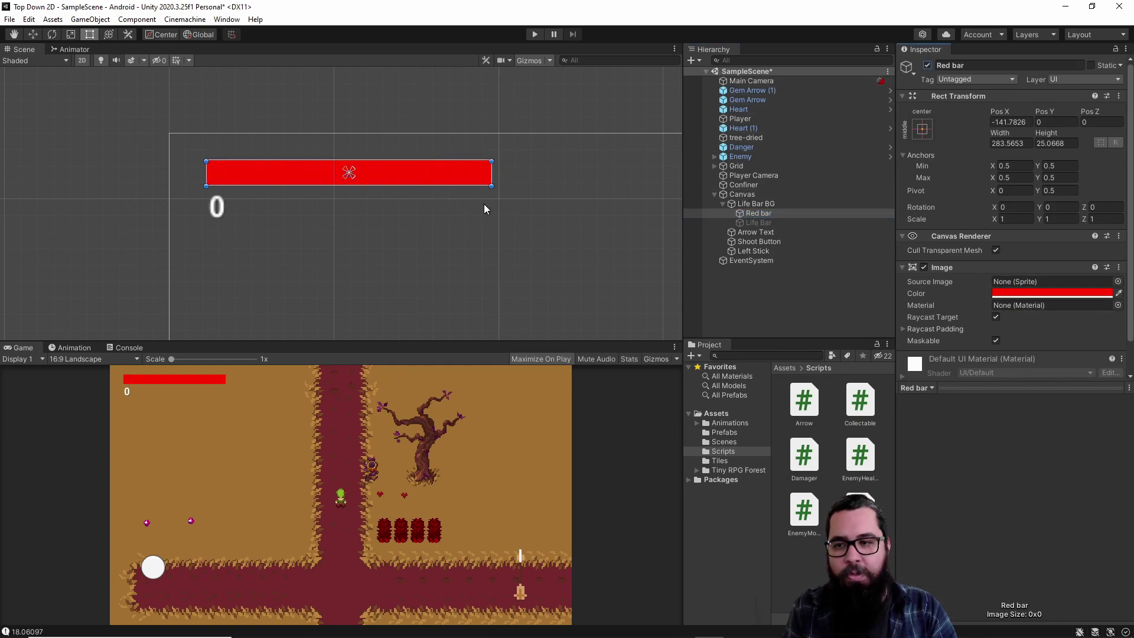
click(760, 223)
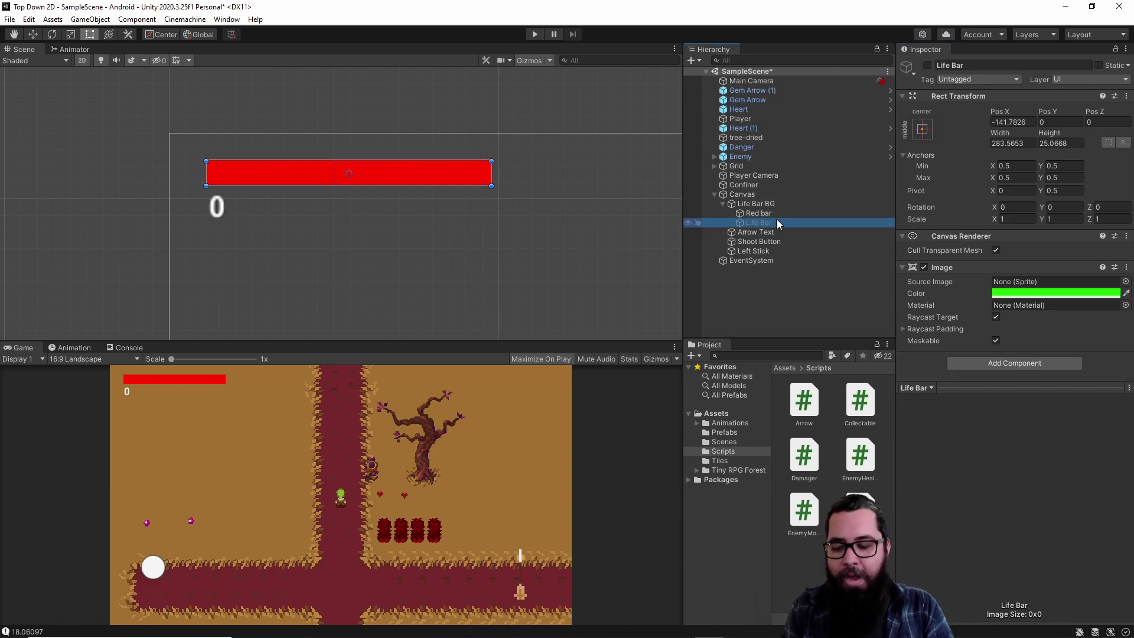
click(780, 214)
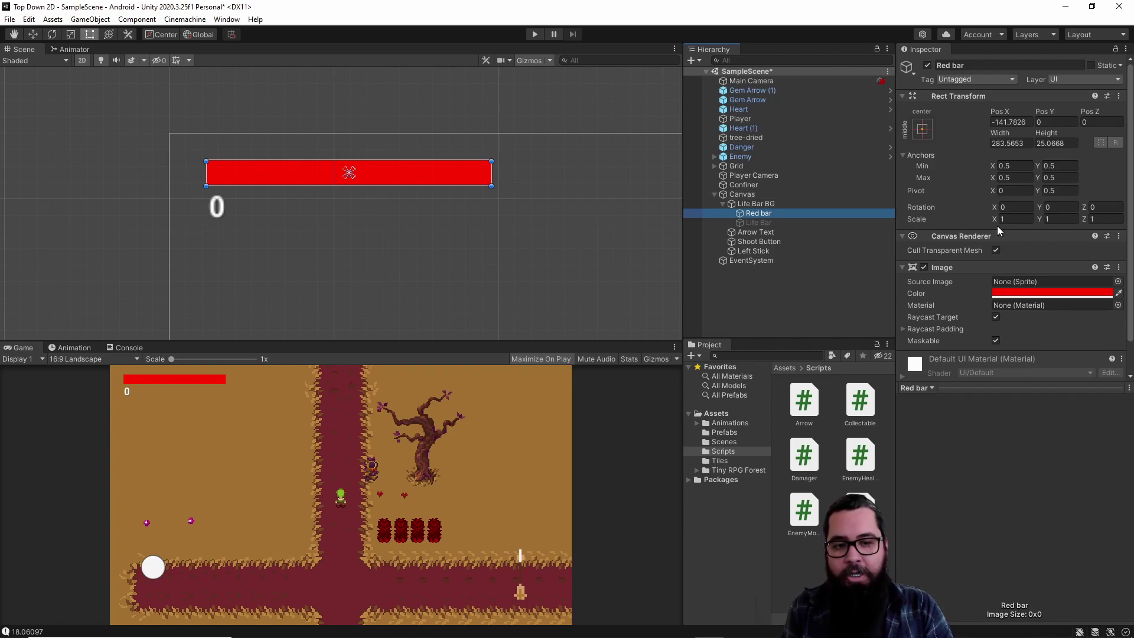
click(996, 190)
text(0.5)
key(Tab)
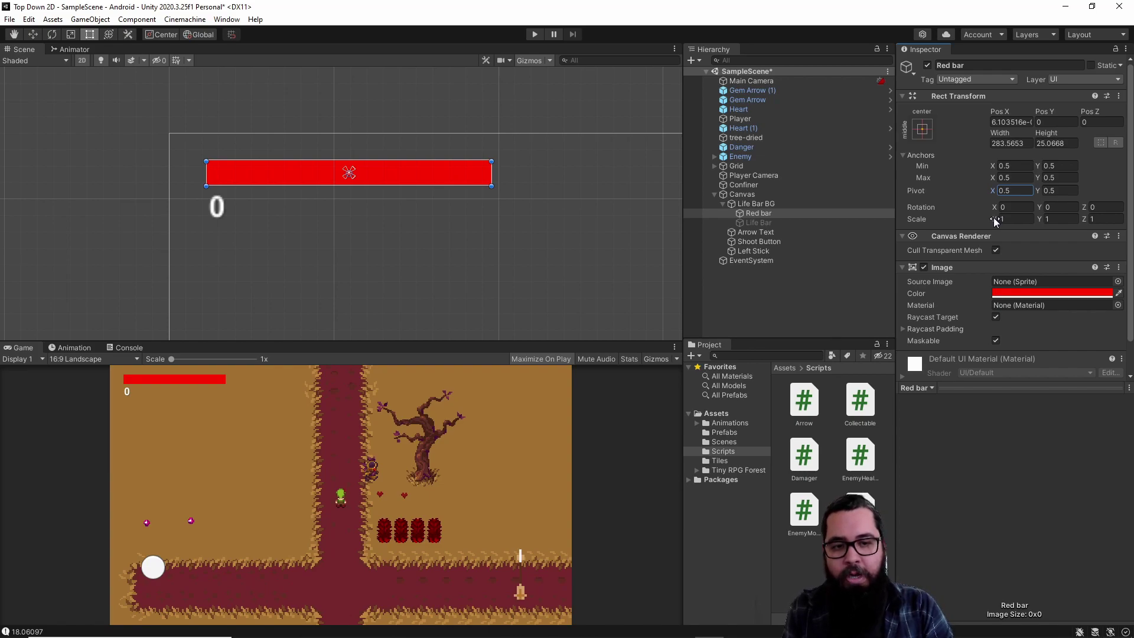
drag(999, 220, 981, 215)
text(0.66)
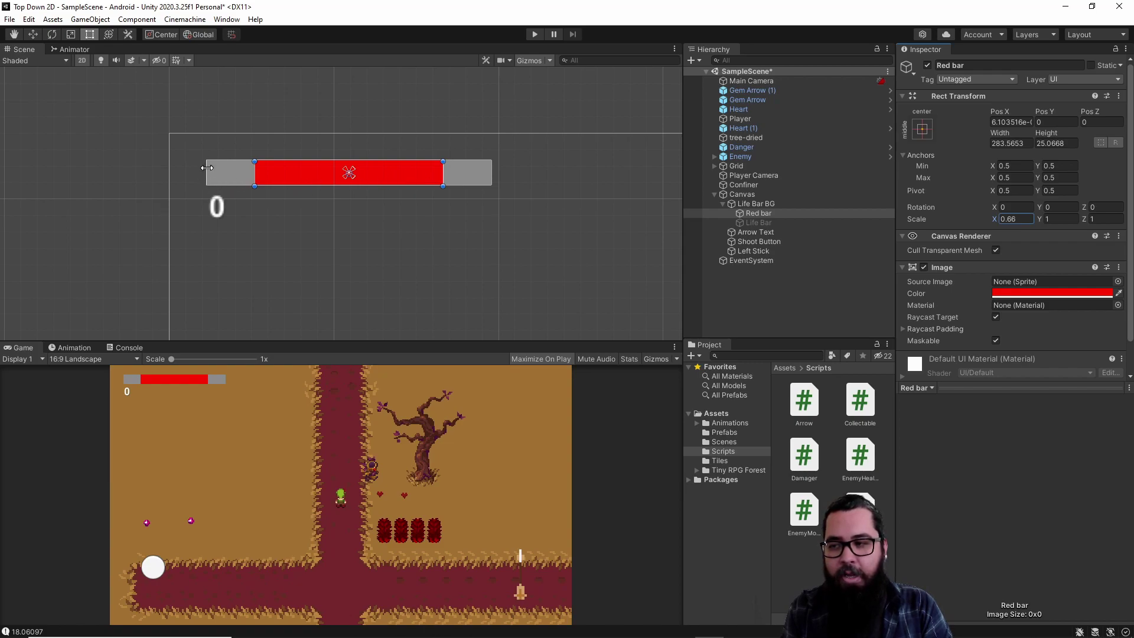
text(1)
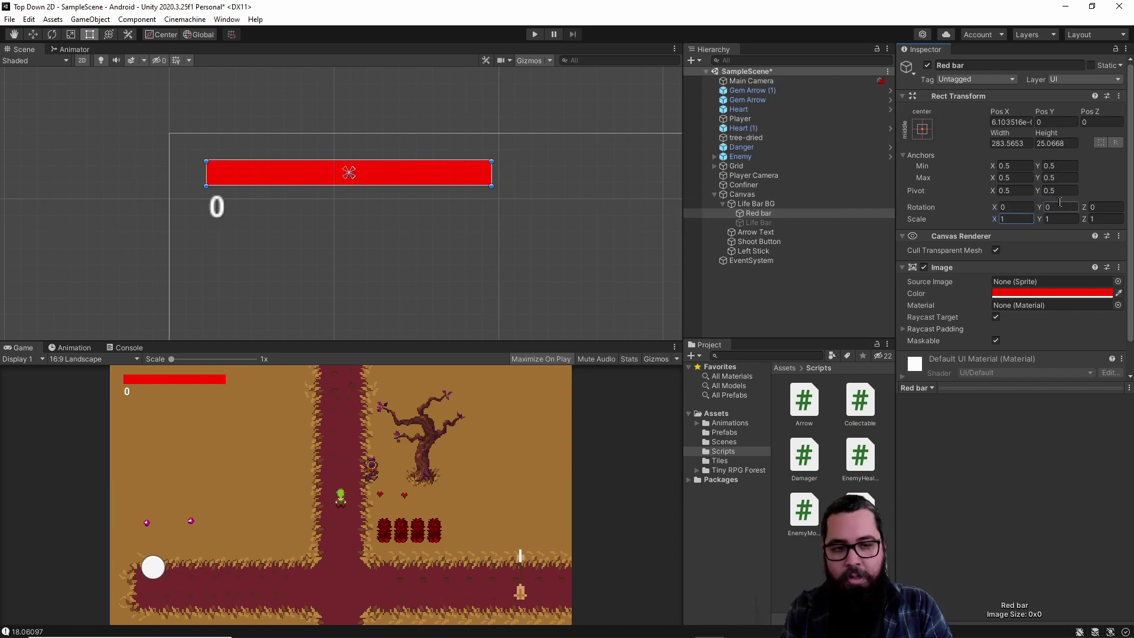
Set Red bar's Pivot X to 0 and test Scale X at 0.85 before restoring 1.
click(1016, 190)
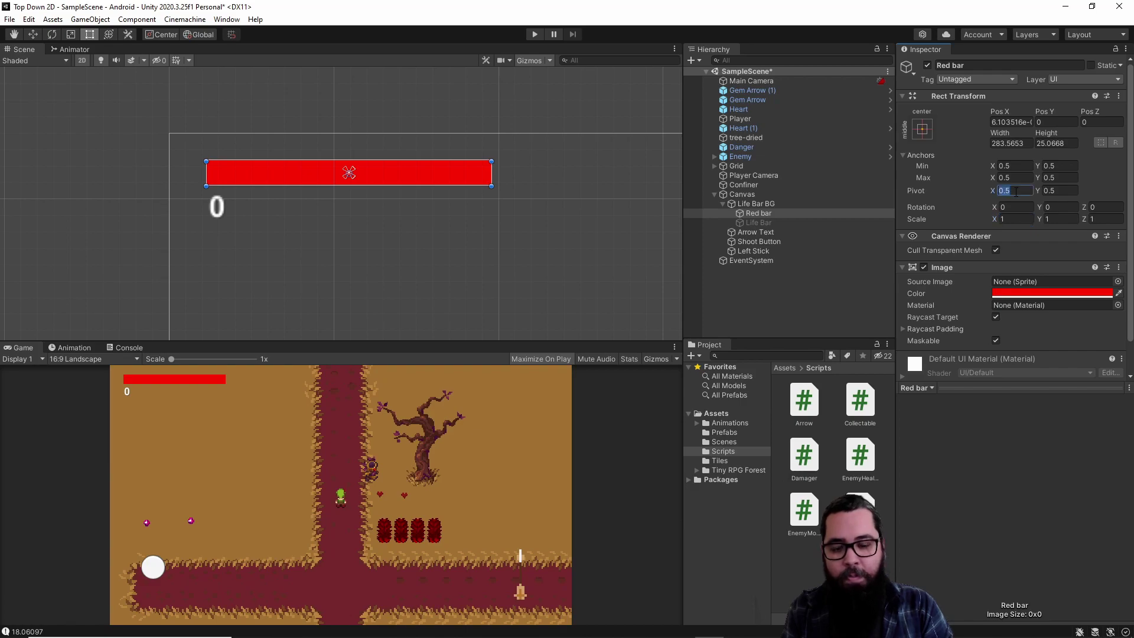
text(0)
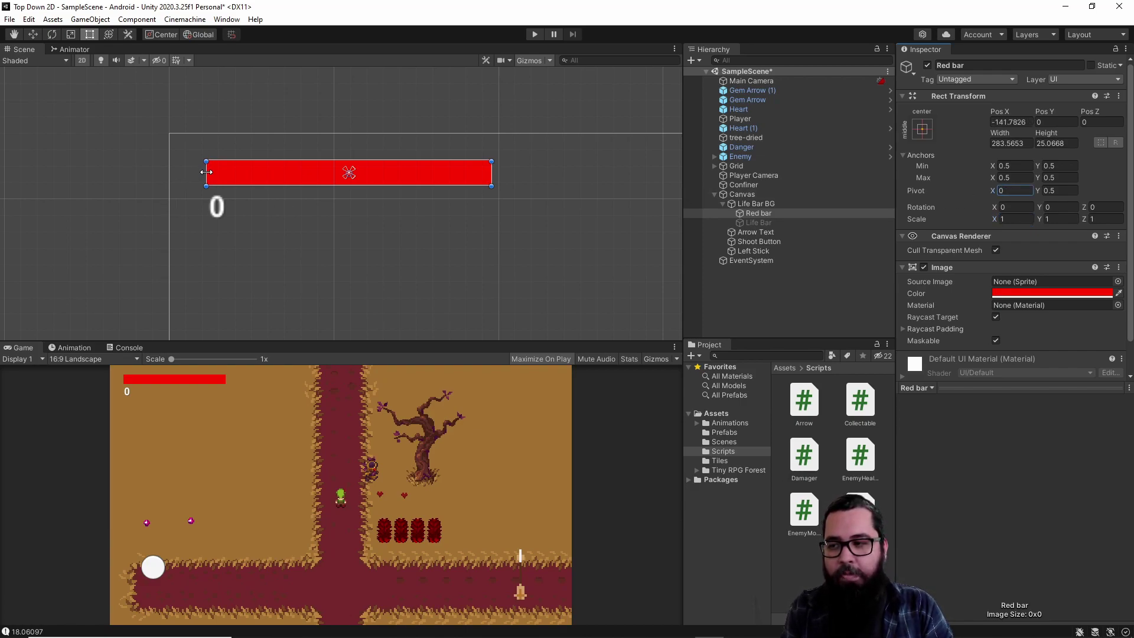
click(1014, 219)
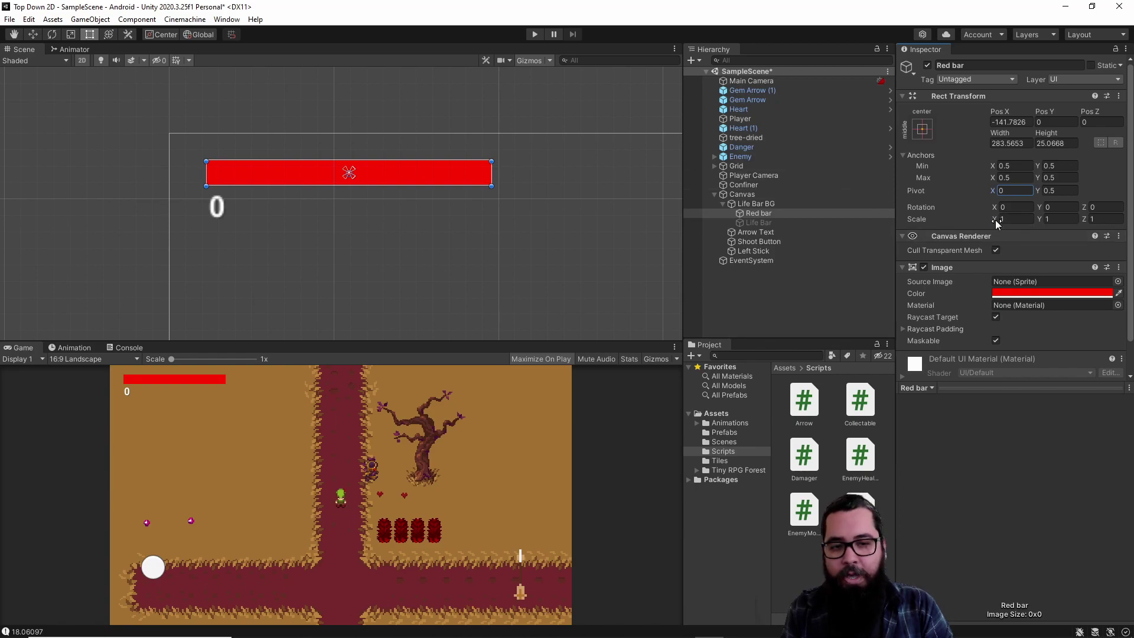
text(0.85)
drag(990, 220, 975, 218)
text(1)
key(Return)
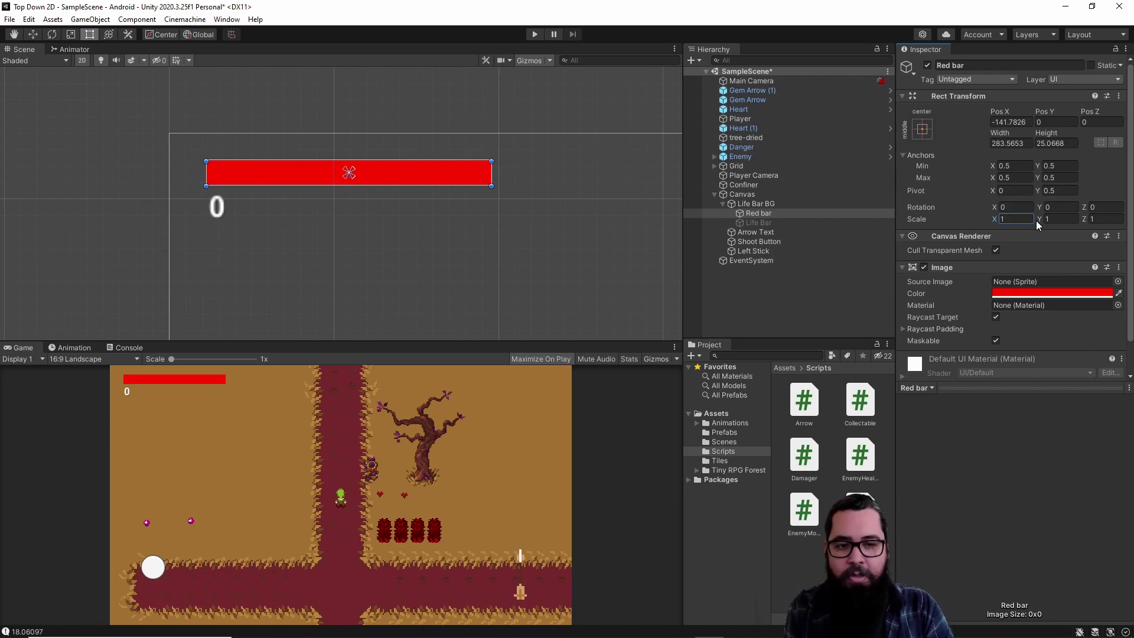
Try Red bar Pivot X 1, undo the scale test, and return Pivot X to 0.
click(1016, 190)
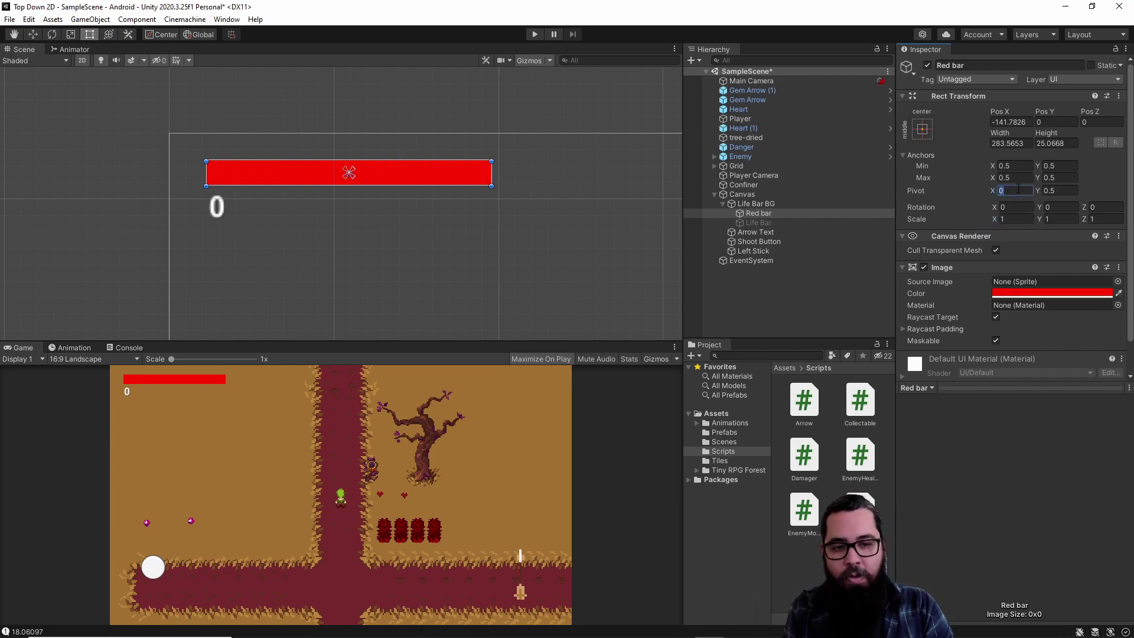
text(1)
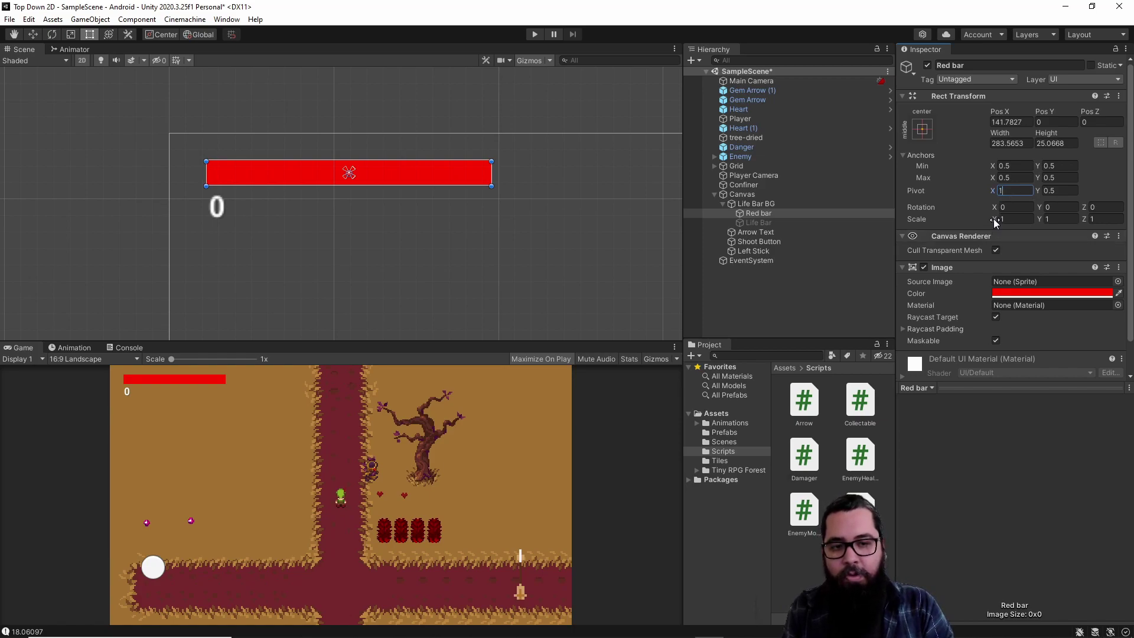
drag(995, 219, 983, 218)
key(ctrl+z)
click(1024, 193)
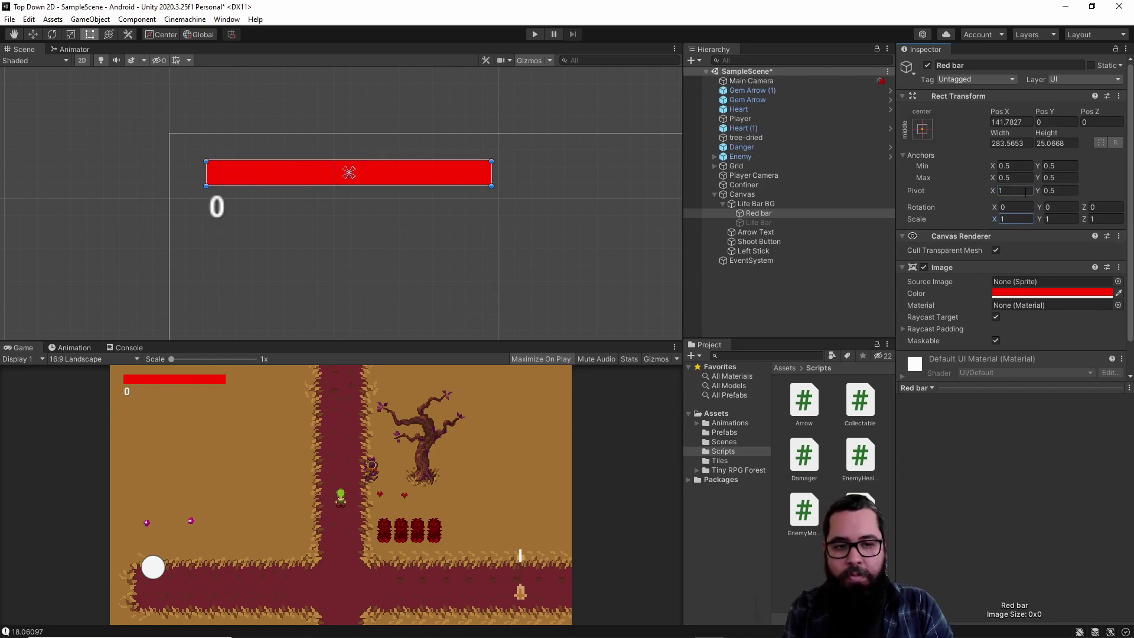
text(0)
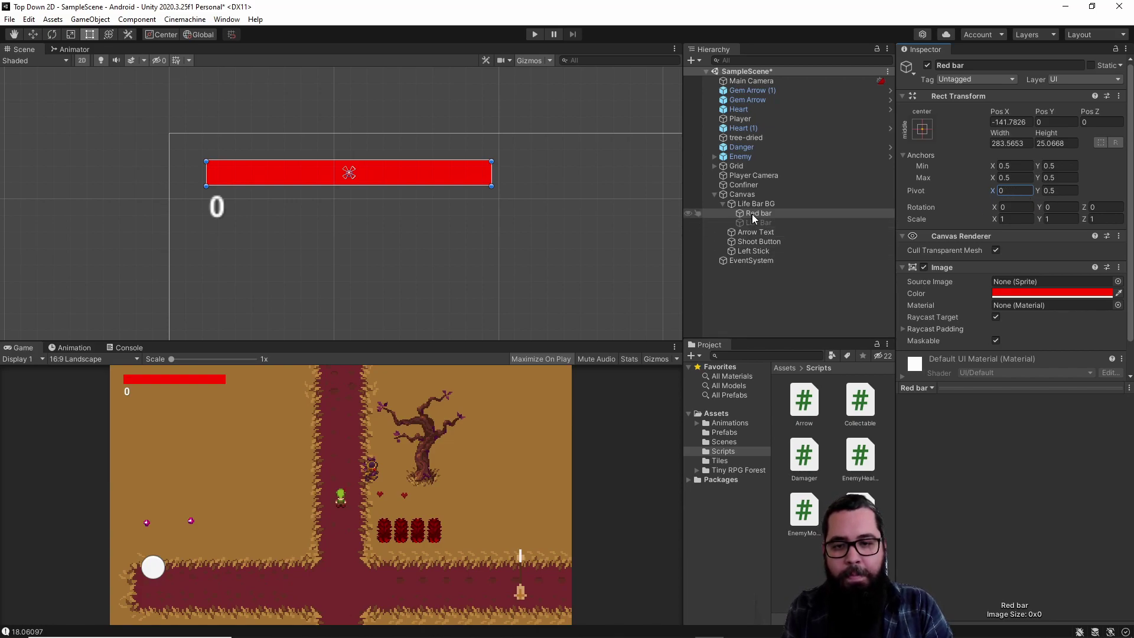
click(768, 214)
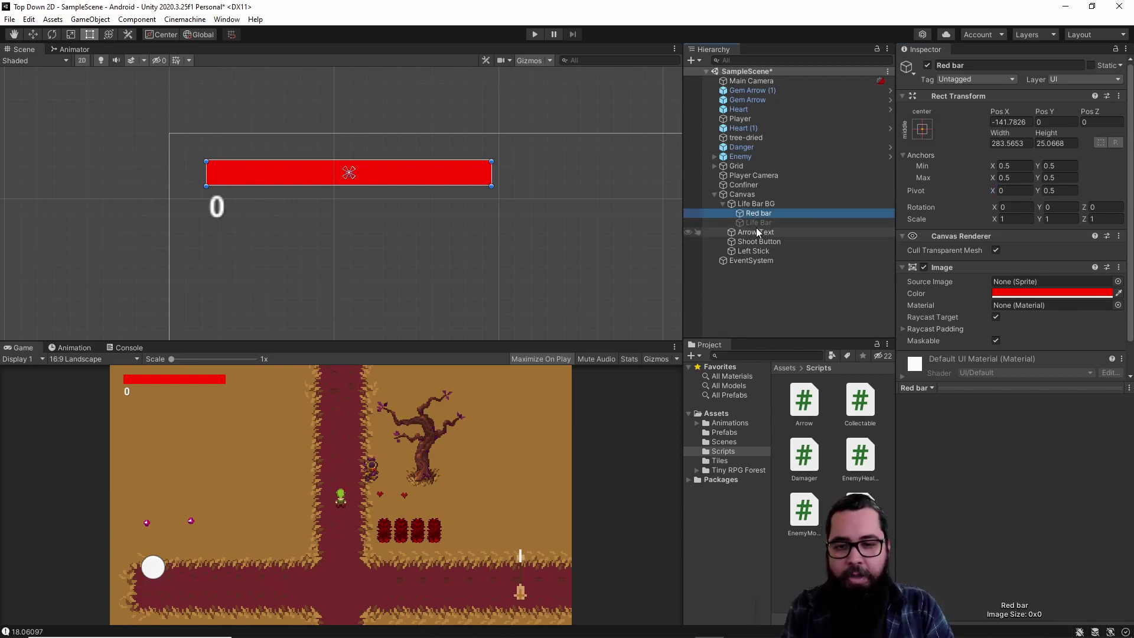
click(754, 222)
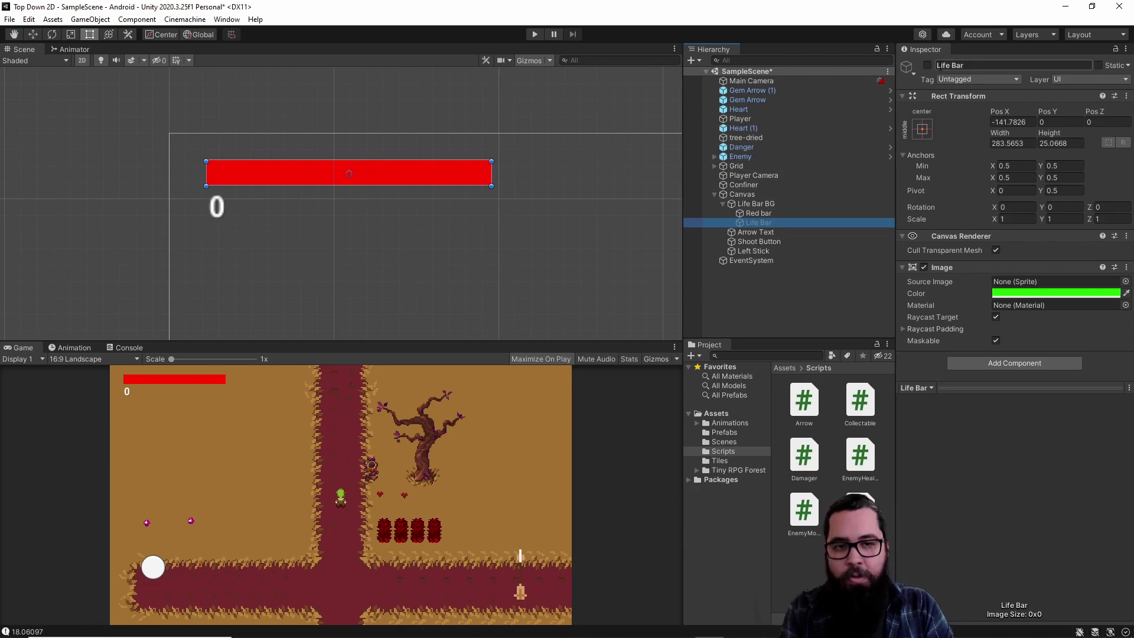
Activate the green Life Bar and shrink its Scale X to reveal the red bar beneath.
click(927, 65)
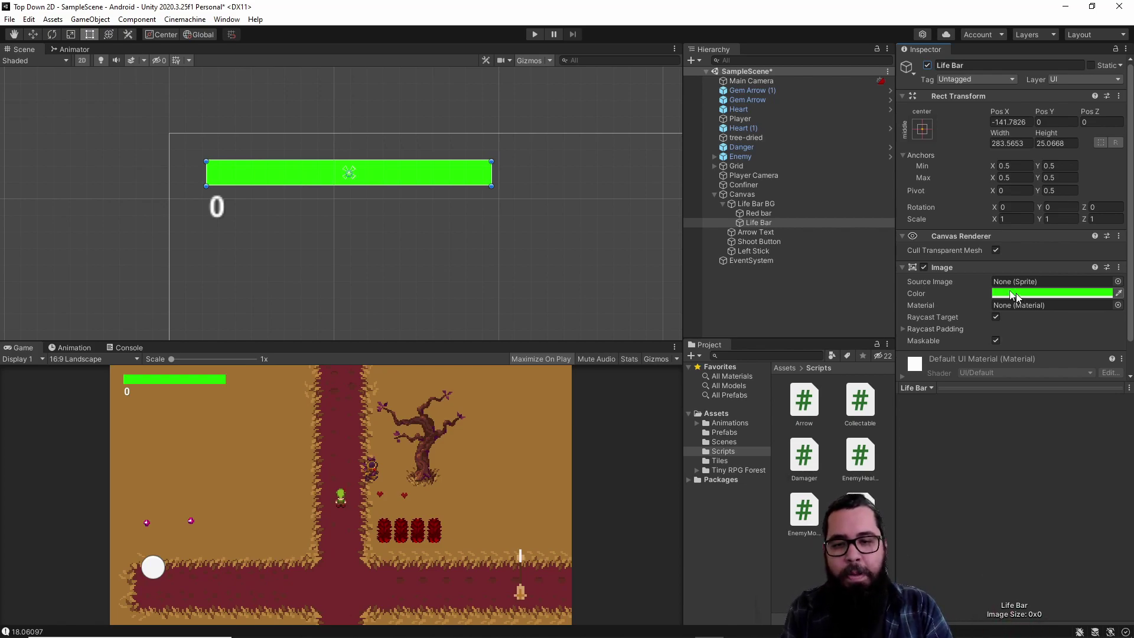
click(760, 203)
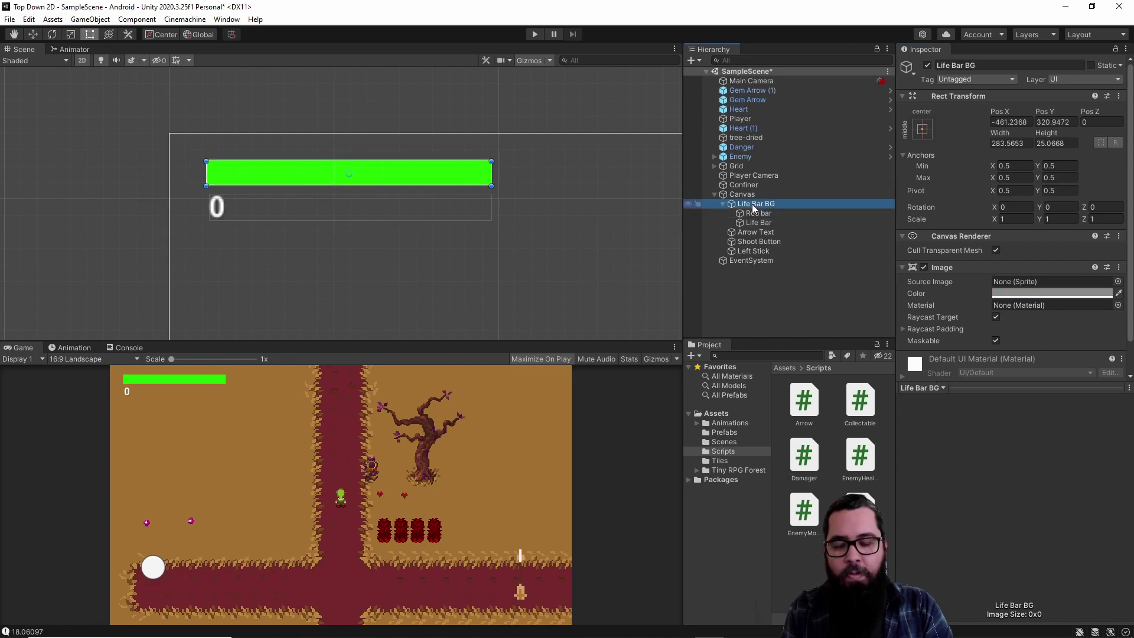
click(759, 213)
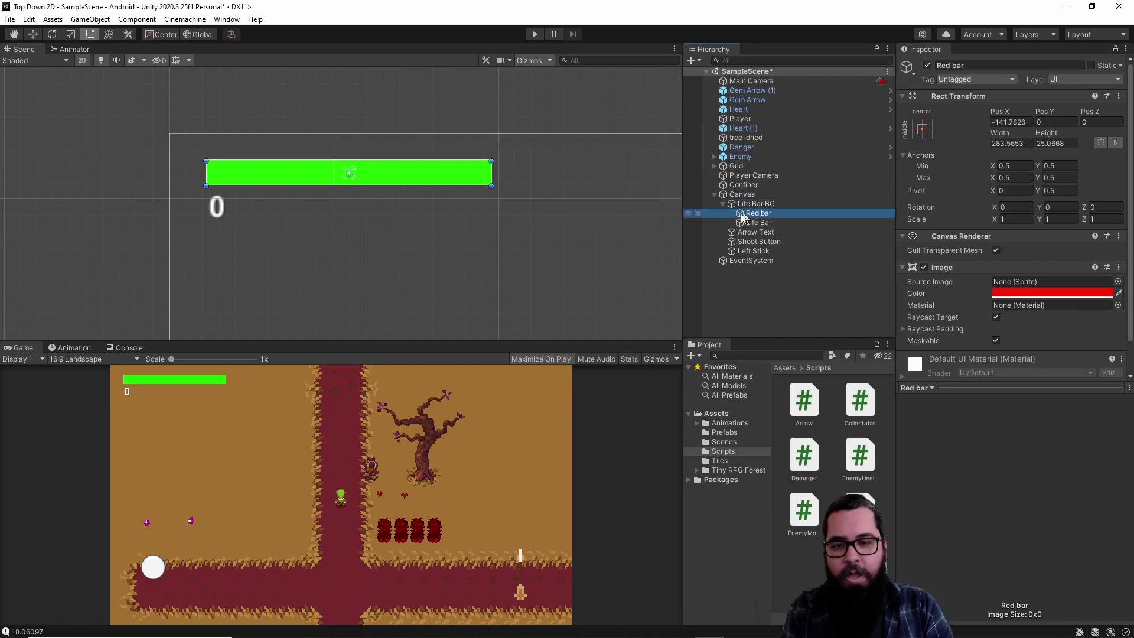
click(769, 221)
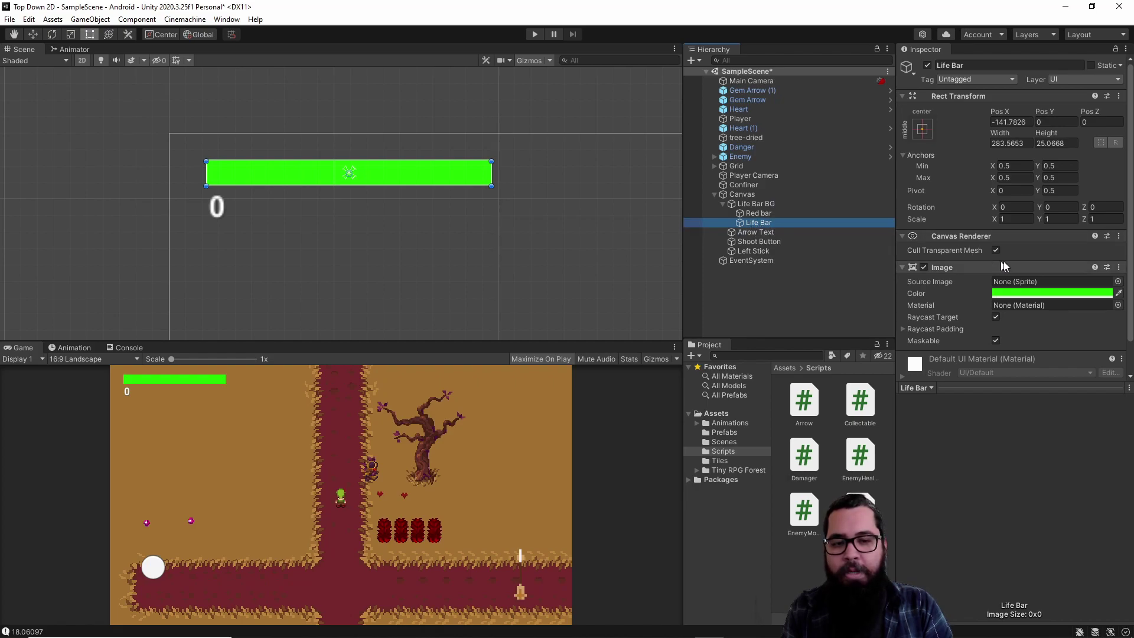
click(1000, 219)
drag(997, 221, 986, 220)
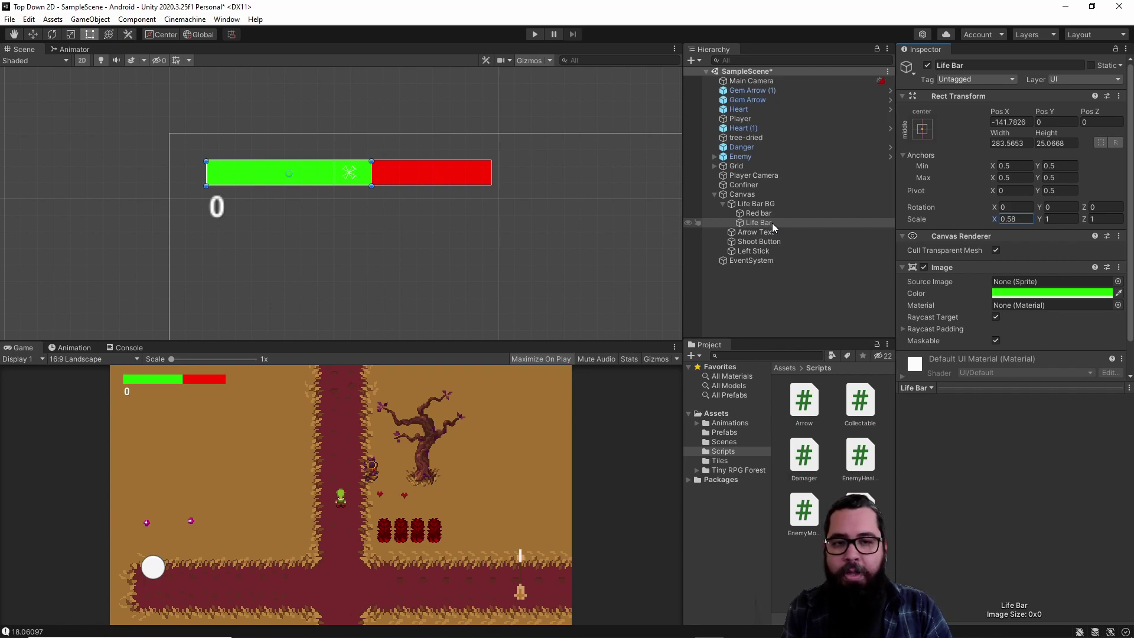
Shrink Red bar's Scale X to expose the background, then reset both bars' Scale X to 1.
click(758, 215)
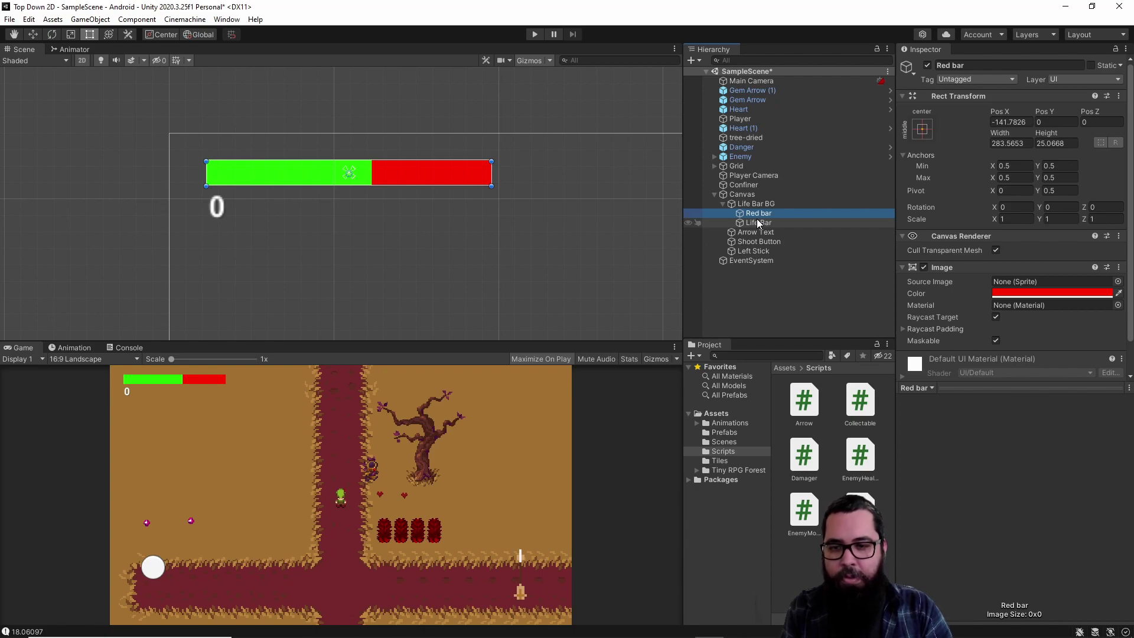
click(996, 219)
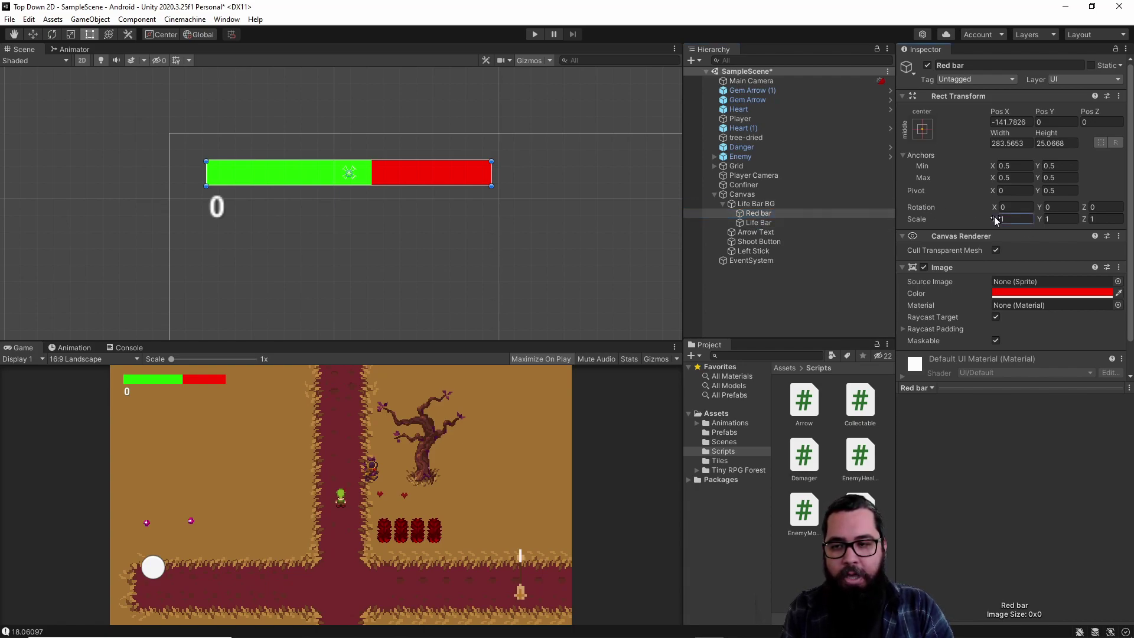
drag(996, 220, 990, 221)
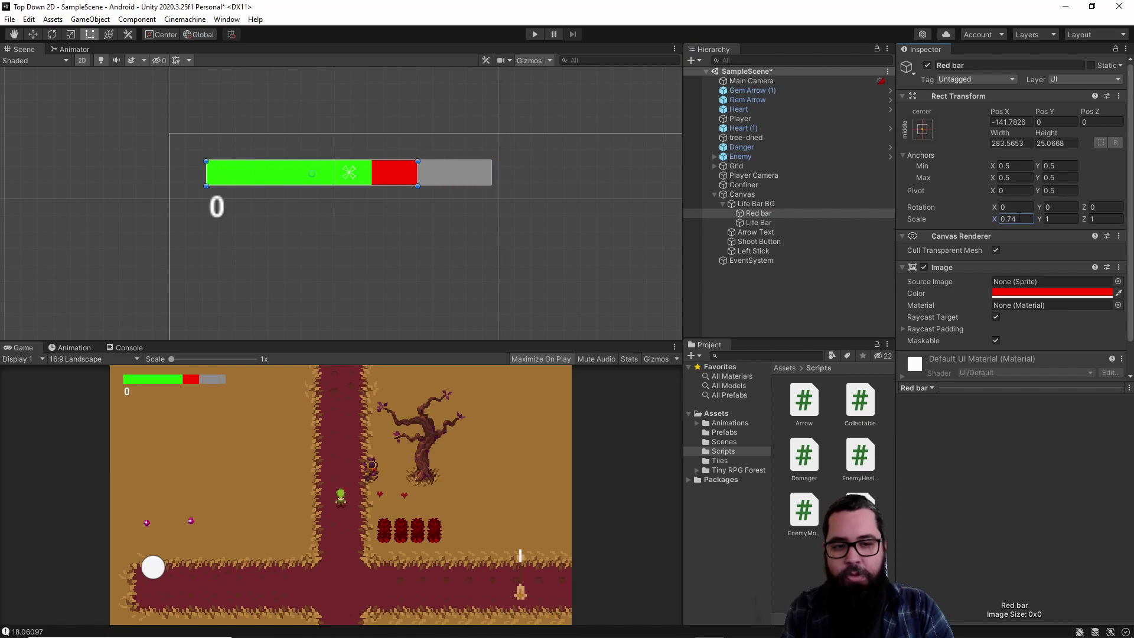
text(1)
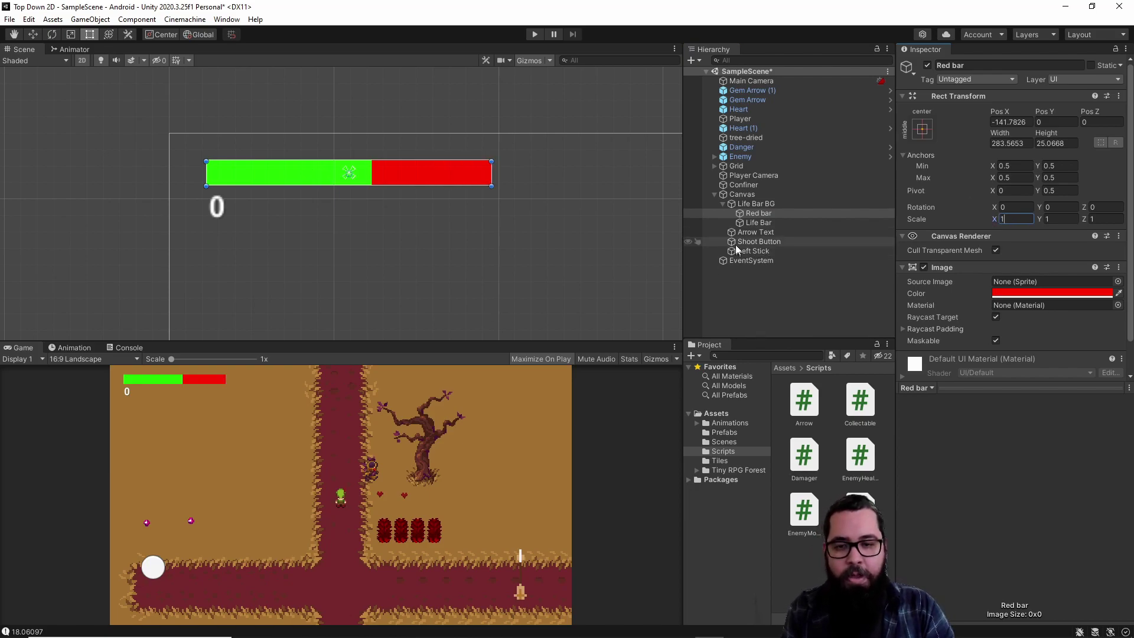
click(758, 223)
click(1016, 220)
text(1)
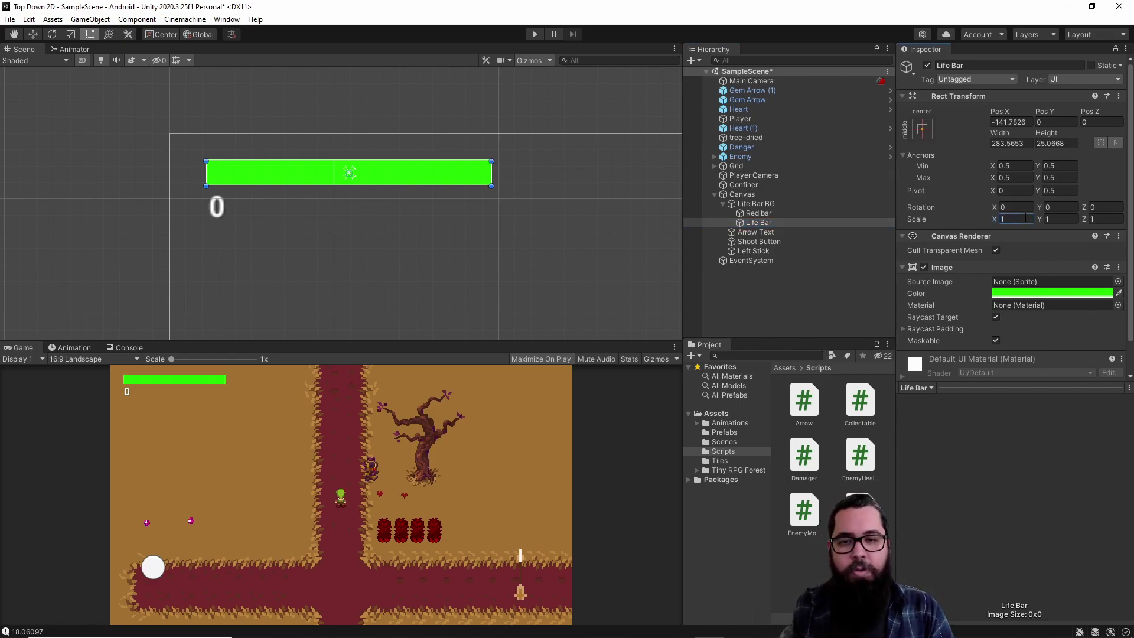
Check the Player script's Max Health value of 5 and launch Windows Calculator.
click(739, 120)
scroll(1037, 389, down, 5)
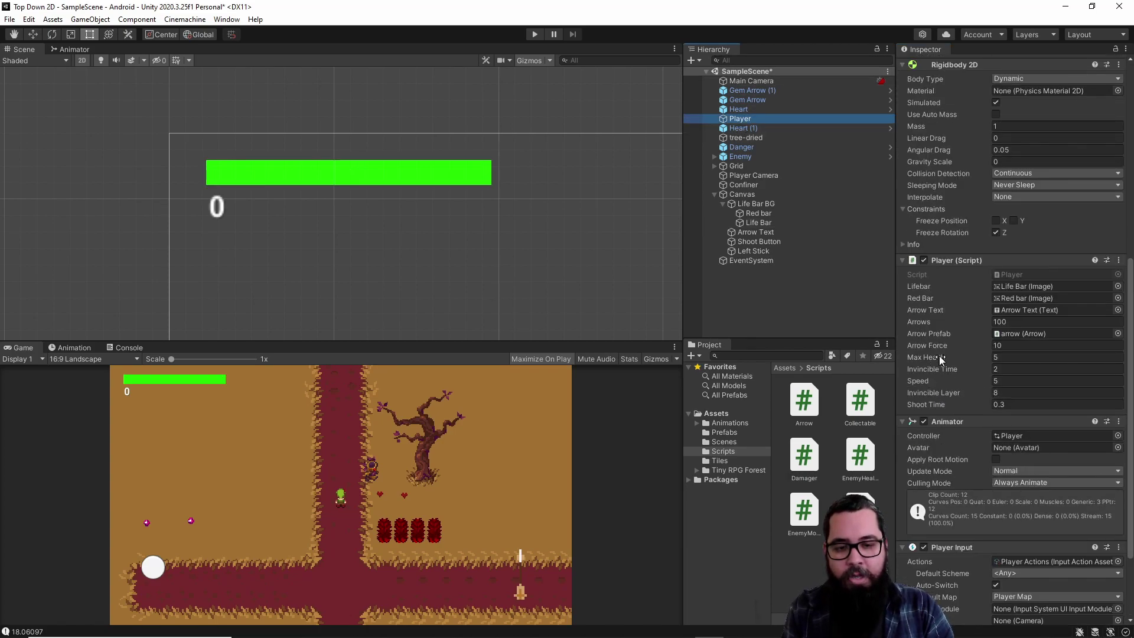
click(1008, 357)
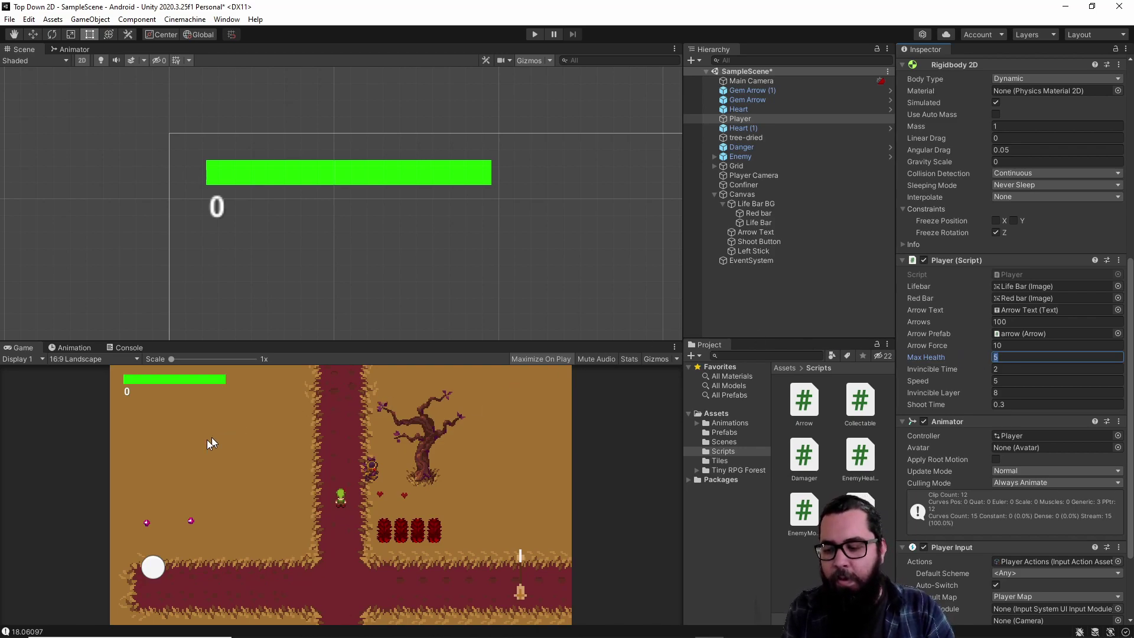
click(709, 628)
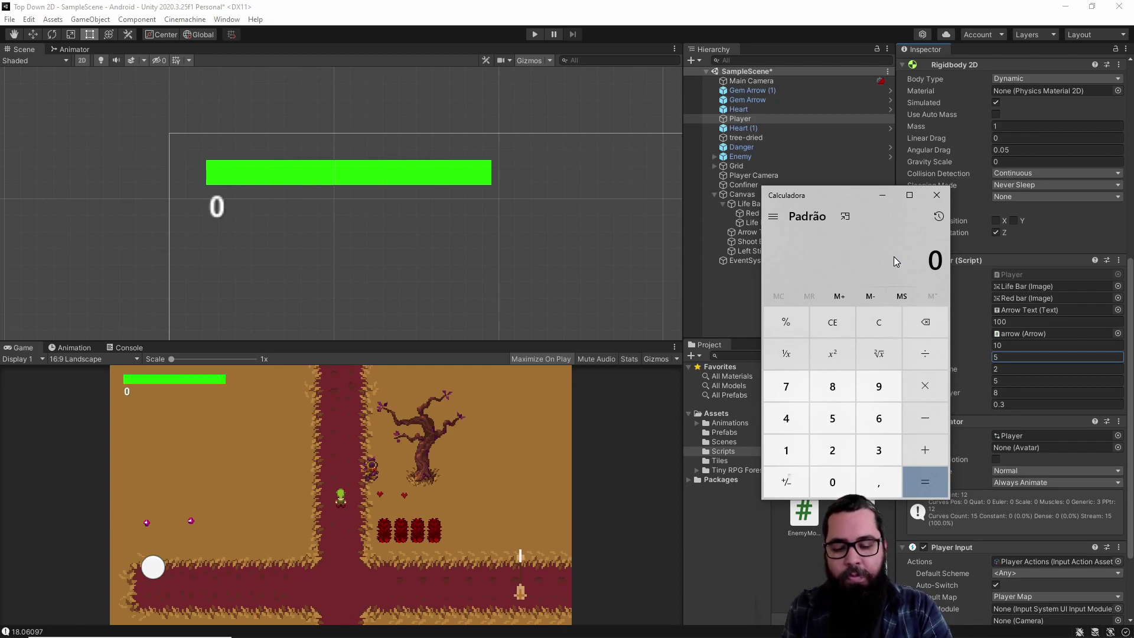
Calculate 4 ÷ 5 = 0,8, move Calculator aside, and reselect Life Bar in Unity.
text(4)
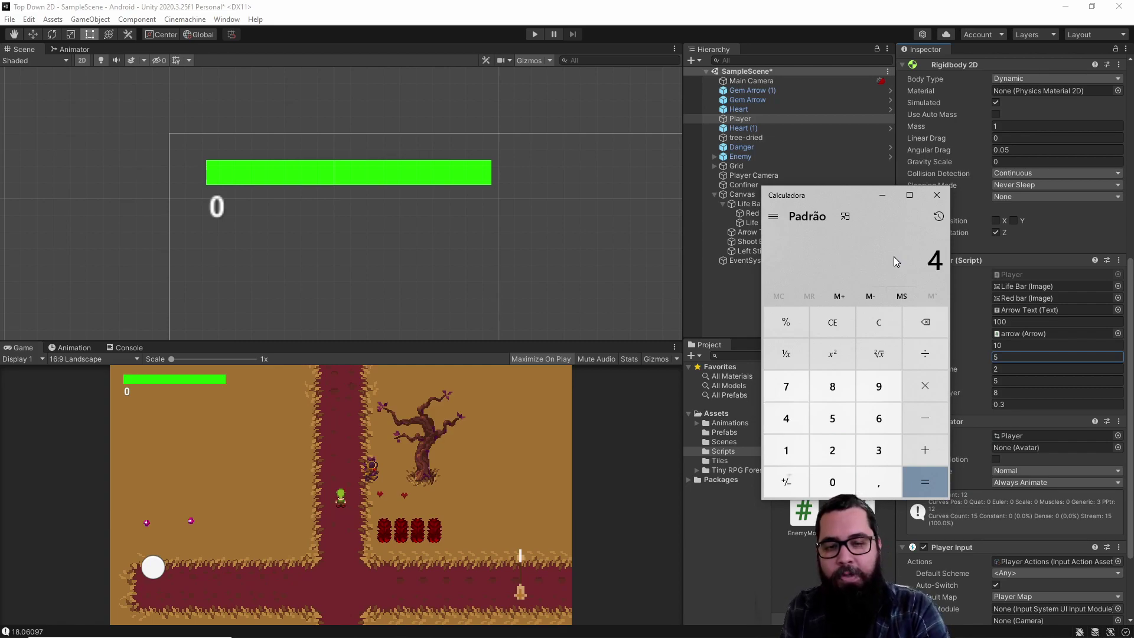
text(/5)
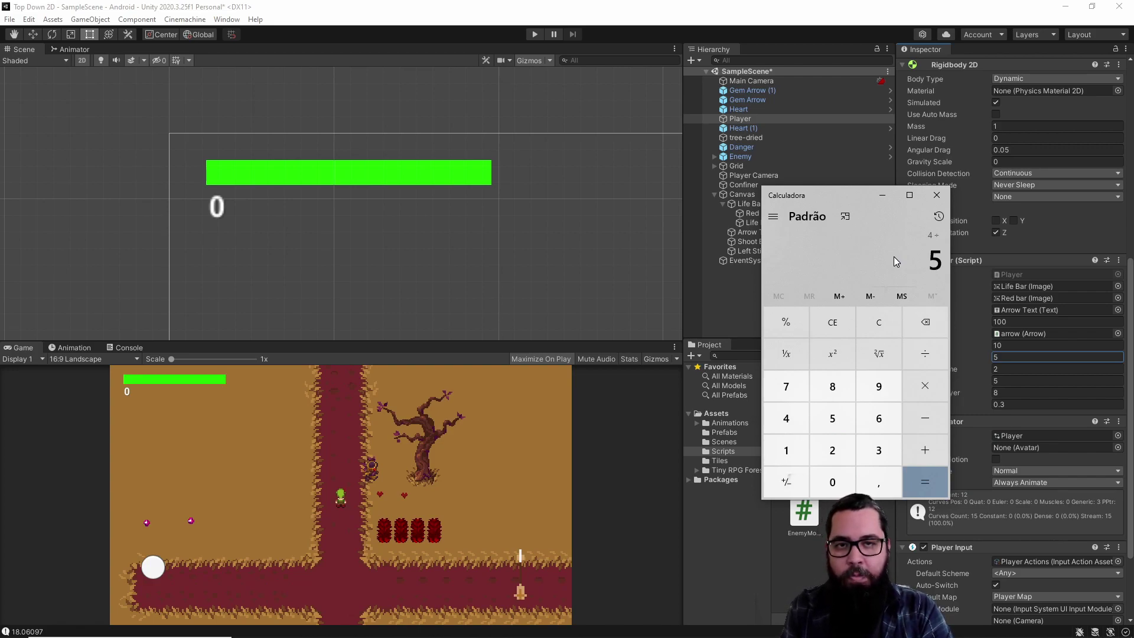
key(Return)
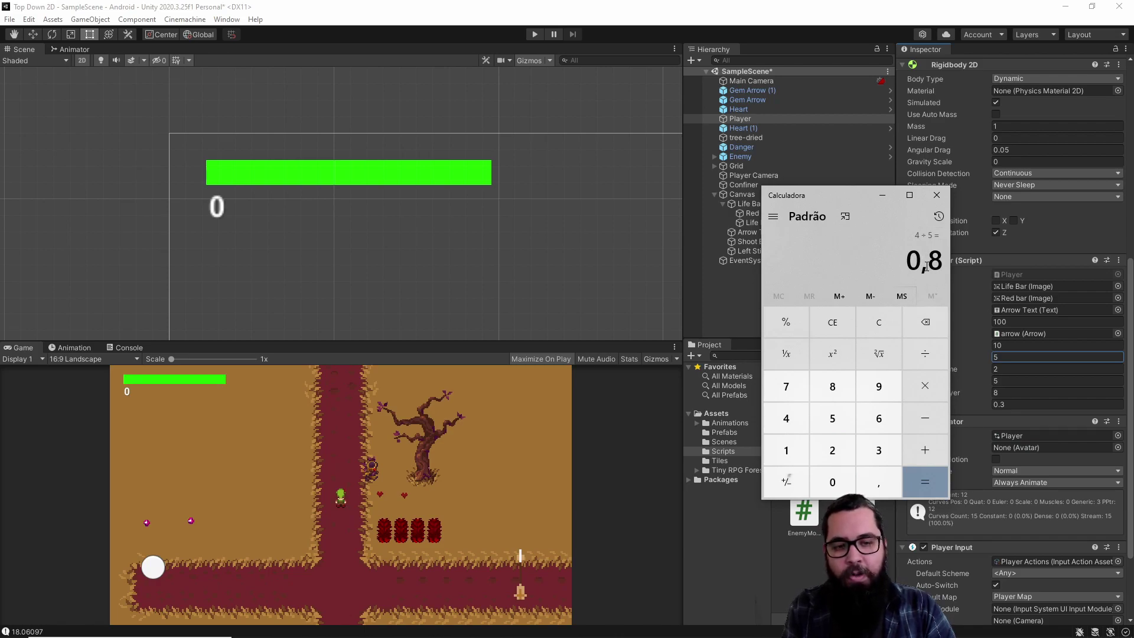
drag(853, 195, 727, 280)
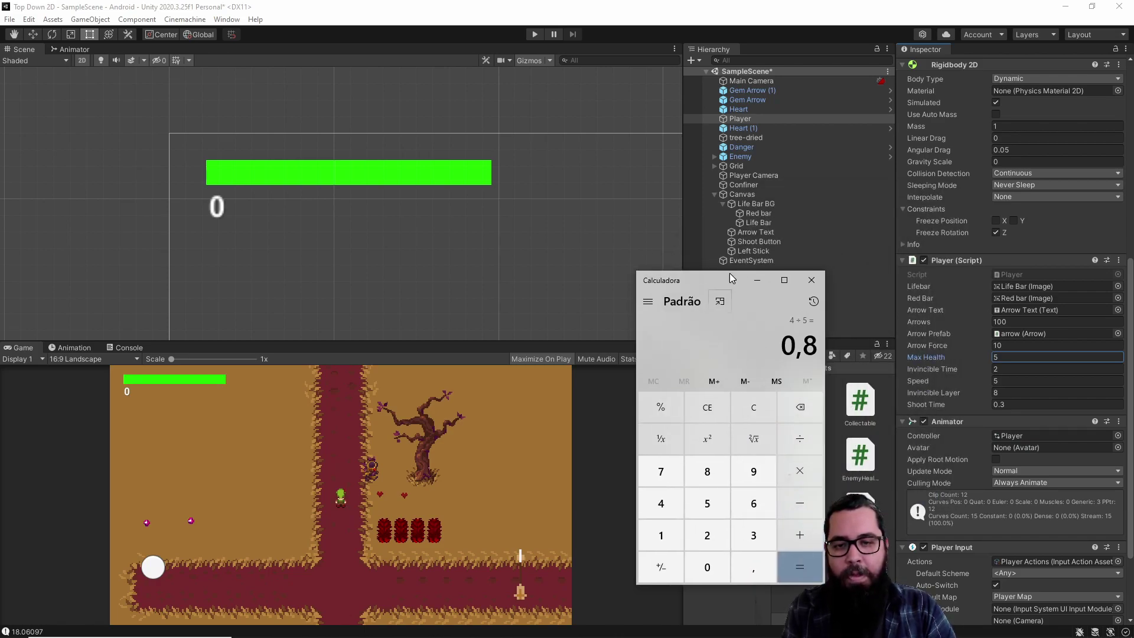
click(759, 223)
Set the green Life Bar's Scale X to 0.8 and bring Calculator back up.
click(1013, 184)
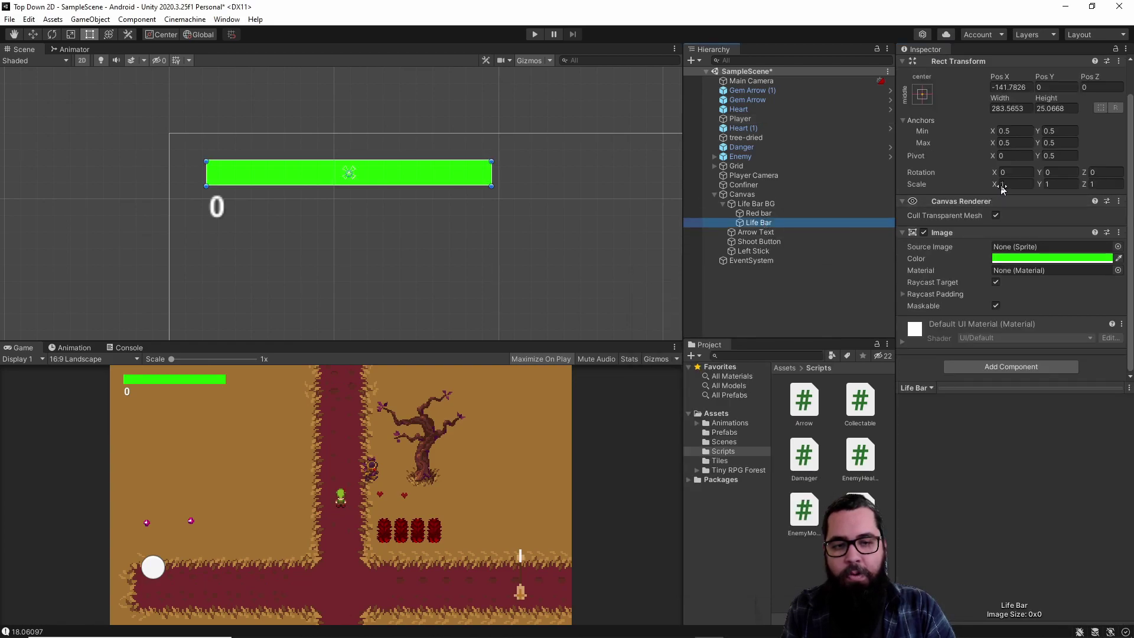
text(0.8)
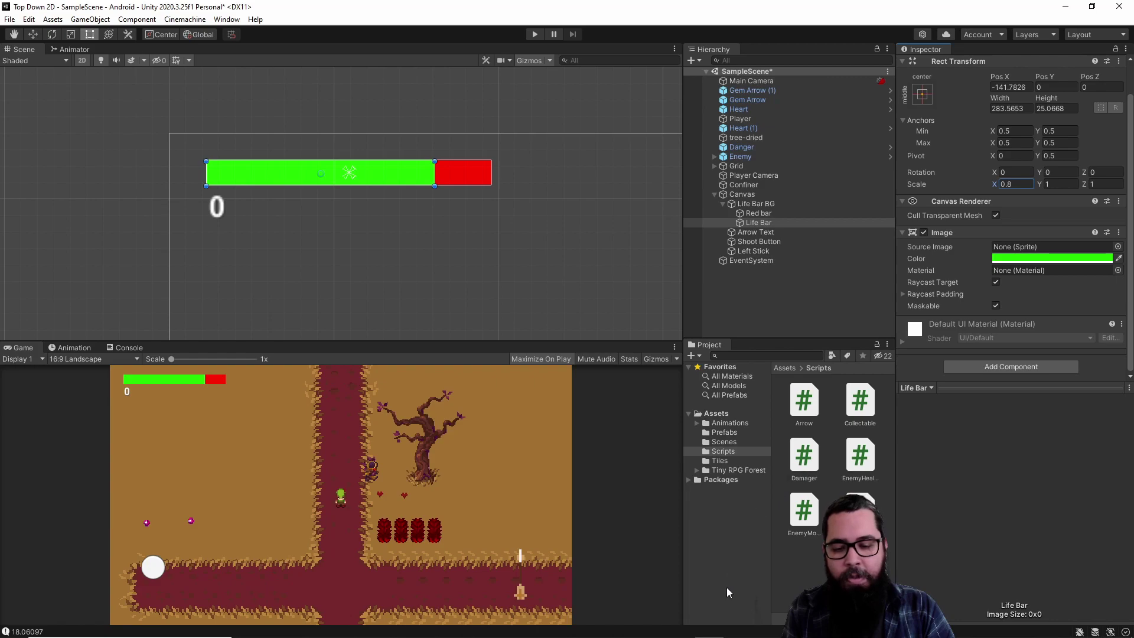
click(767, 626)
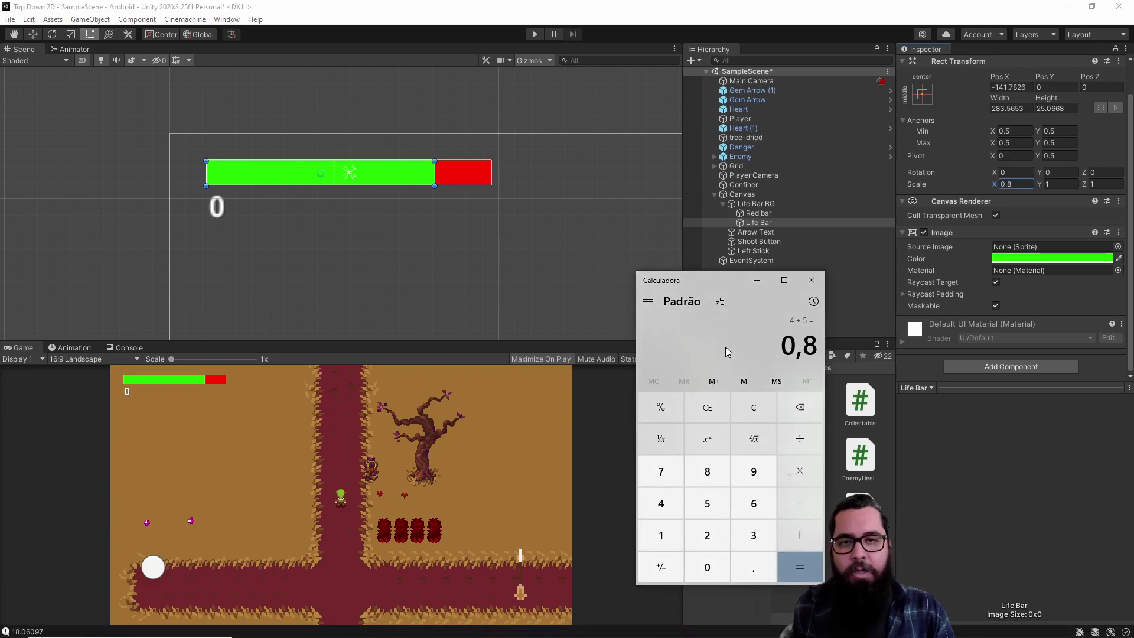
Clear Calculator and compute 190 ÷ 357 (about 0.532), selecting the result.
click(709, 408)
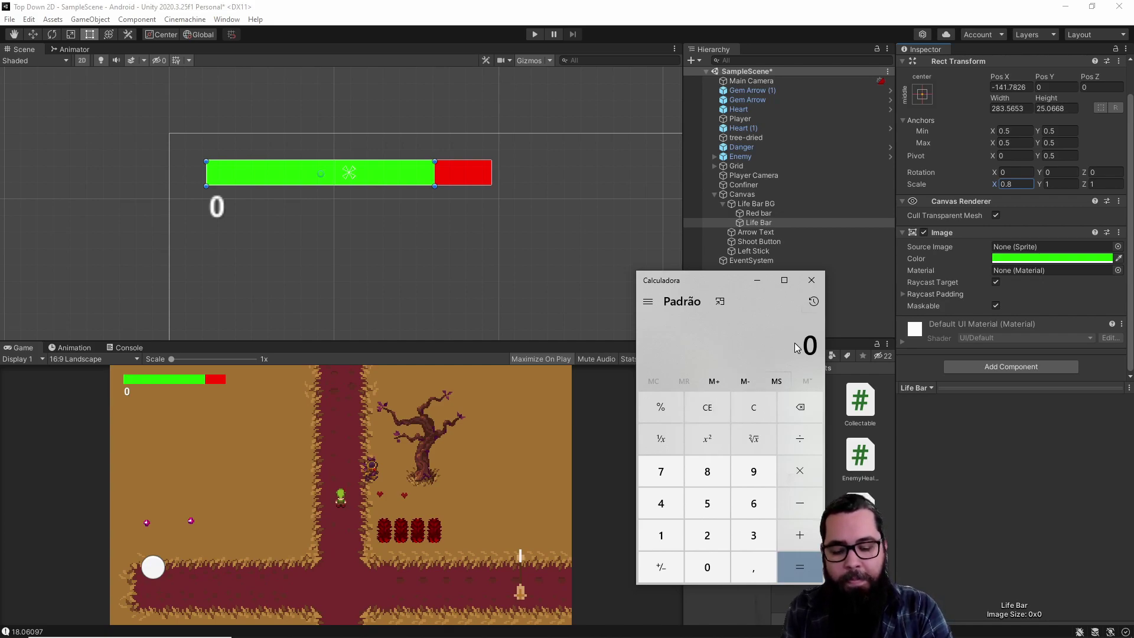
text(357)
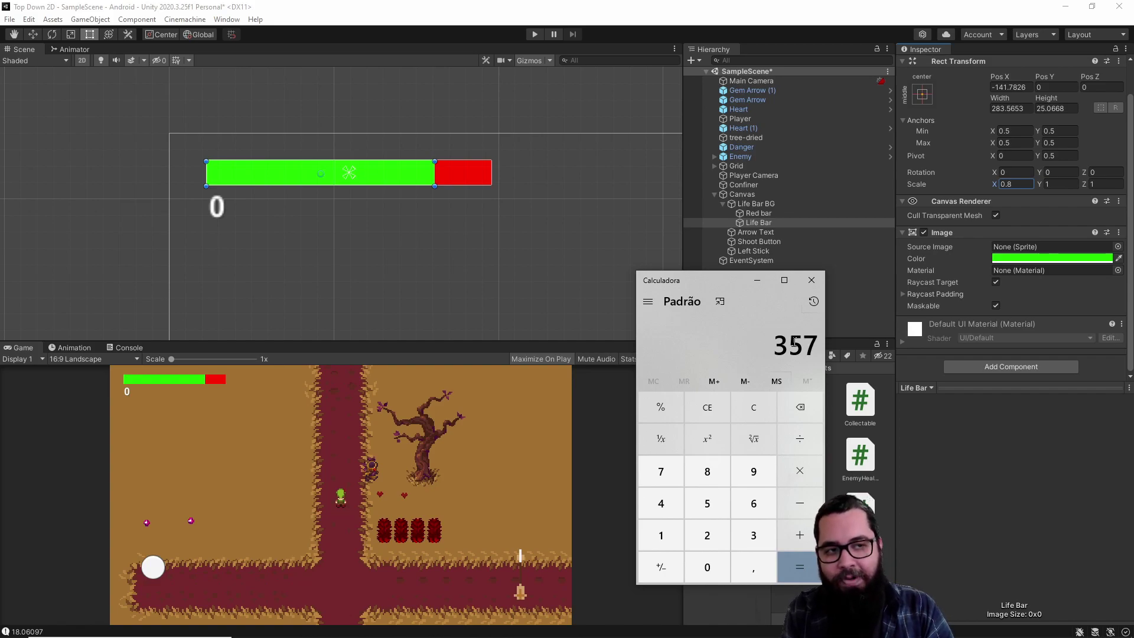
key(Escape)
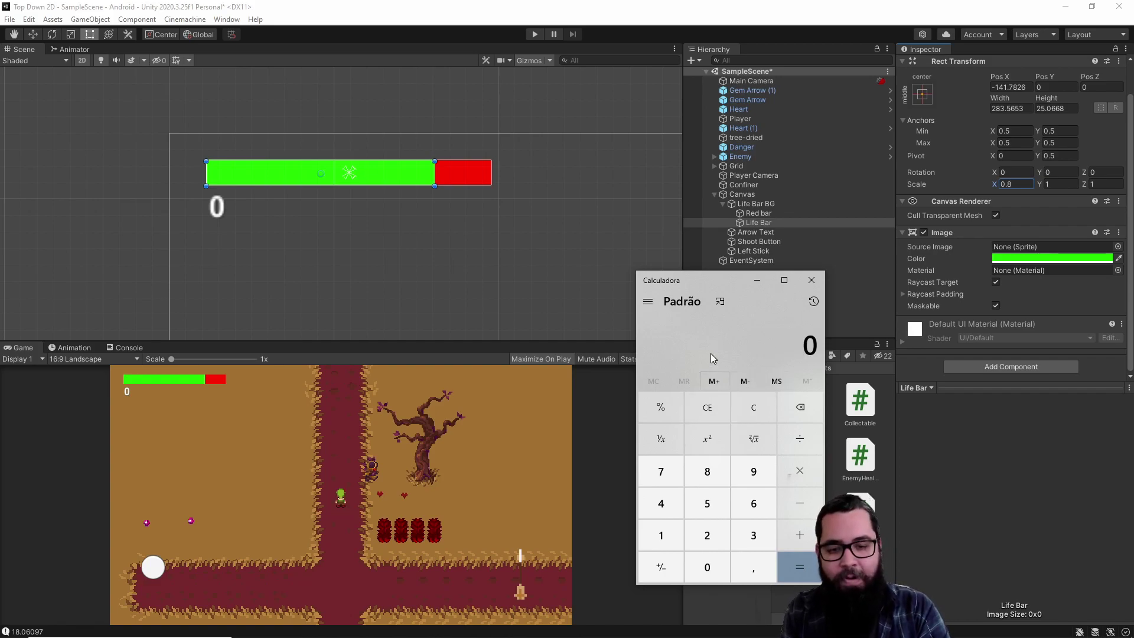
text(190)
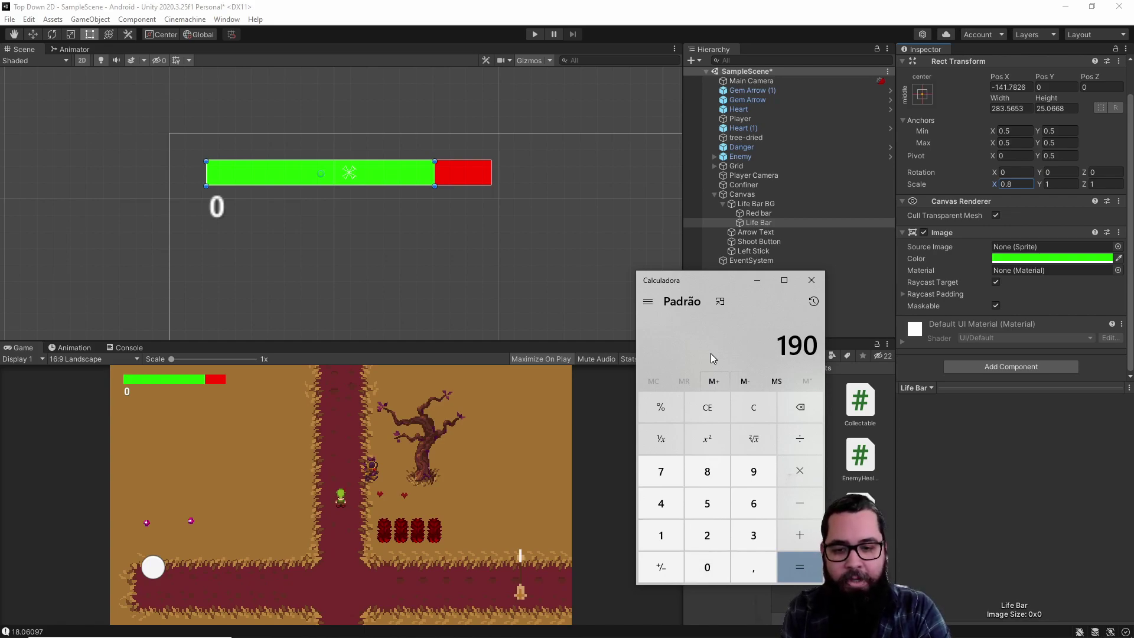
text(/)
text(35)
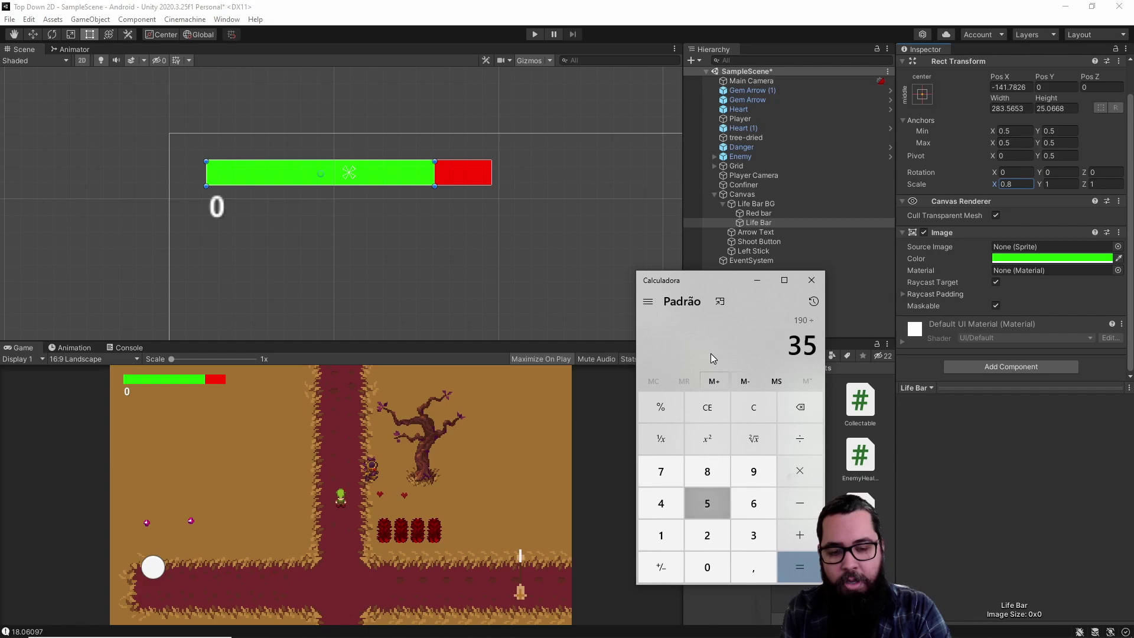
text(7)
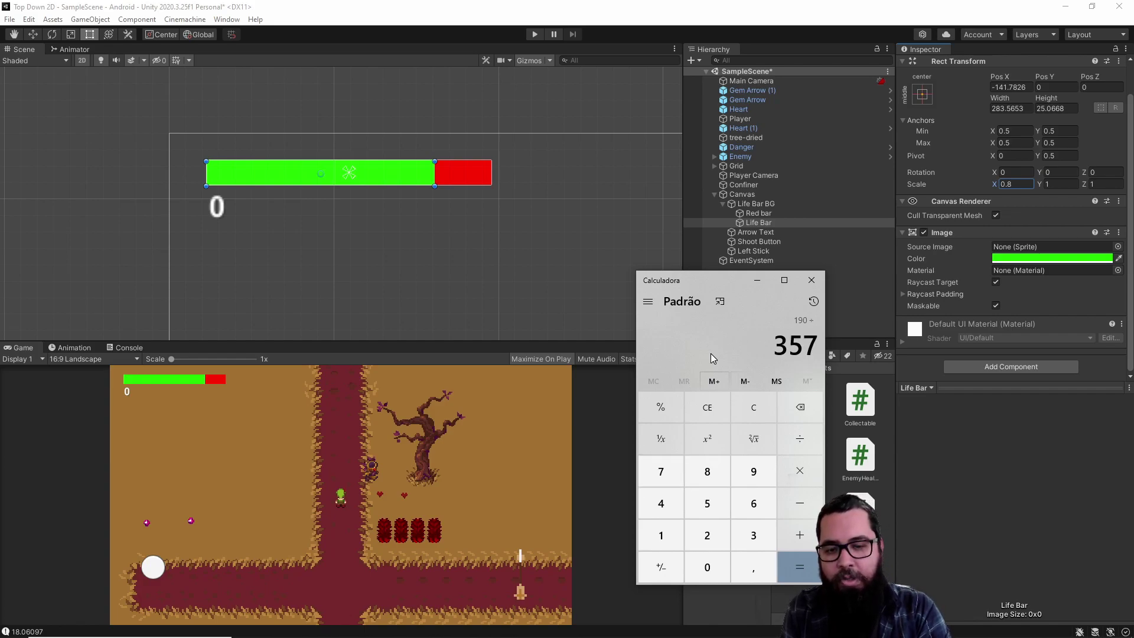
key(Return)
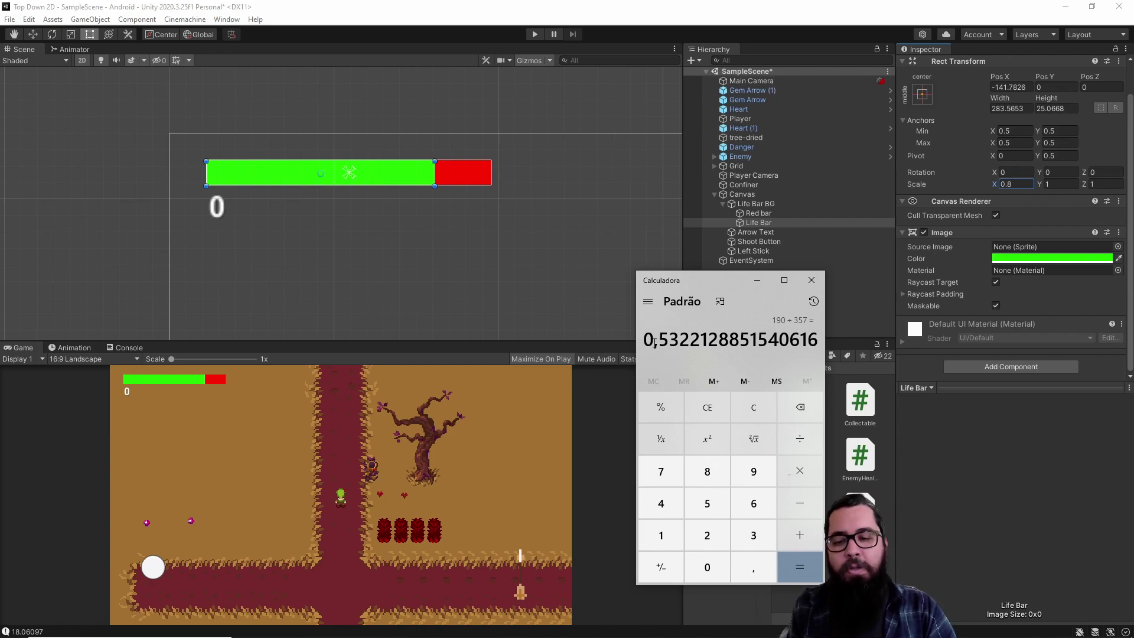
drag(646, 346, 790, 341)
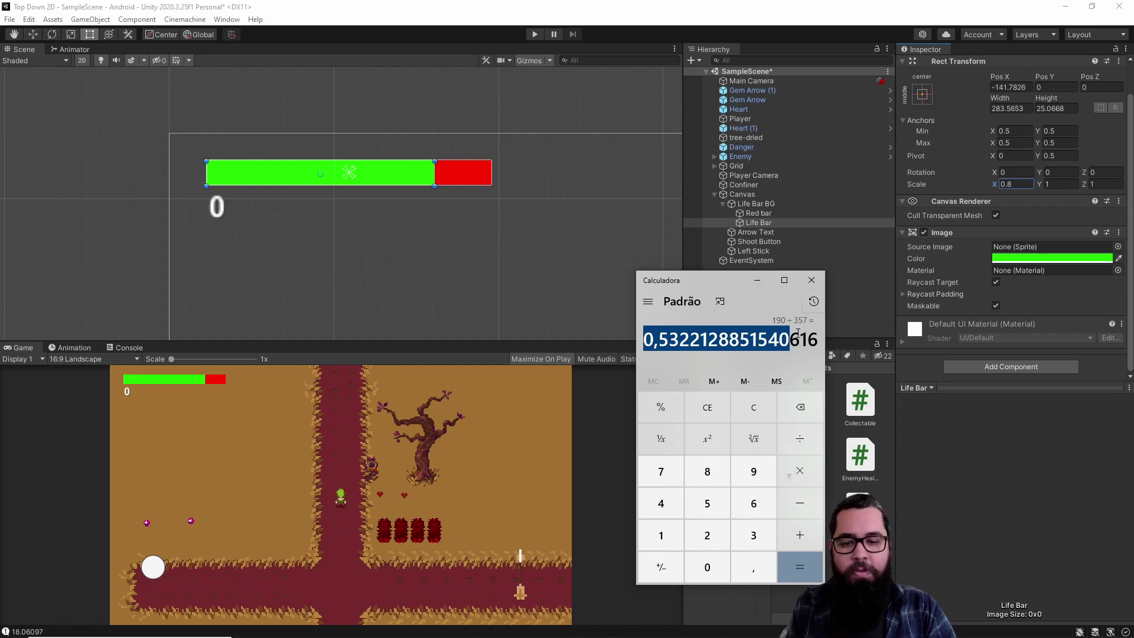
Compute 357 ÷ 357 = 1, then select the Life Bar's Scale X value 0.8.
click(712, 407)
text(3)
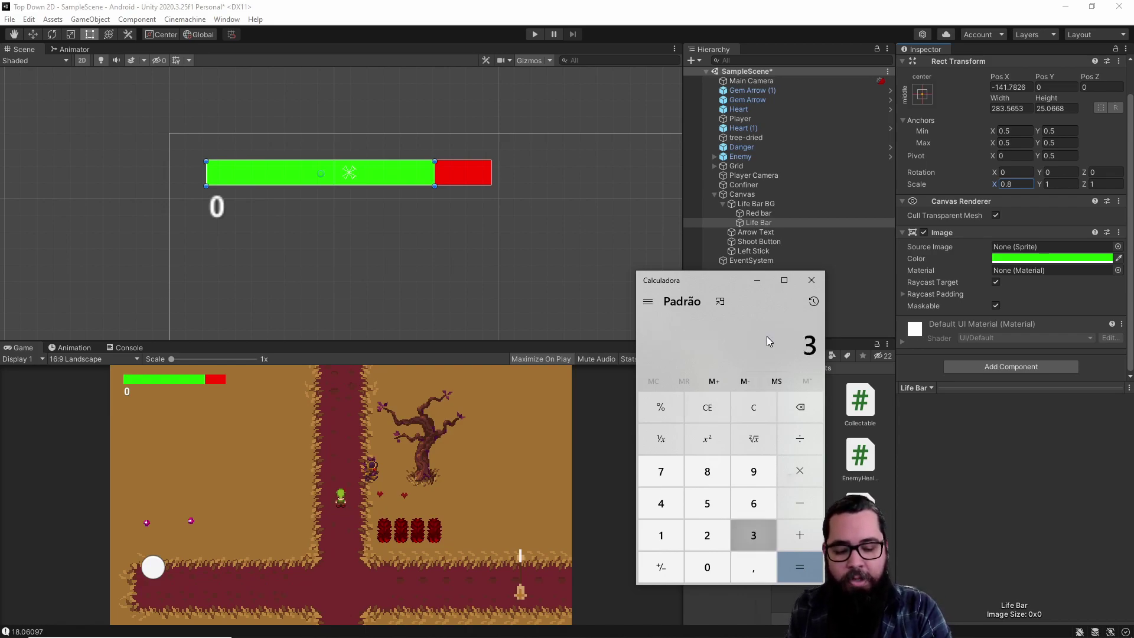
text(57/357)
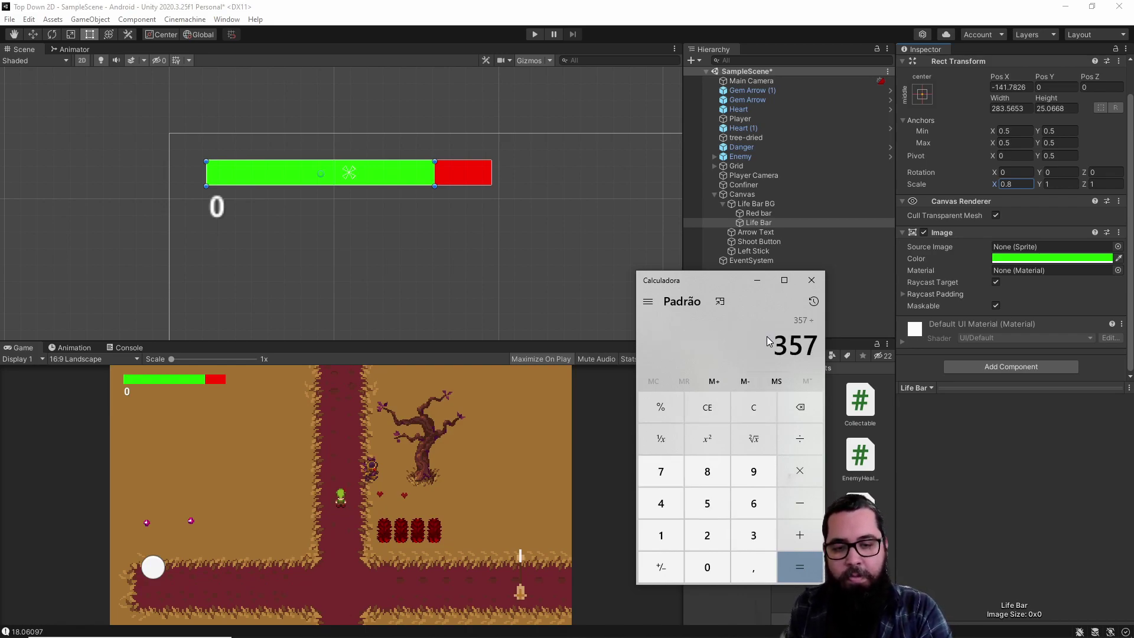
key(Return)
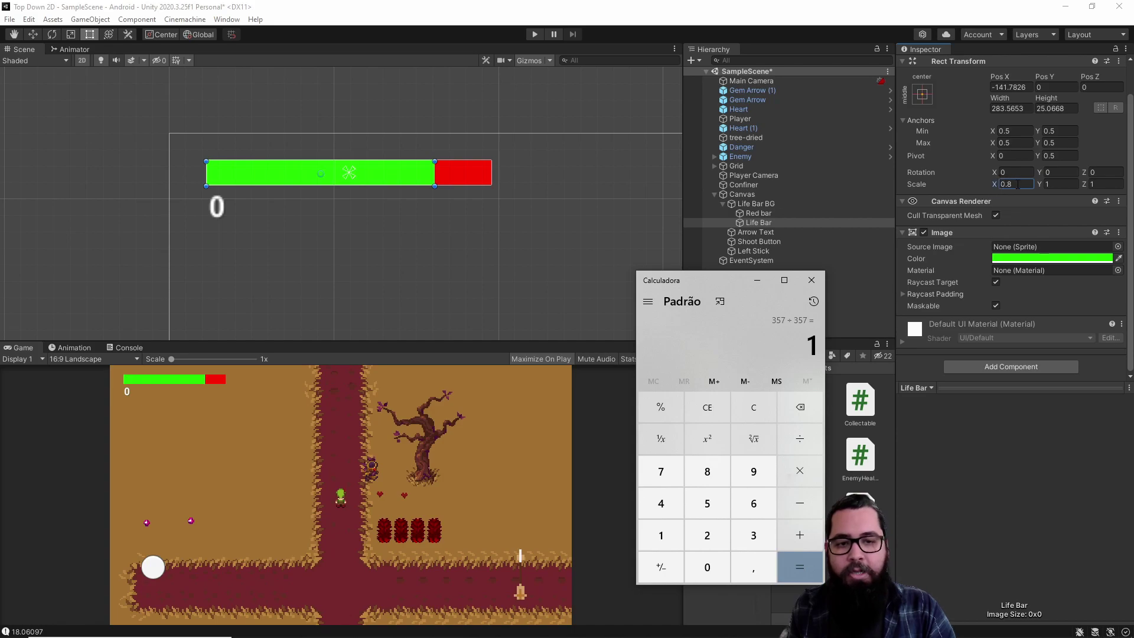
click(1017, 185)
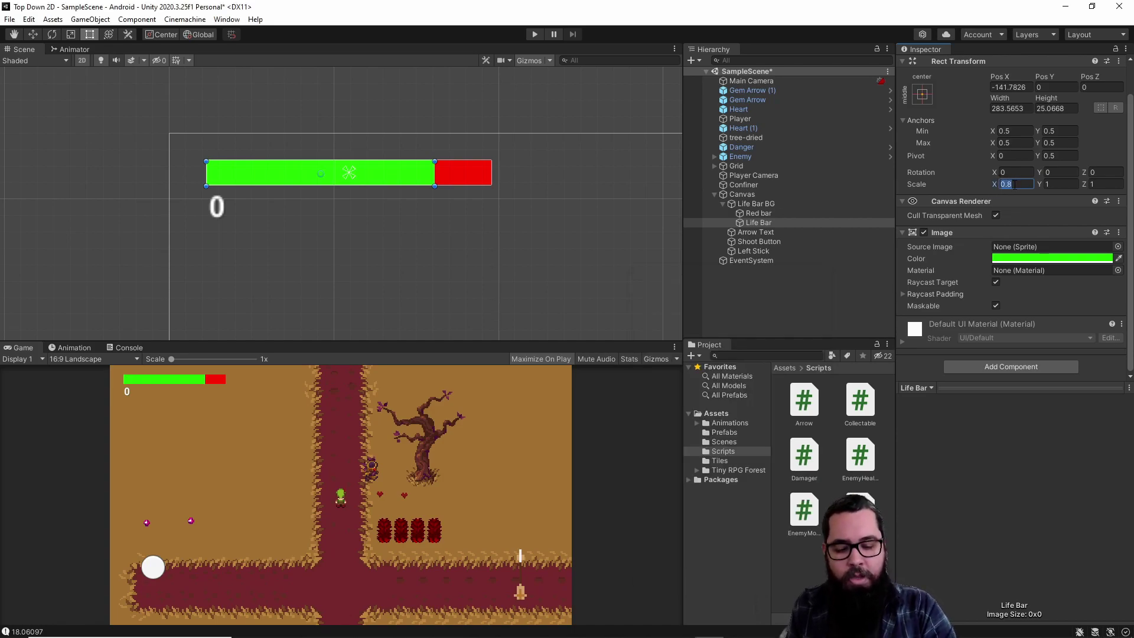
Set Life Bar's Scale X back to 1 and open Player.cs from the Scripts folder.
text(1)
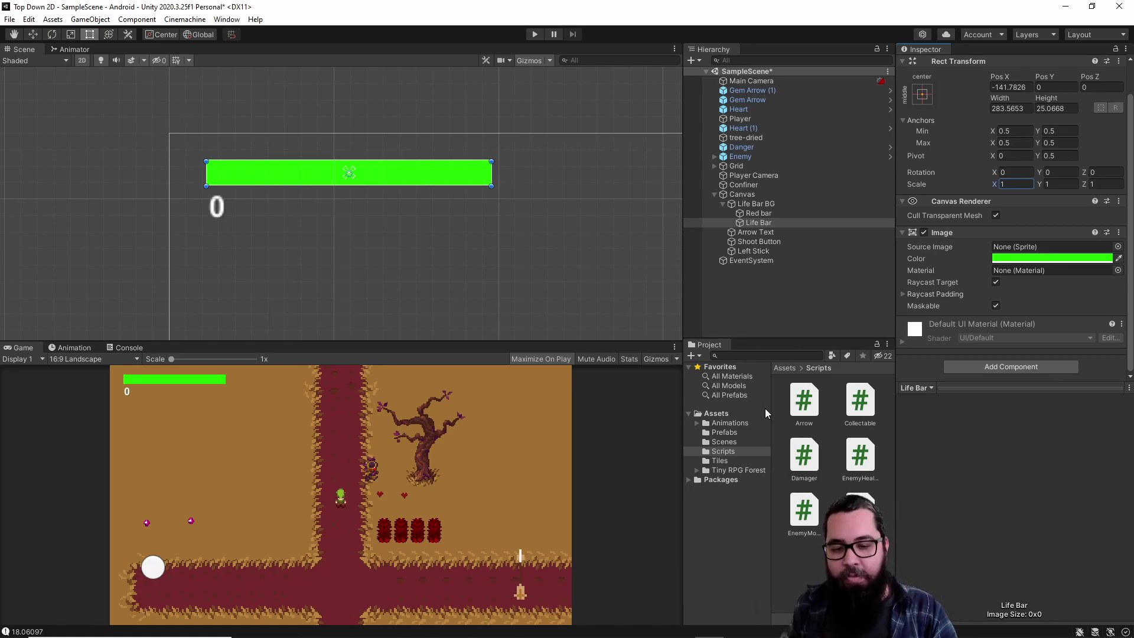
click(860, 511)
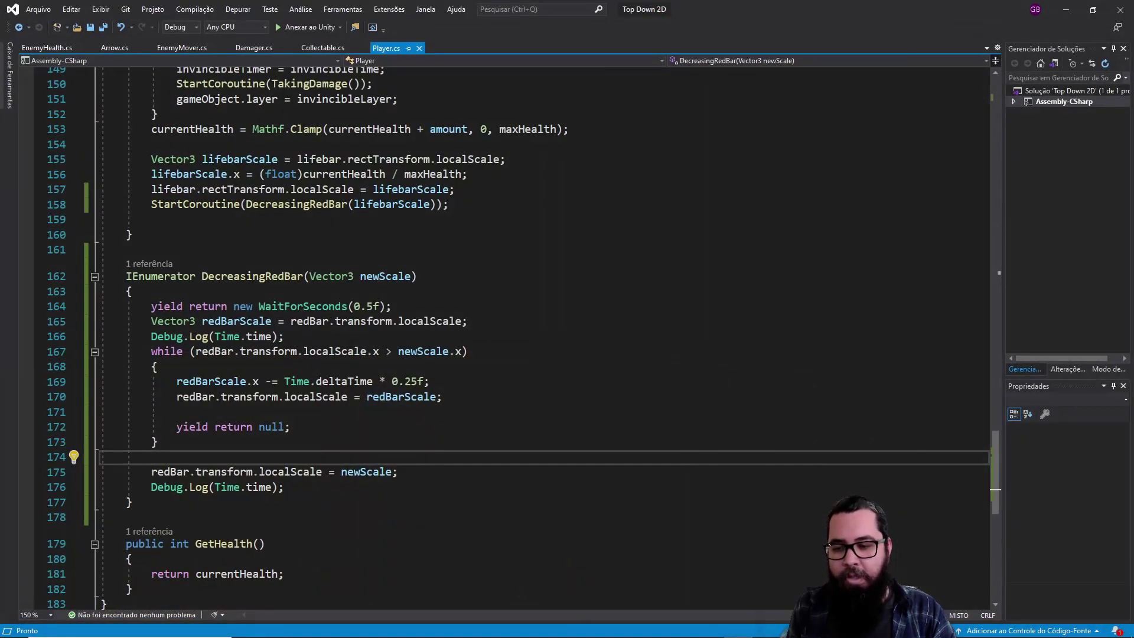
Scroll to the top of Player.cs and highlight the using UnityEngine.UI import line.
scroll(589, 326, up, 3)
scroll(589, 327, up, 15)
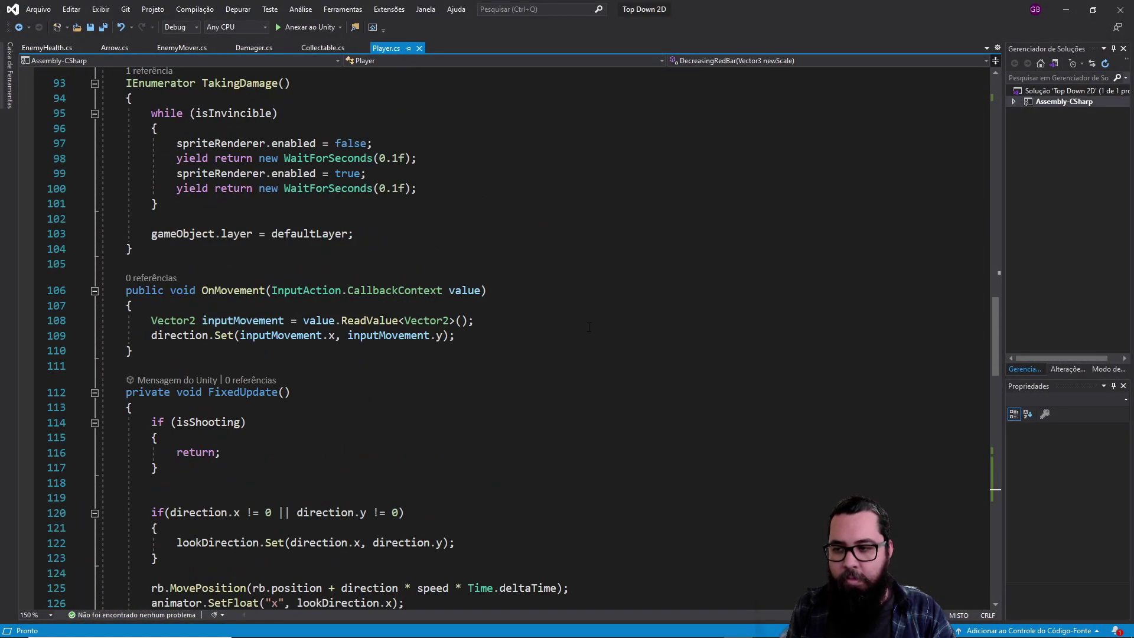
scroll(589, 326, up, 11)
scroll(589, 327, up, 8)
scroll(589, 327, up, 12)
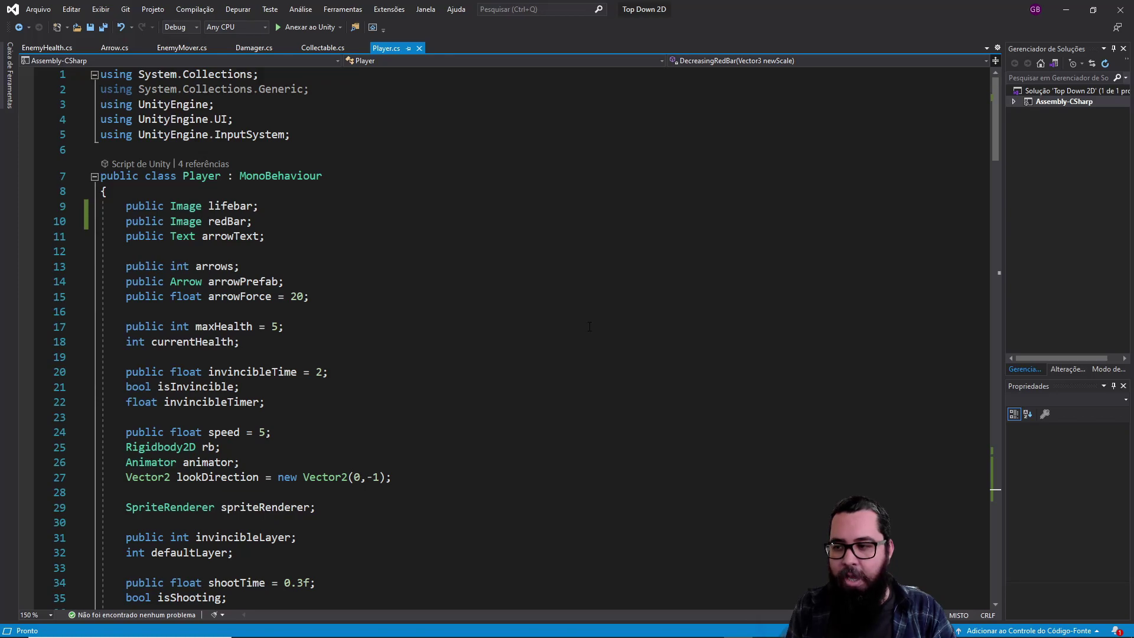
drag(234, 120, 100, 120)
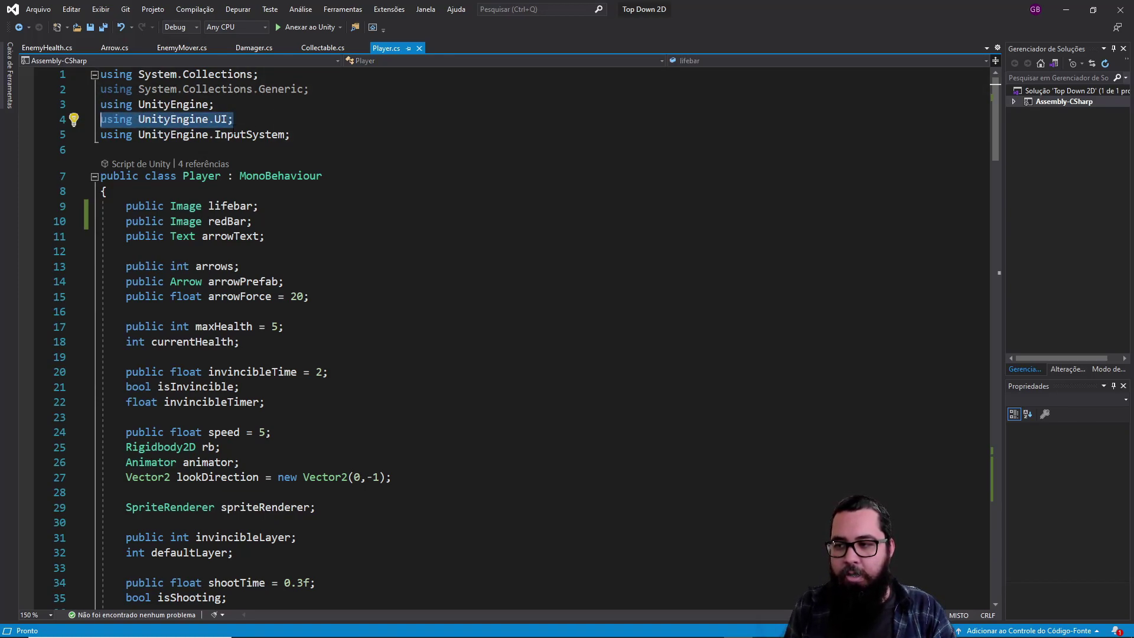
drag(230, 119, 239, 119)
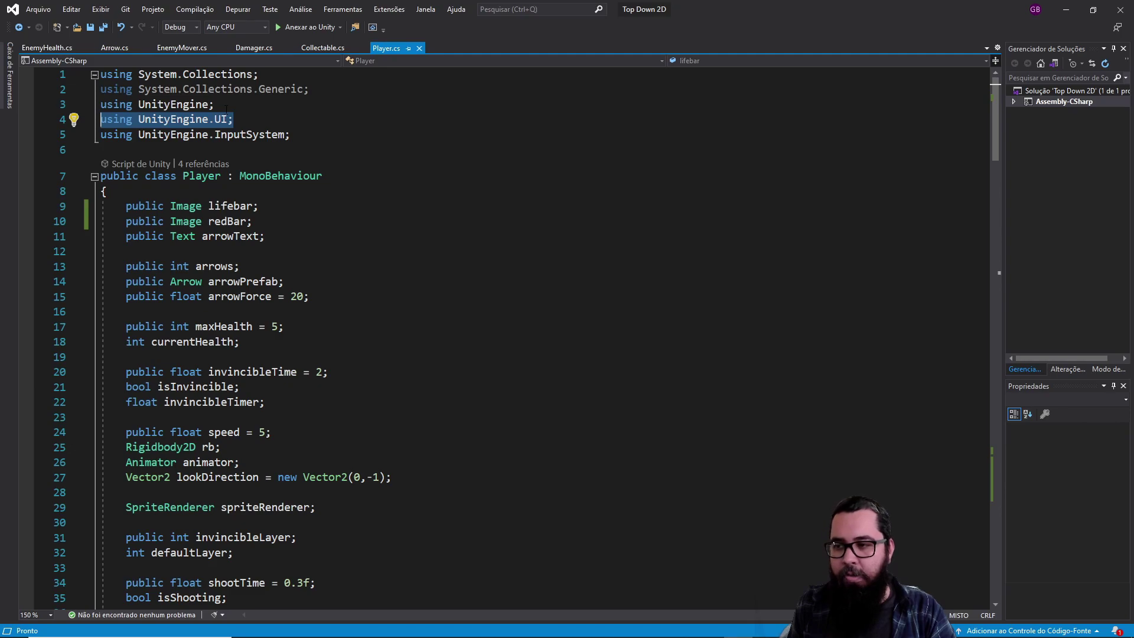
drag(234, 119, 100, 119)
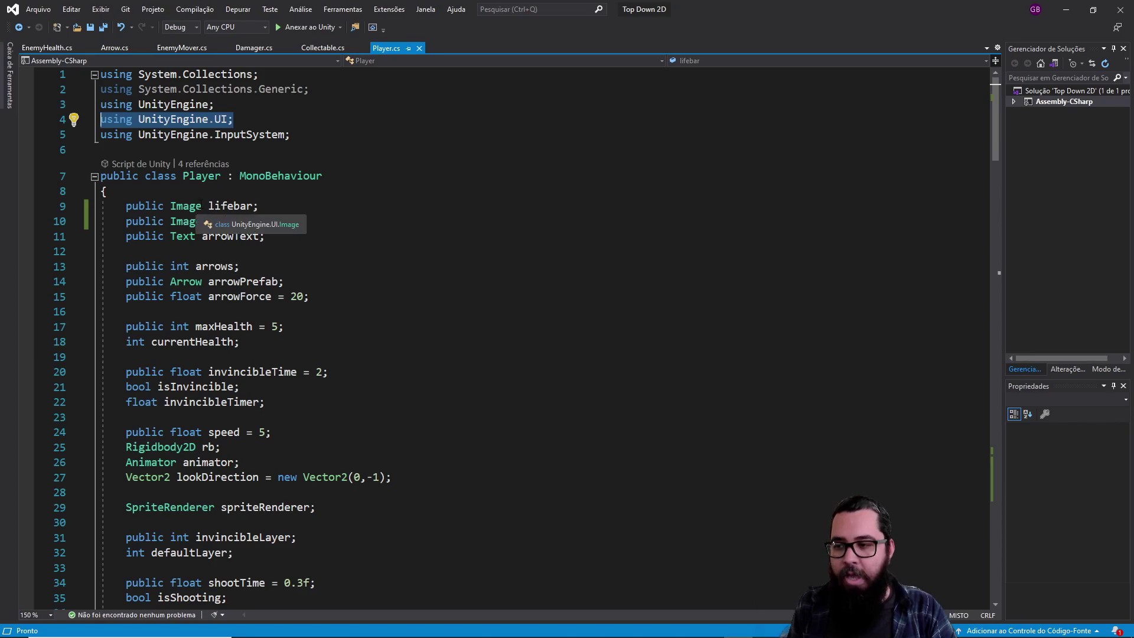
Highlight the lifebar and redBar Image field declarations and the maxHealth line 17.
click(171, 205)
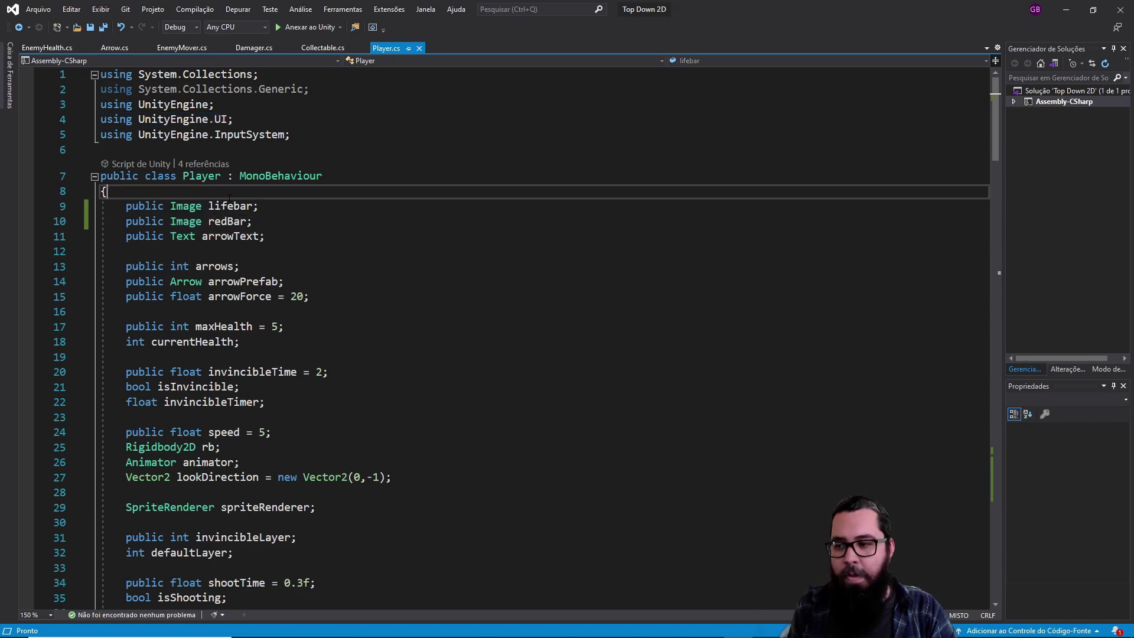
mouse_move(253, 221)
mouse_down()
mouse_move(133, 221)
mouse_move(126, 206)
mouse_up()
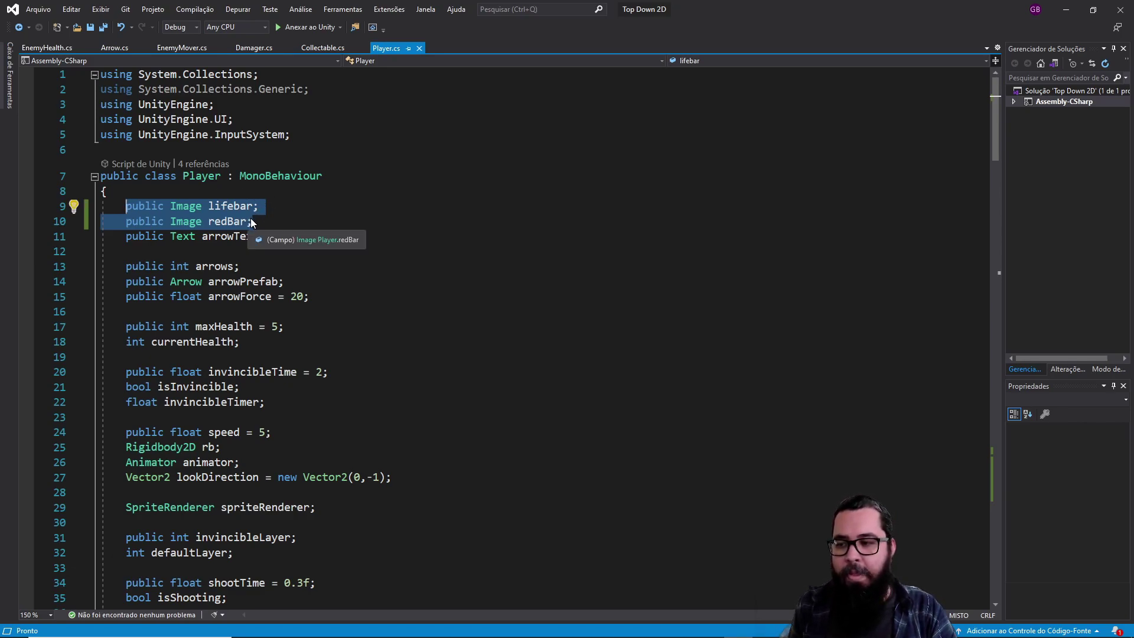
click(254, 222)
mouse_move(259, 206)
mouse_down()
mouse_move(220, 207)
mouse_move(205, 222)
mouse_move(125, 224)
mouse_up()
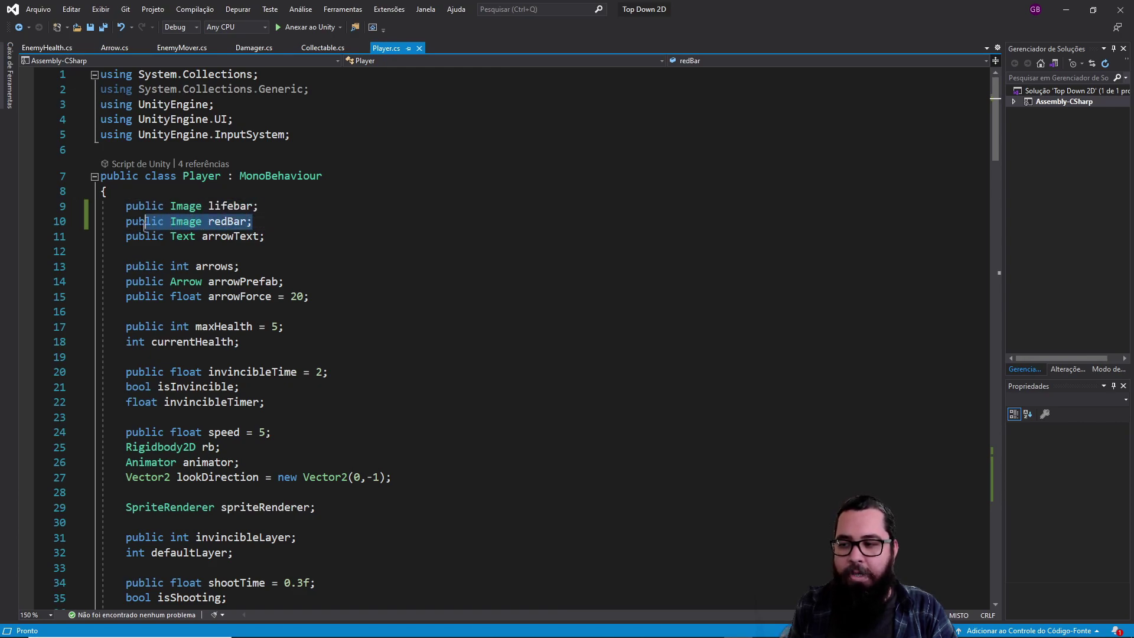
click(300, 223)
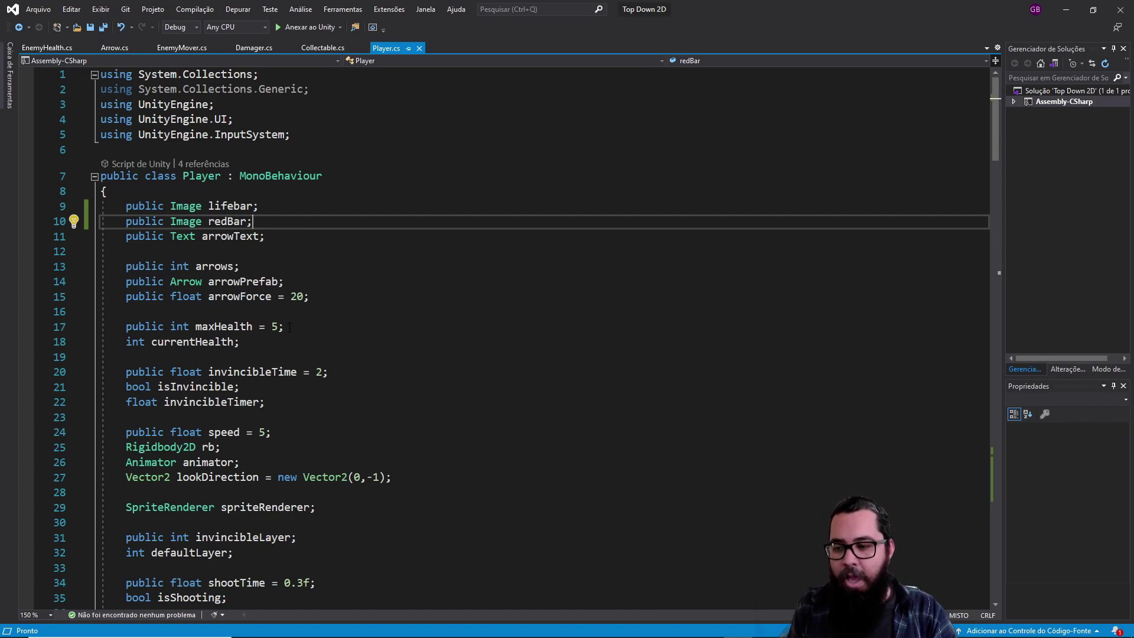
drag(290, 327, 126, 326)
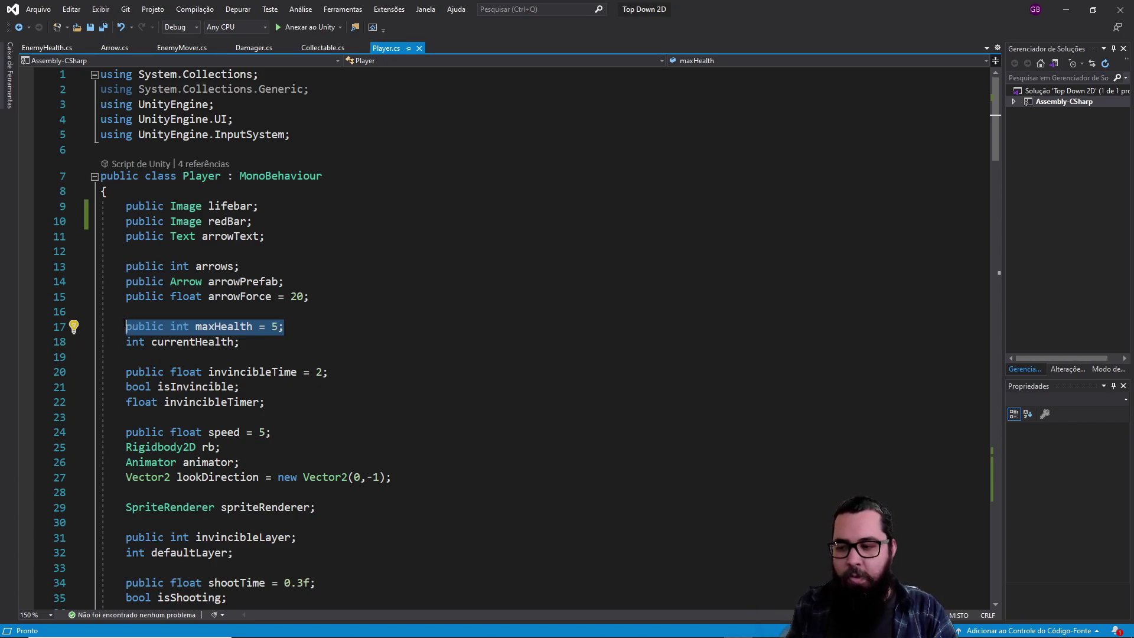
drag(296, 327, 100, 328)
click(244, 342)
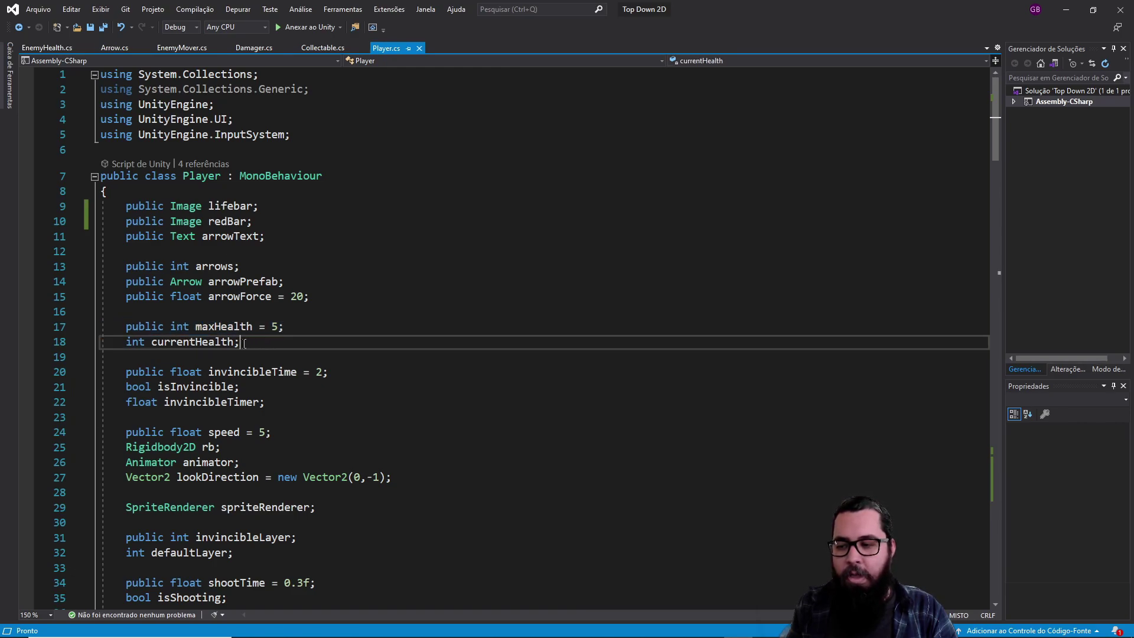
drag(244, 342, 126, 342)
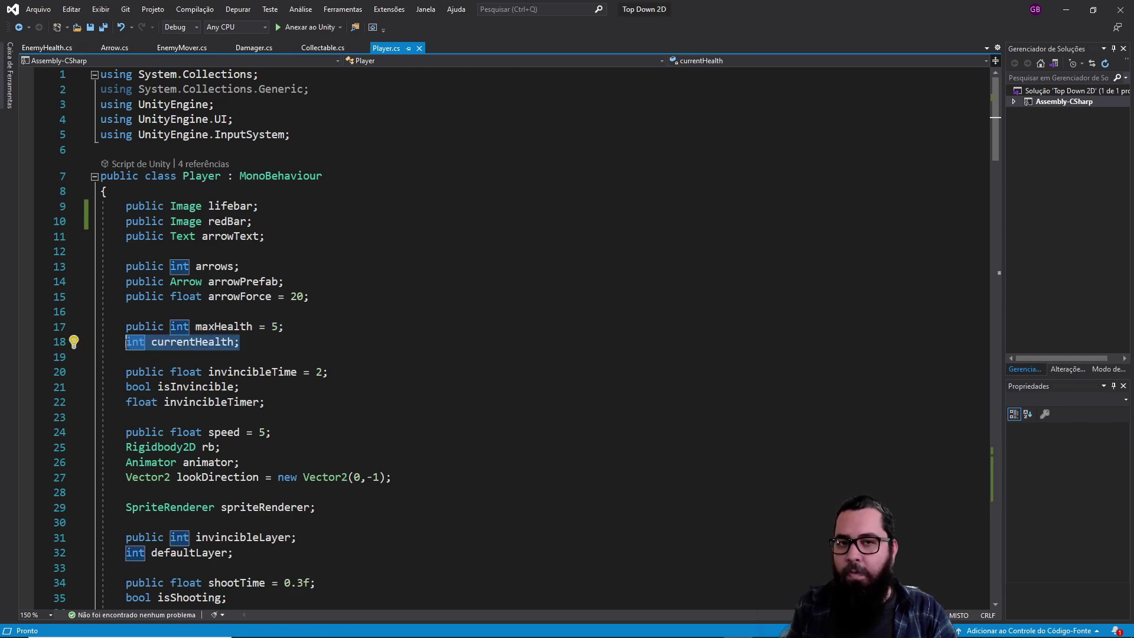
drag(239, 343, 126, 343)
scroll(142, 296, down, 3)
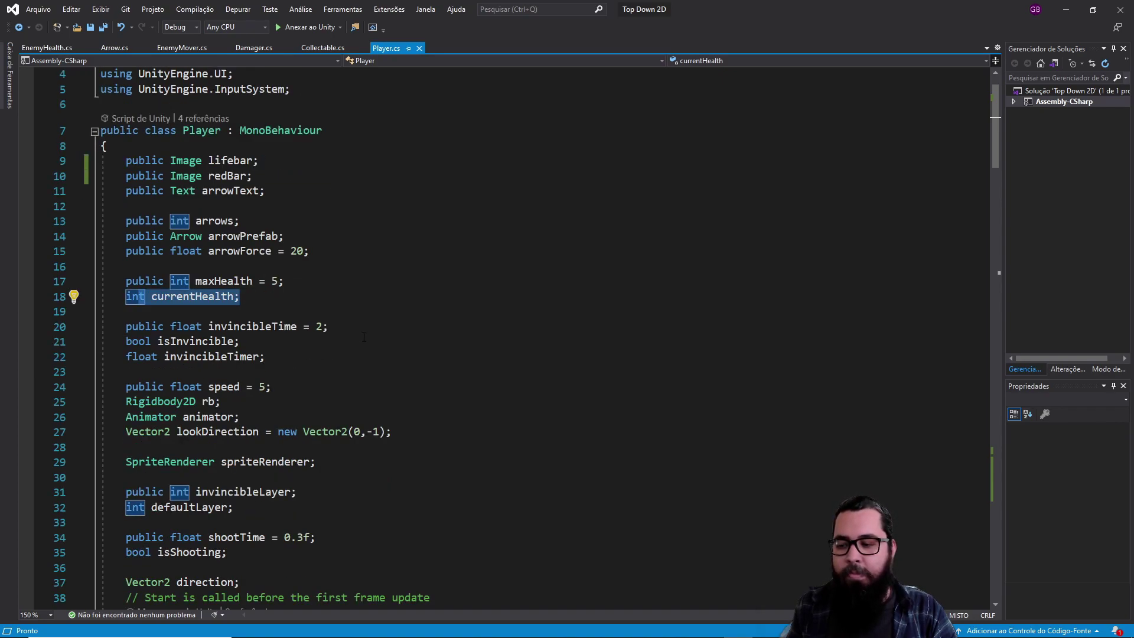
scroll(365, 338, down, 5)
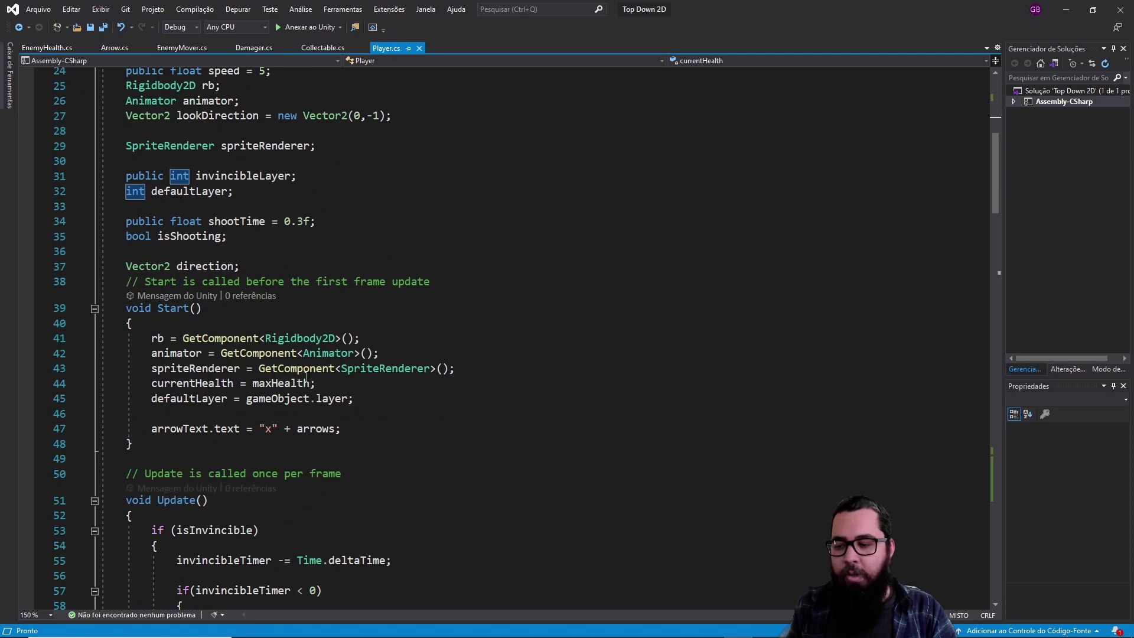
drag(316, 384, 152, 383)
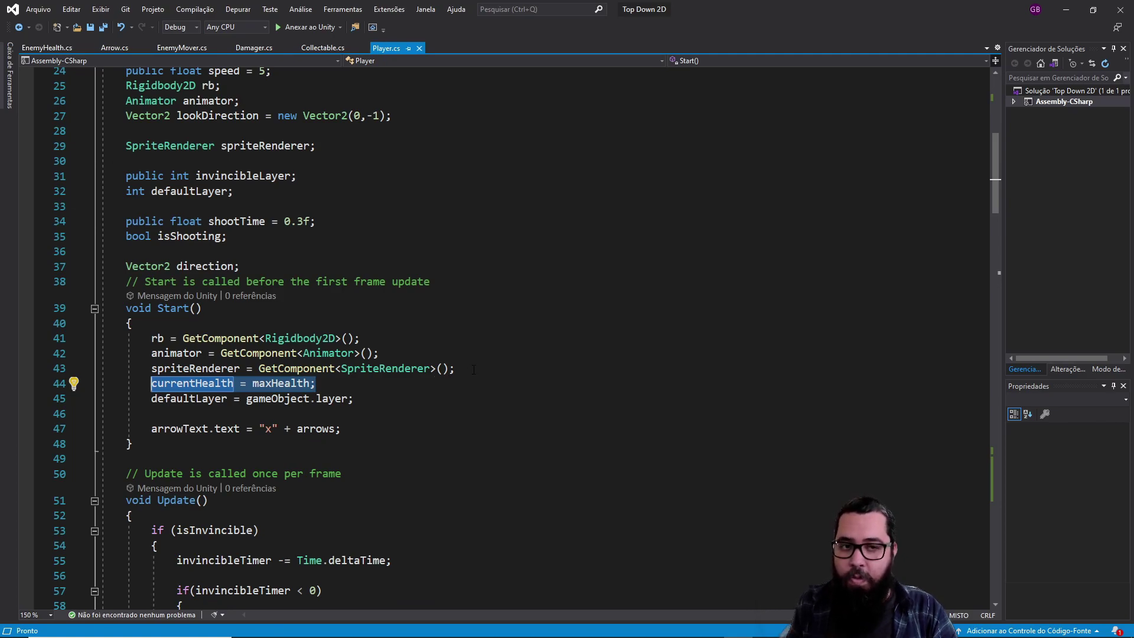
scroll(473, 370, down, 4)
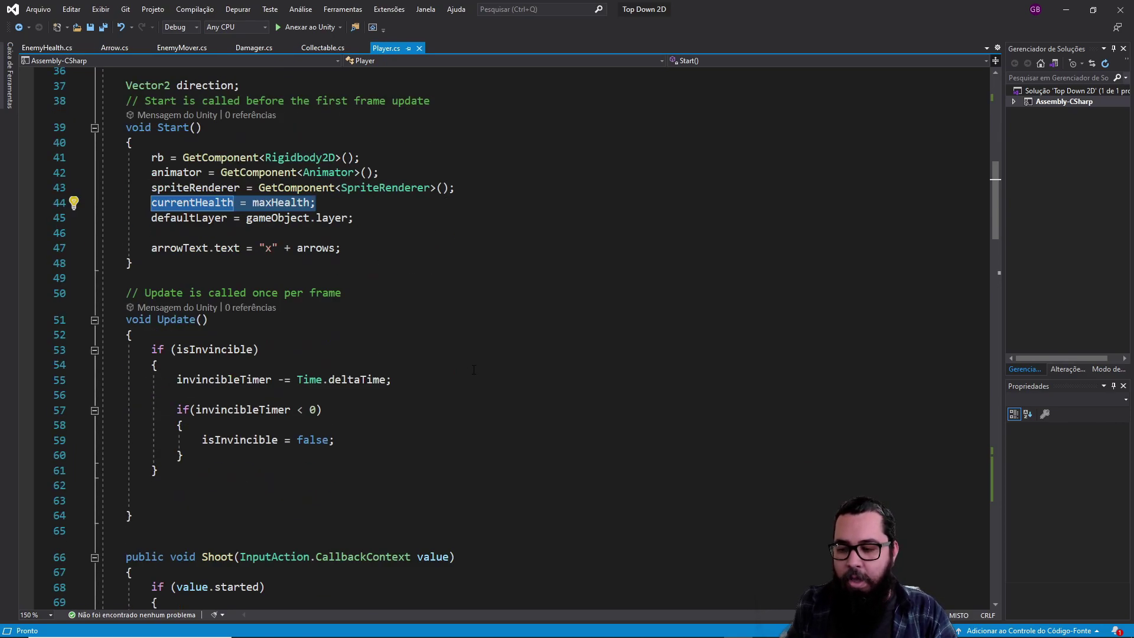
scroll(474, 369, down, 5)
scroll(473, 370, down, 6)
scroll(474, 370, down, 4)
scroll(474, 370, down, 4)
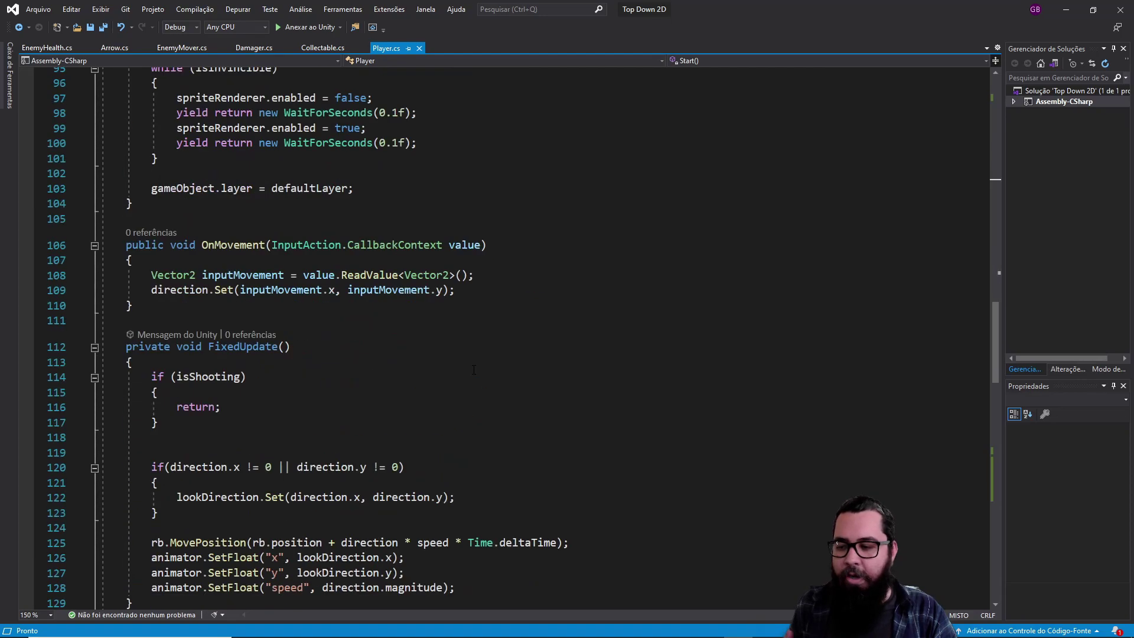
scroll(474, 370, down, 1)
scroll(474, 370, down, 5)
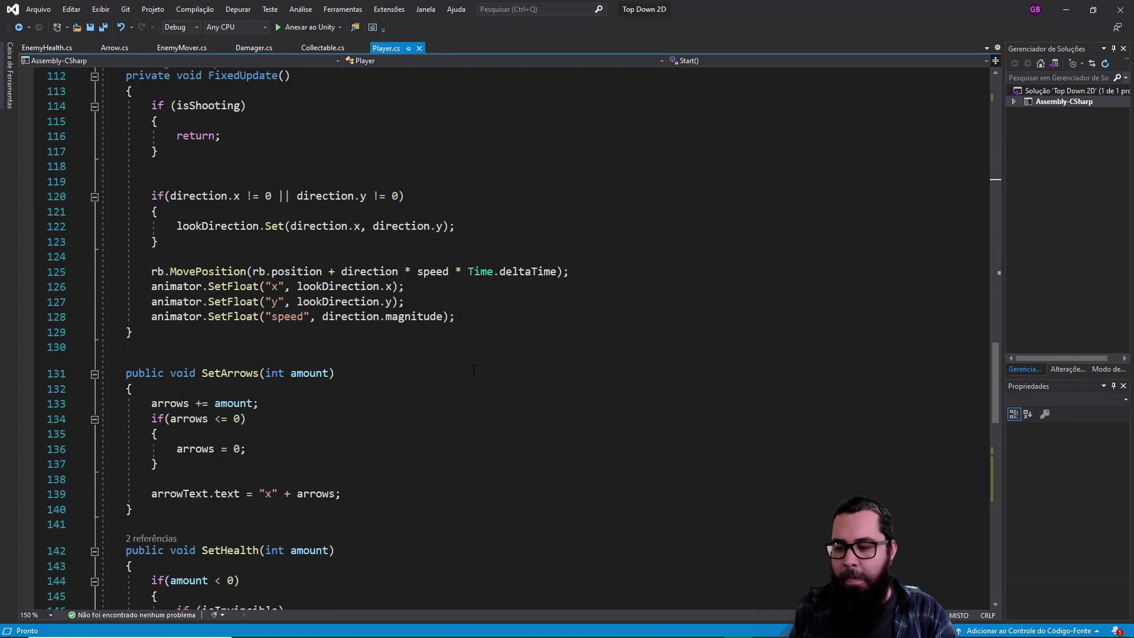
scroll(473, 370, down, 2)
scroll(474, 370, down, 6)
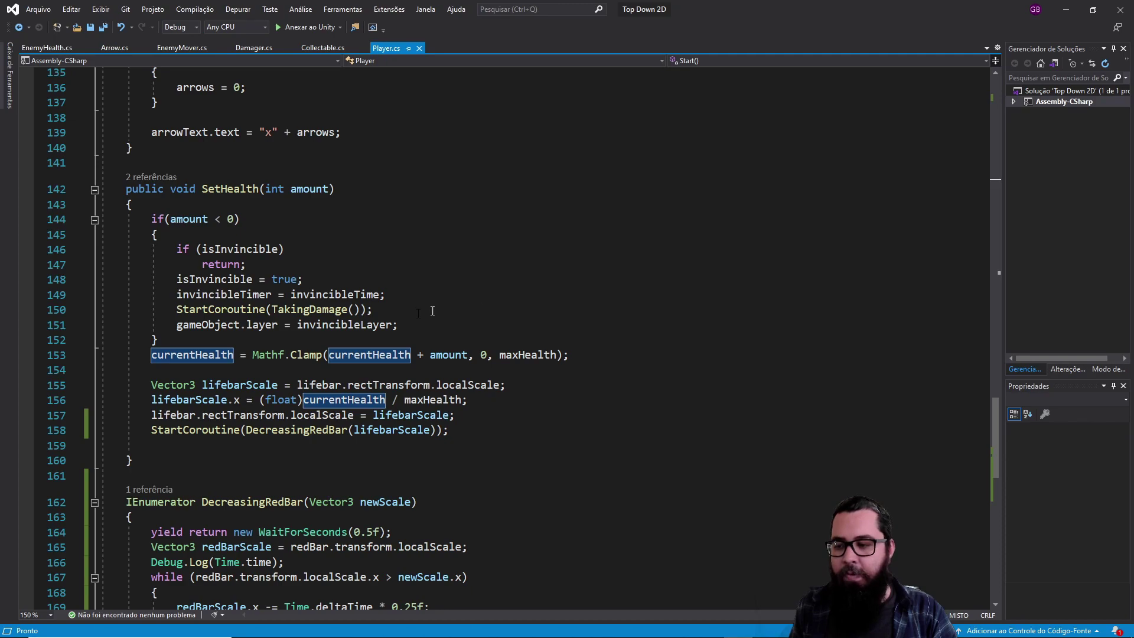
click(136, 370)
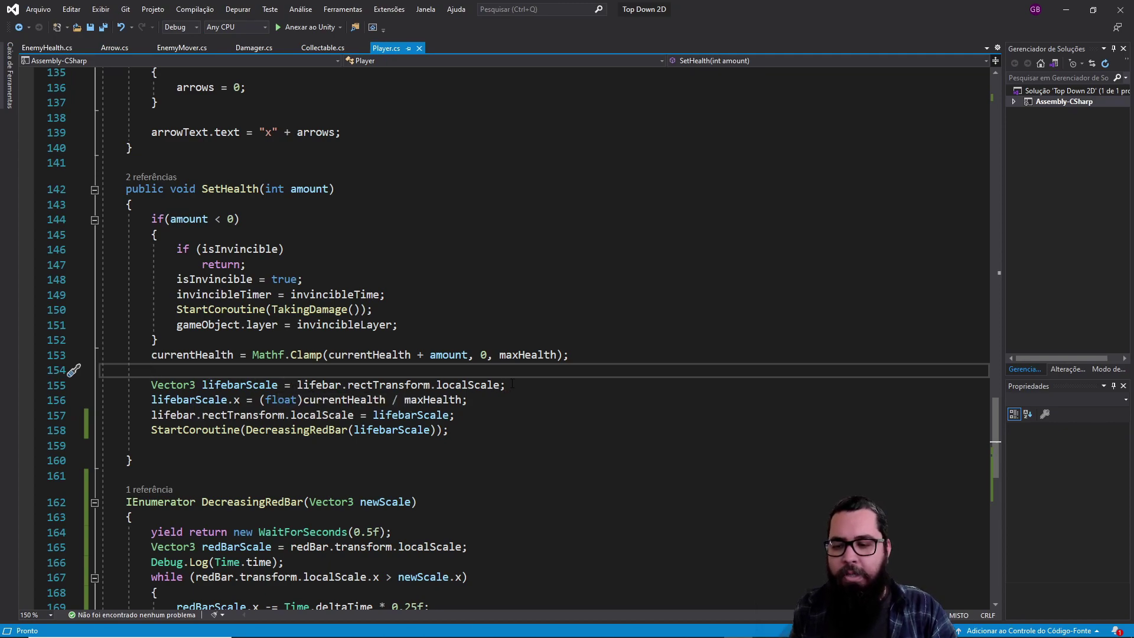
drag(501, 385, 297, 385)
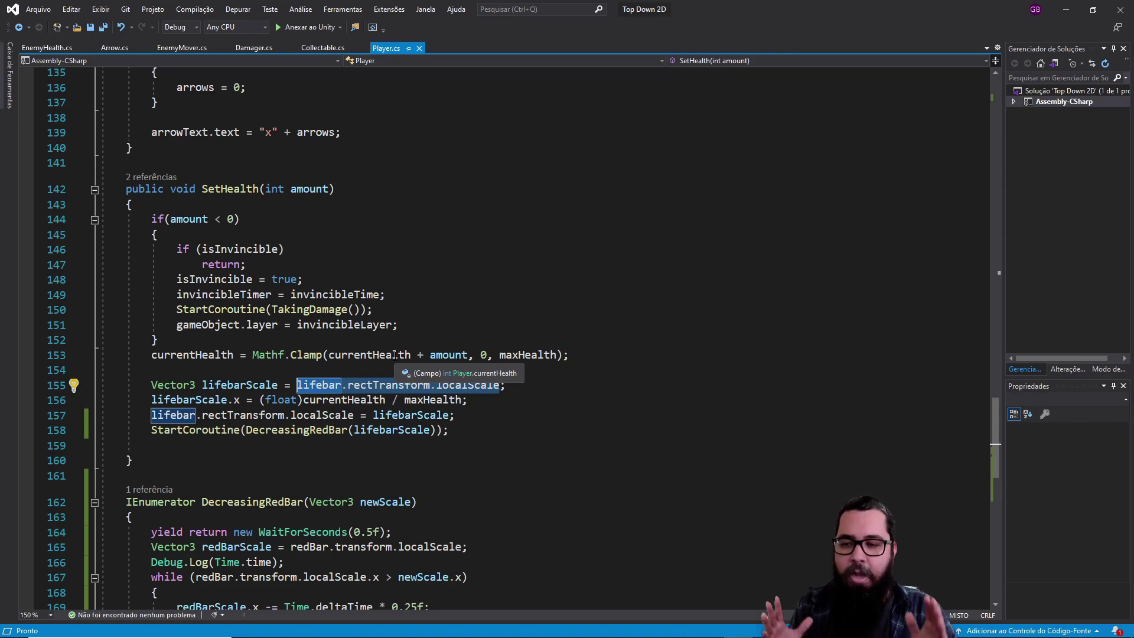
click(395, 354)
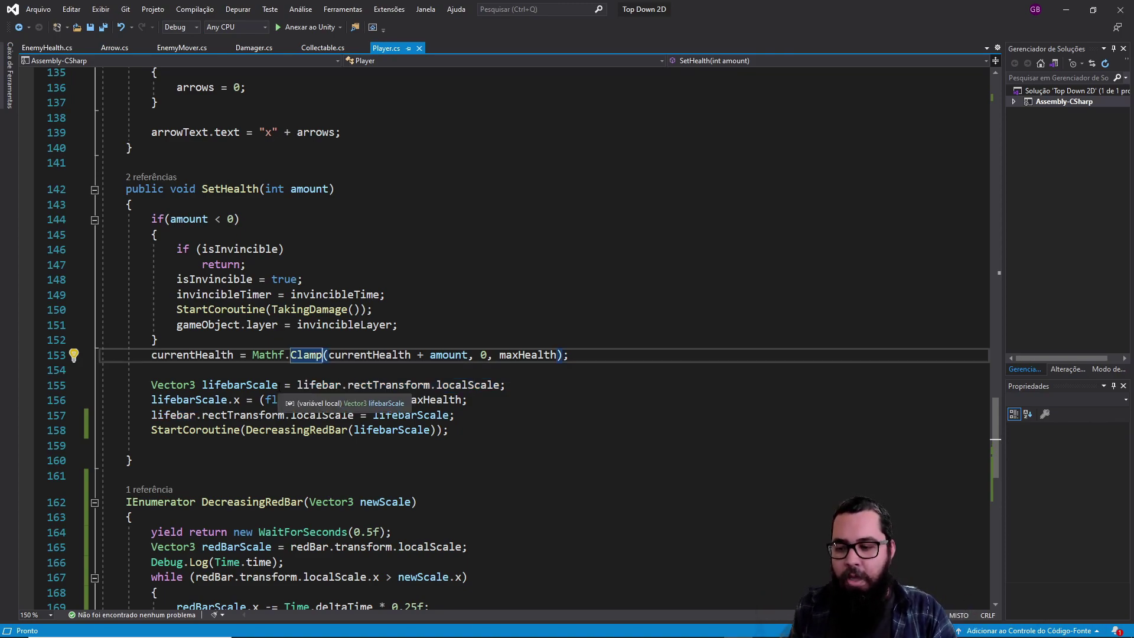
drag(277, 385, 202, 385)
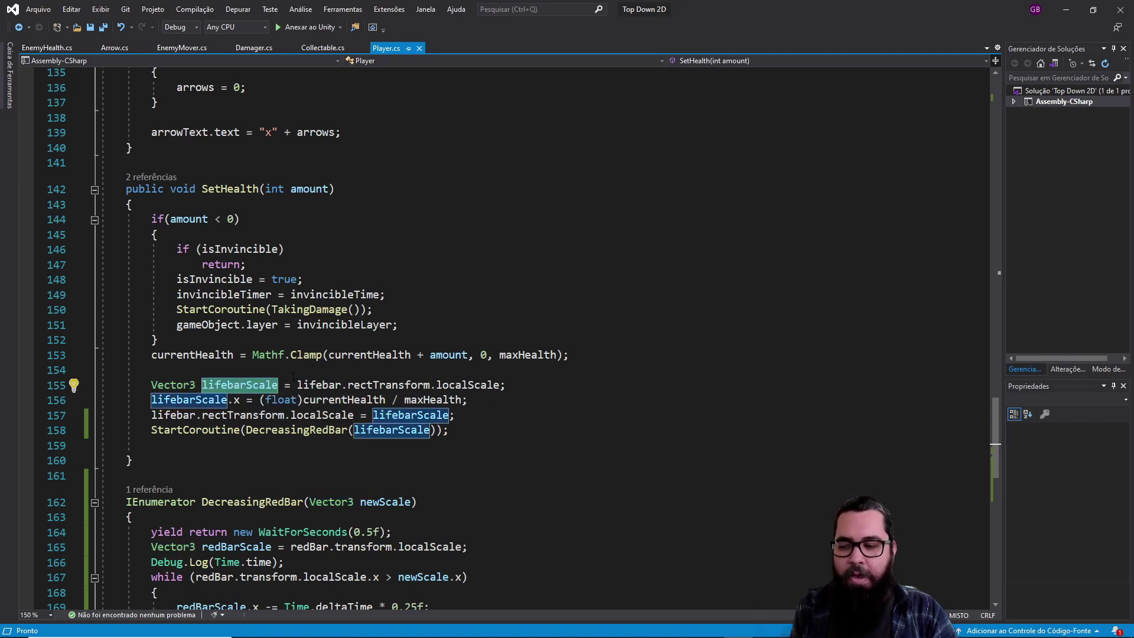
drag(297, 385, 503, 386)
click(434, 370)
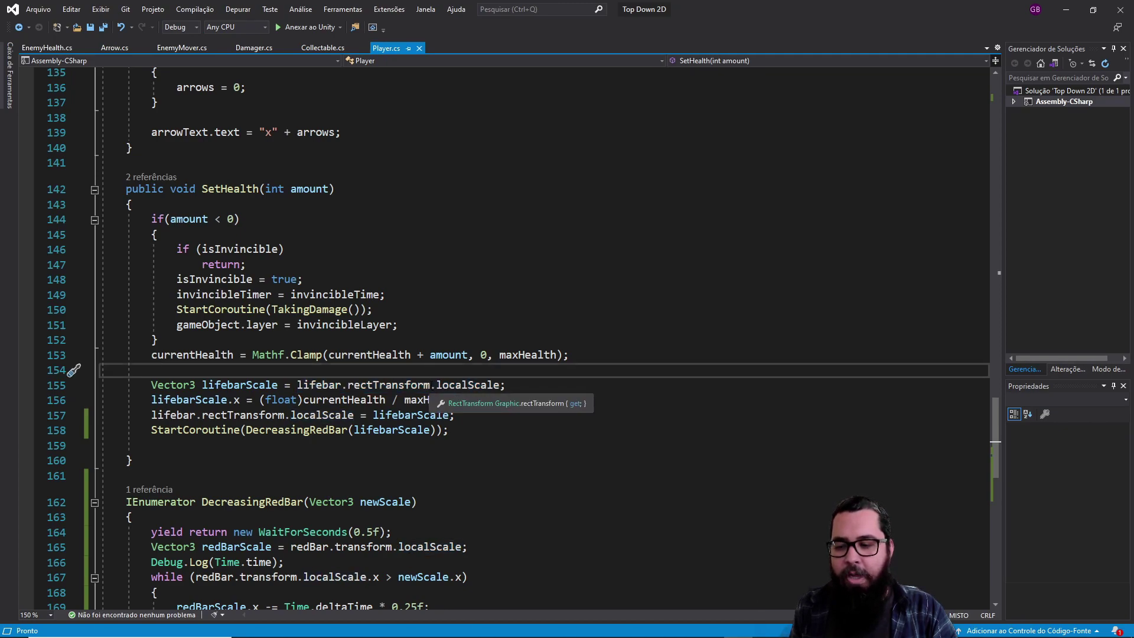
drag(430, 385, 348, 386)
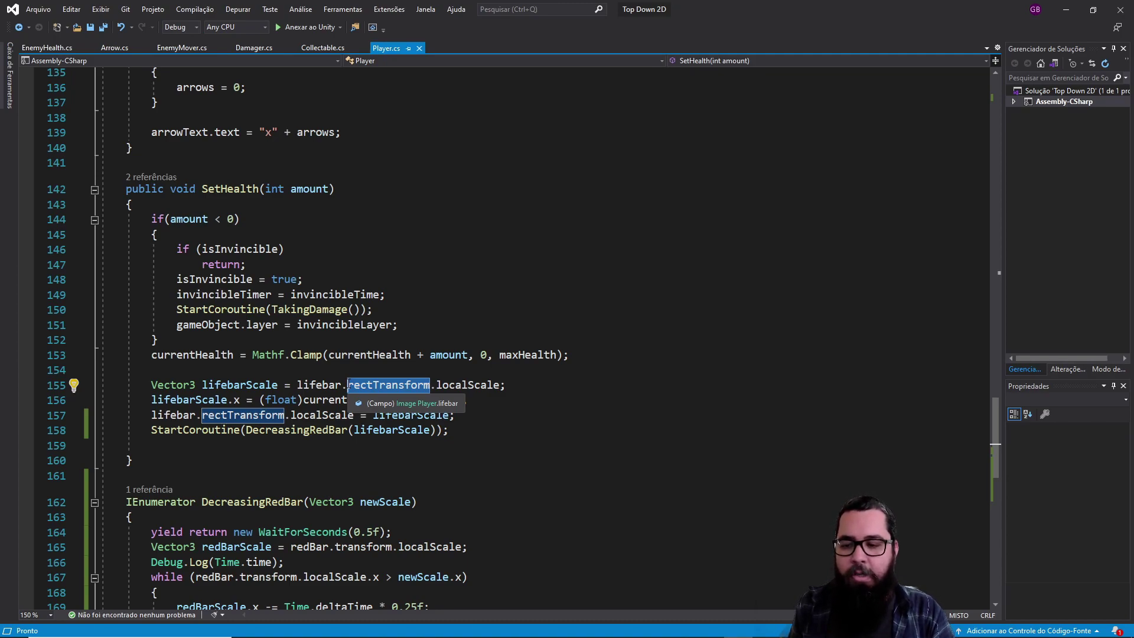
click(493, 385)
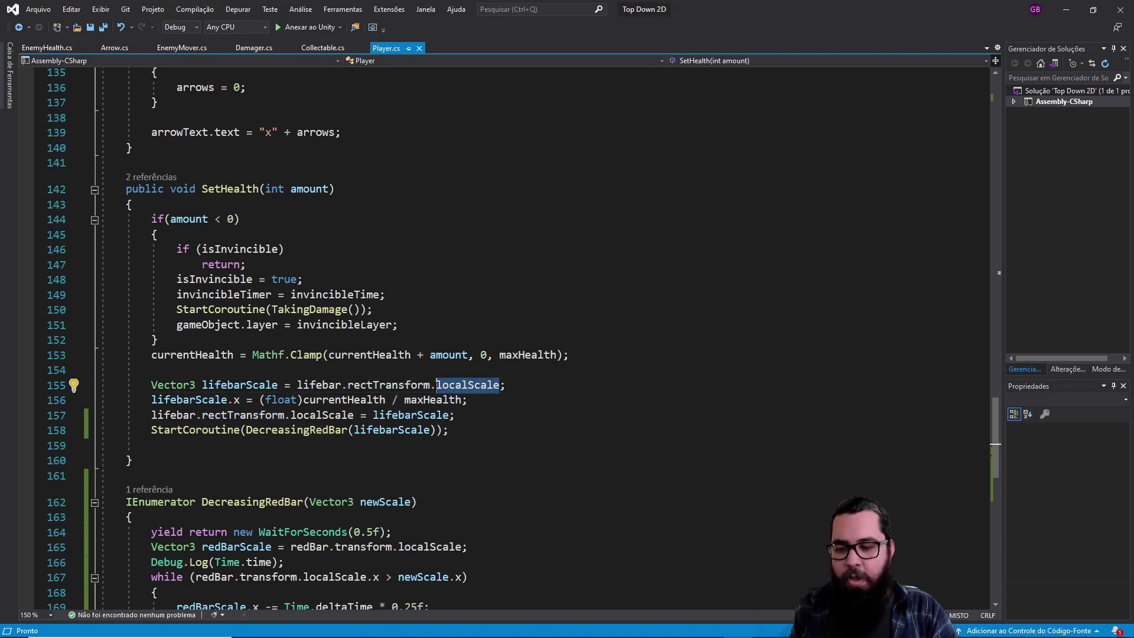
click(489, 371)
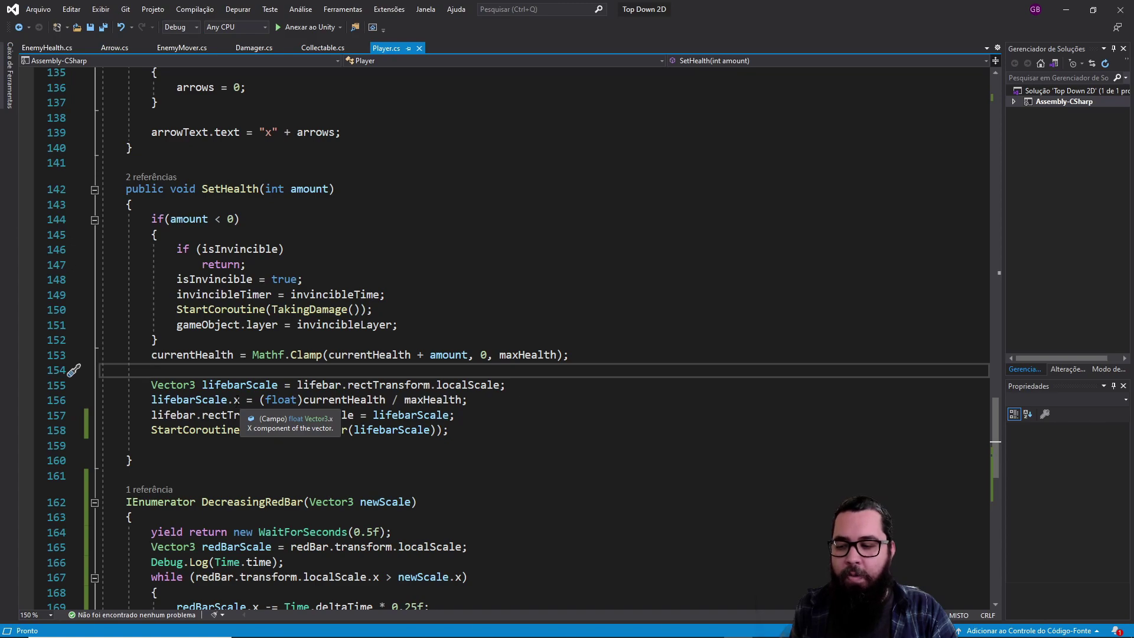
click(237, 400)
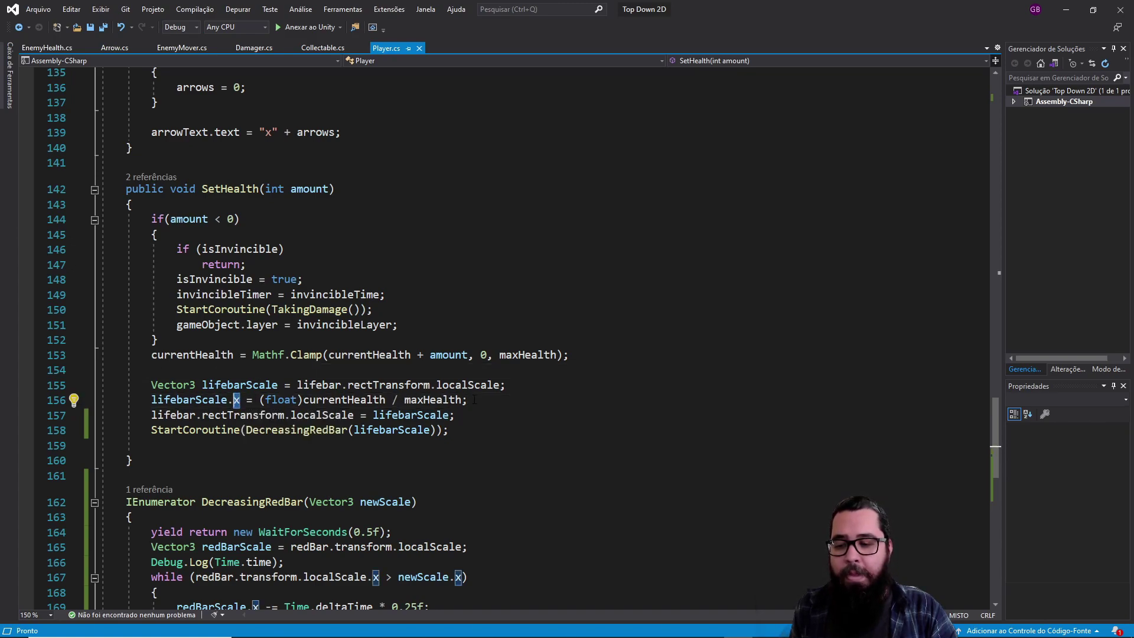
drag(468, 400, 260, 400)
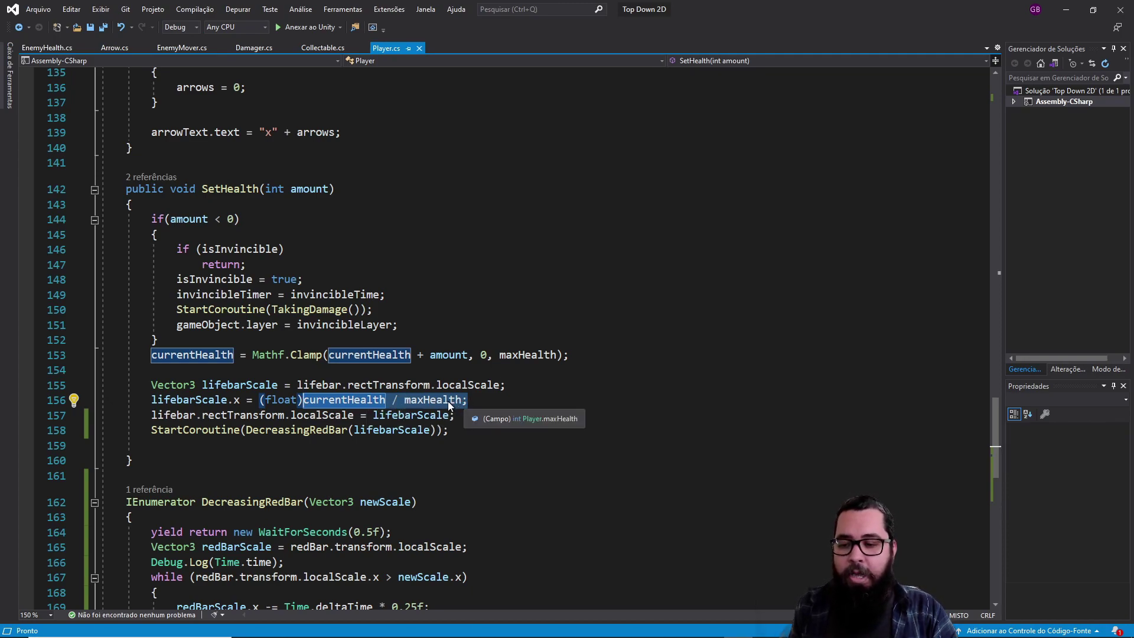
drag(462, 400, 303, 400)
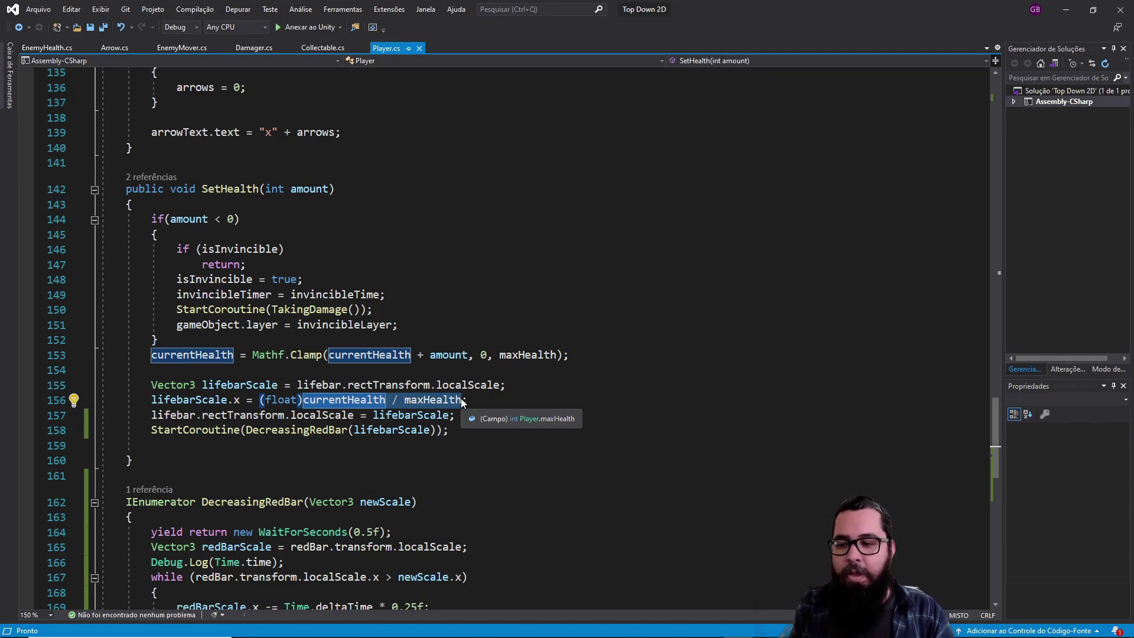
click(303, 401)
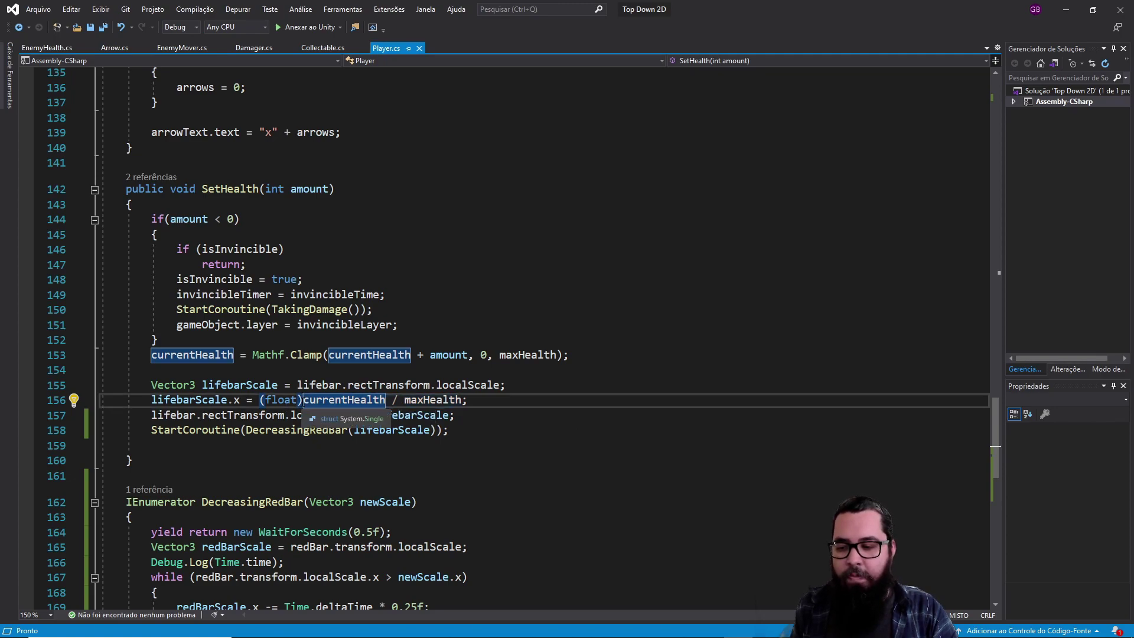
drag(303, 402, 260, 401)
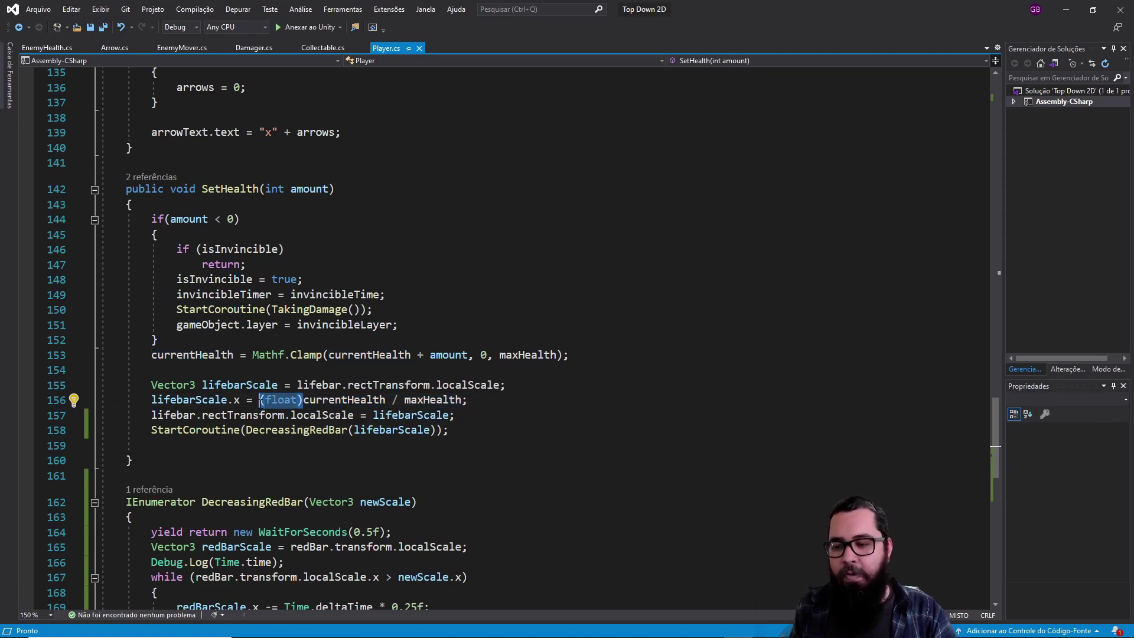
drag(261, 401, 386, 401)
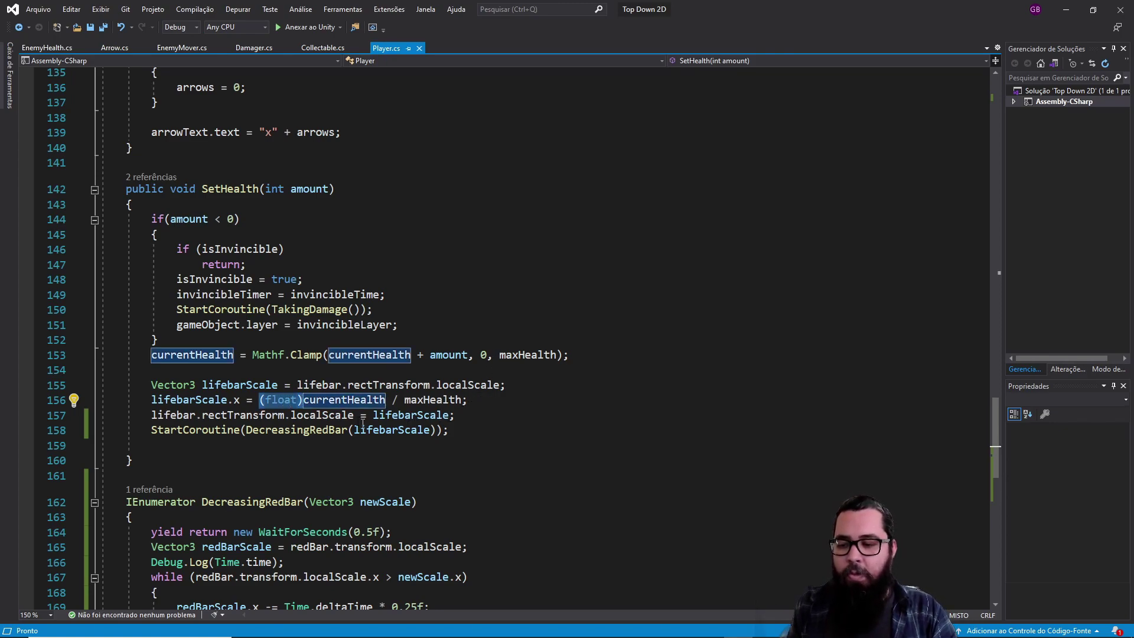
click(195, 415)
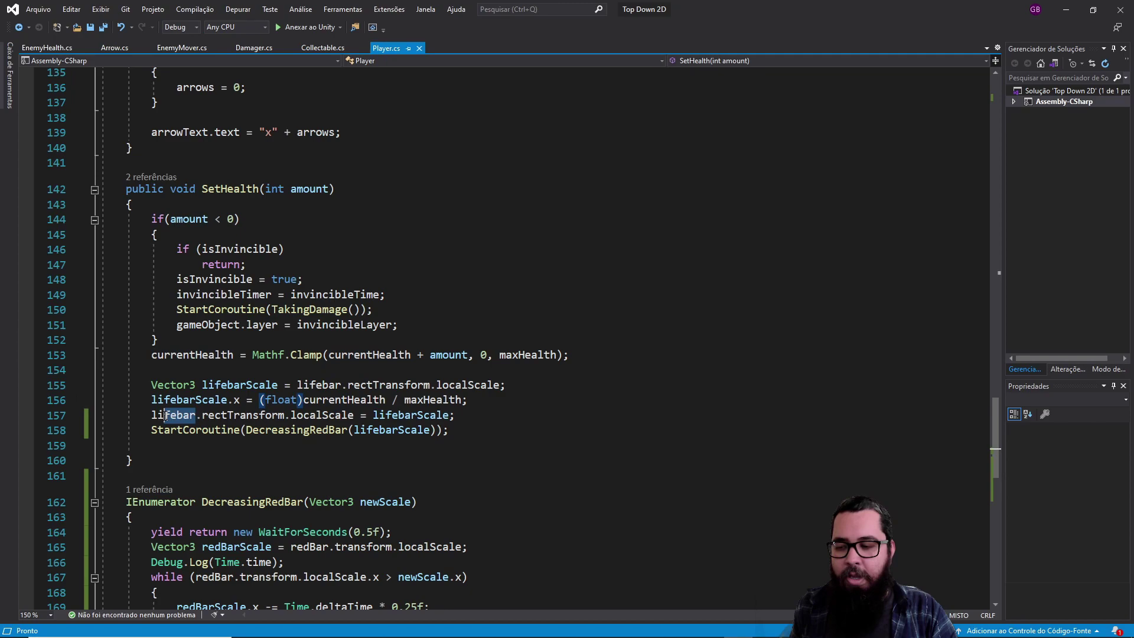
click(354, 416)
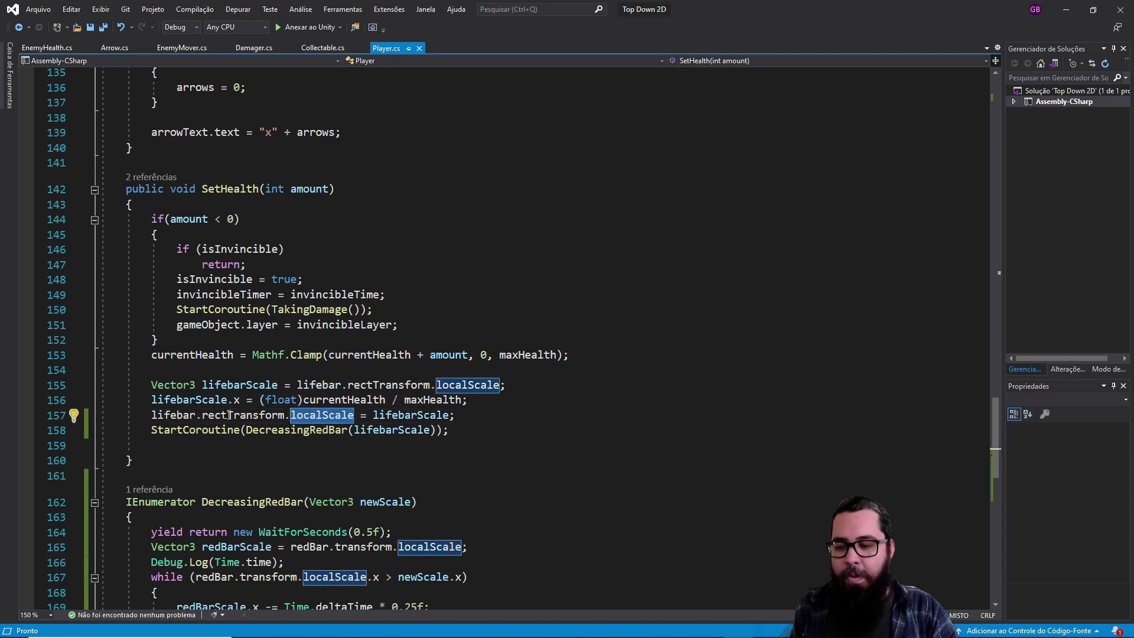
drag(227, 400, 152, 401)
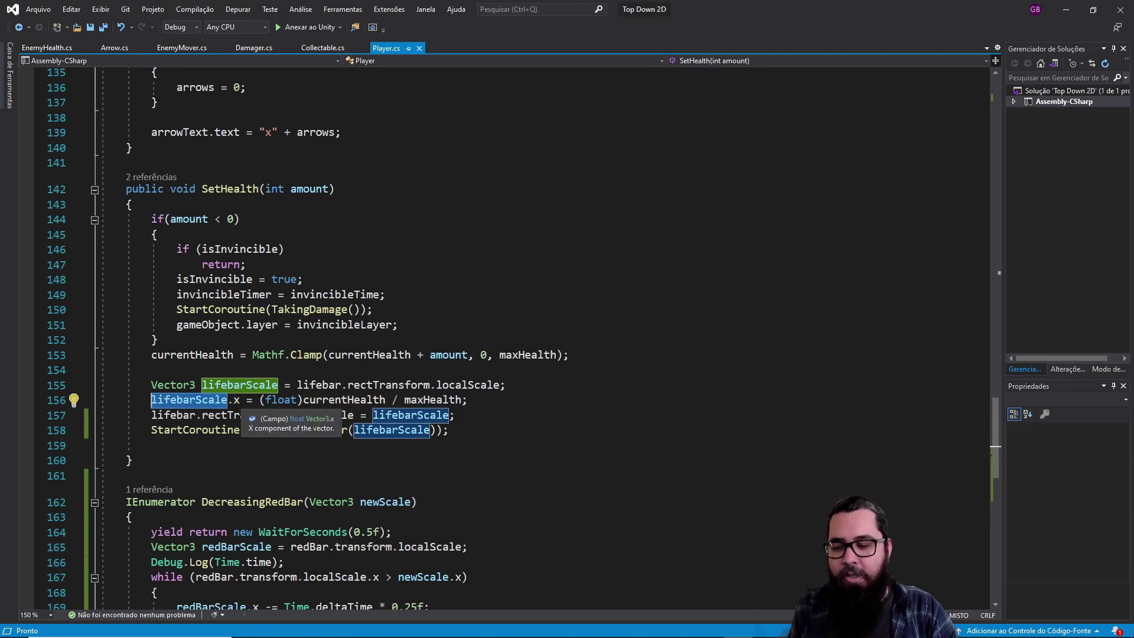
click(229, 400)
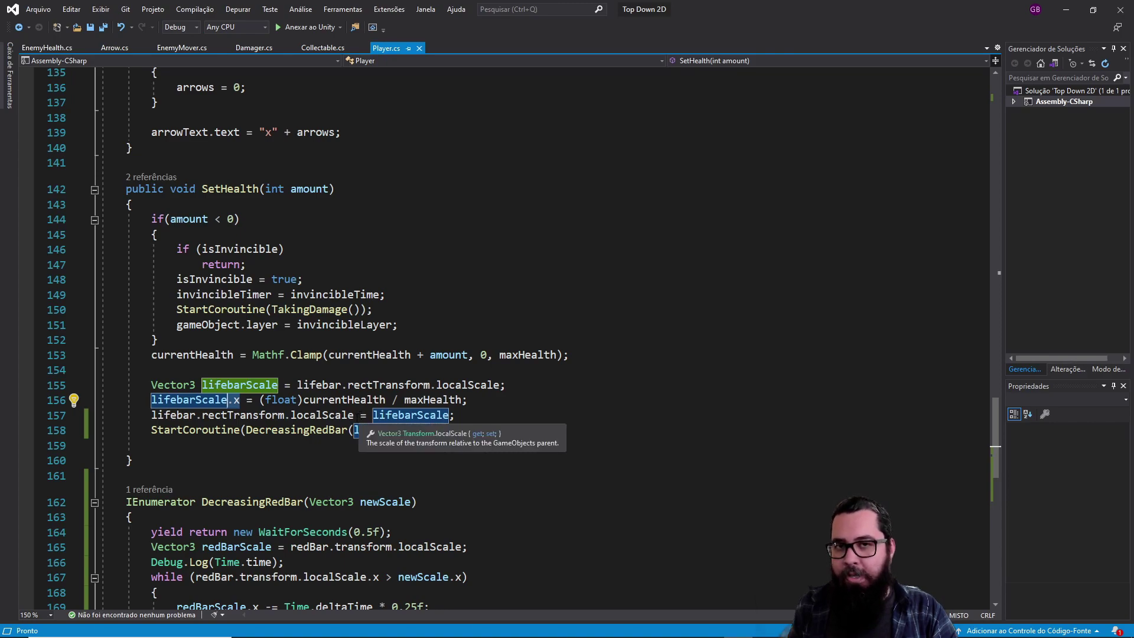
click(437, 400)
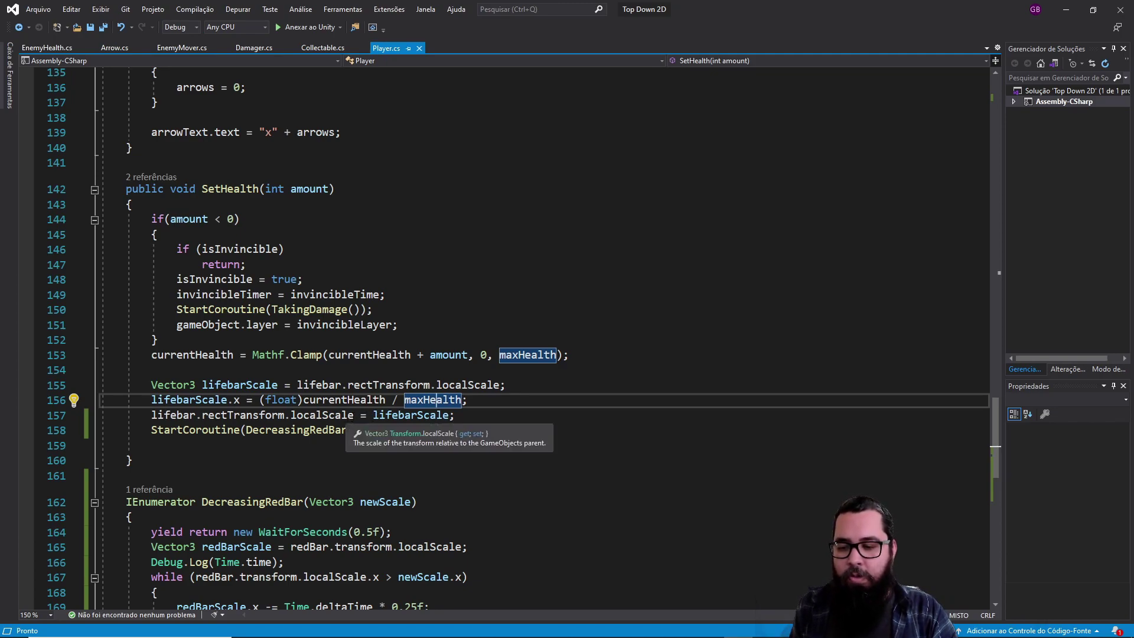
click(322, 415)
Try adding .x to the scale references on line 157, then remove both again.
text(.x)
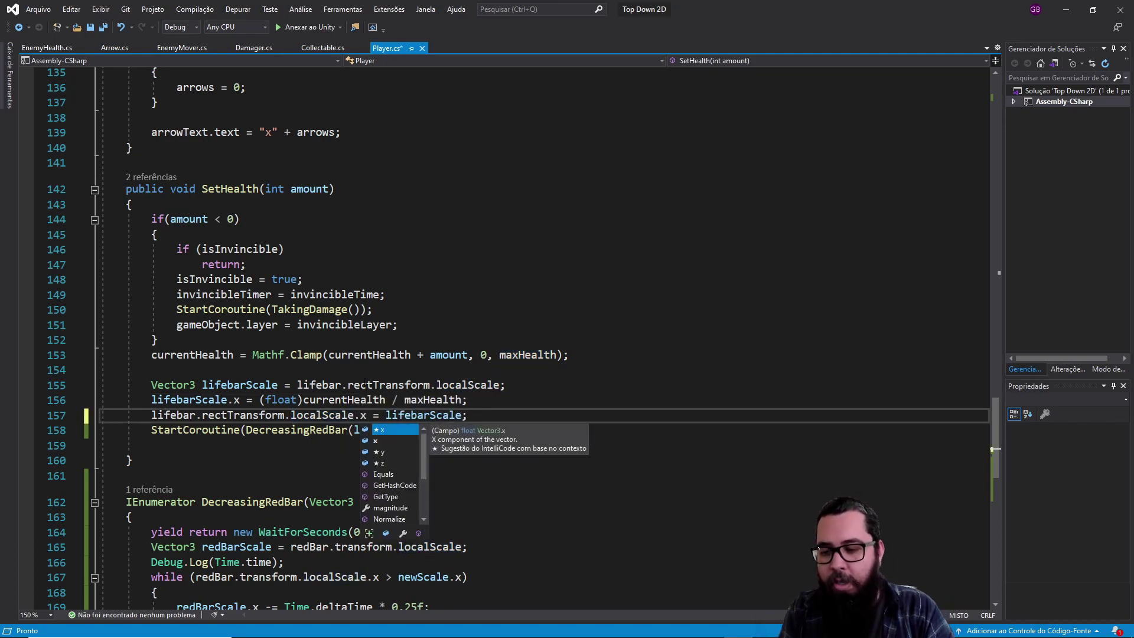
click(584, 325)
drag(463, 416, 388, 415)
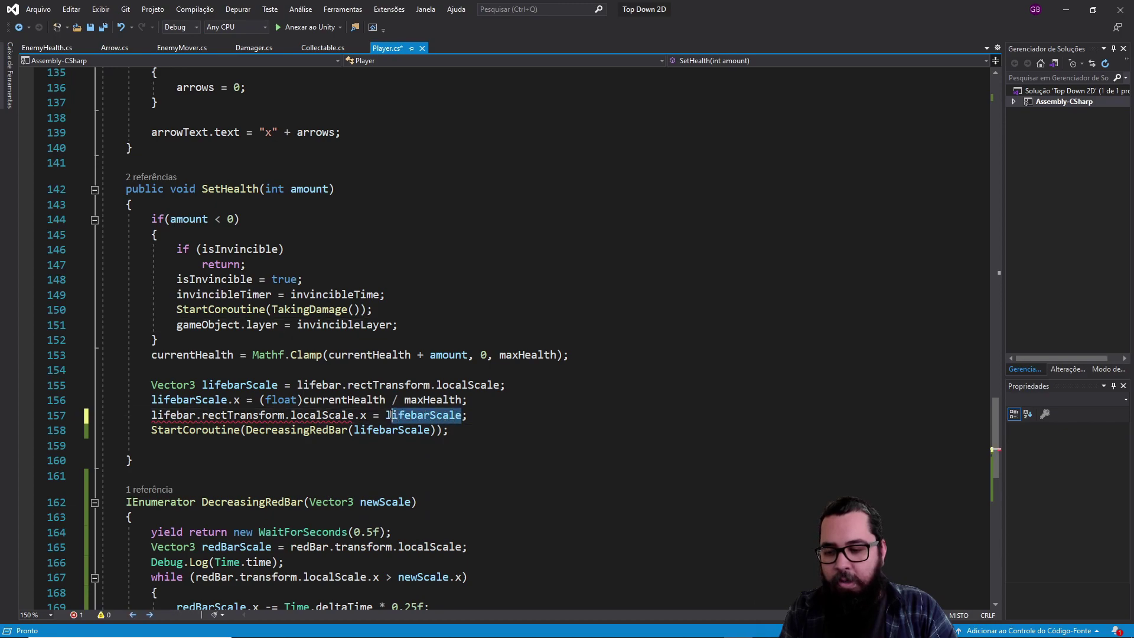
click(462, 415)
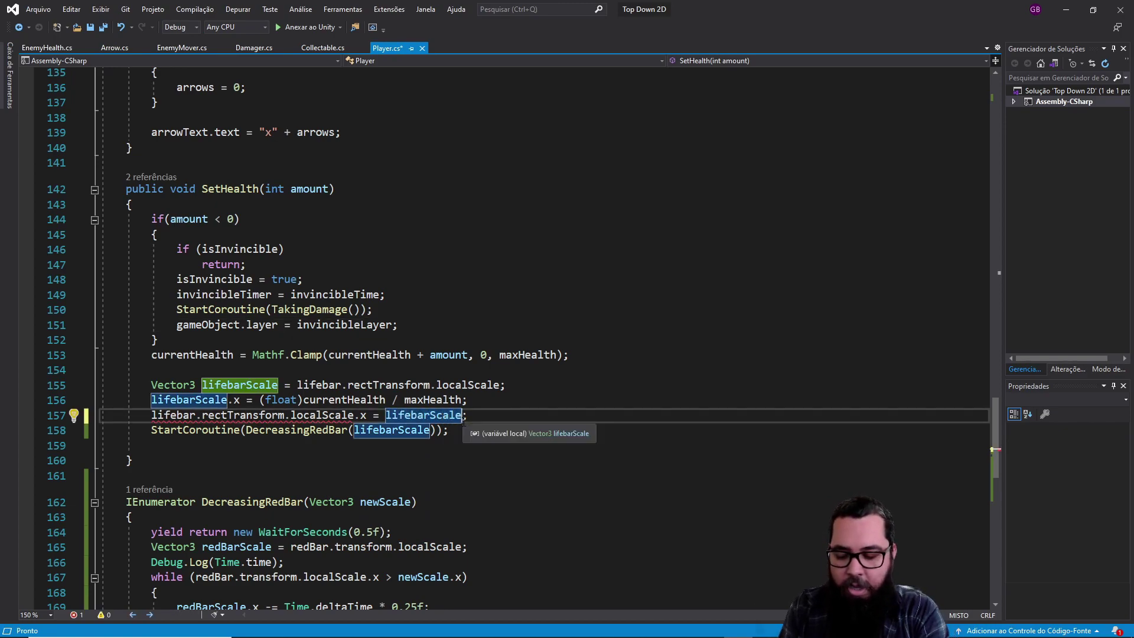
text(.x)
click(532, 409)
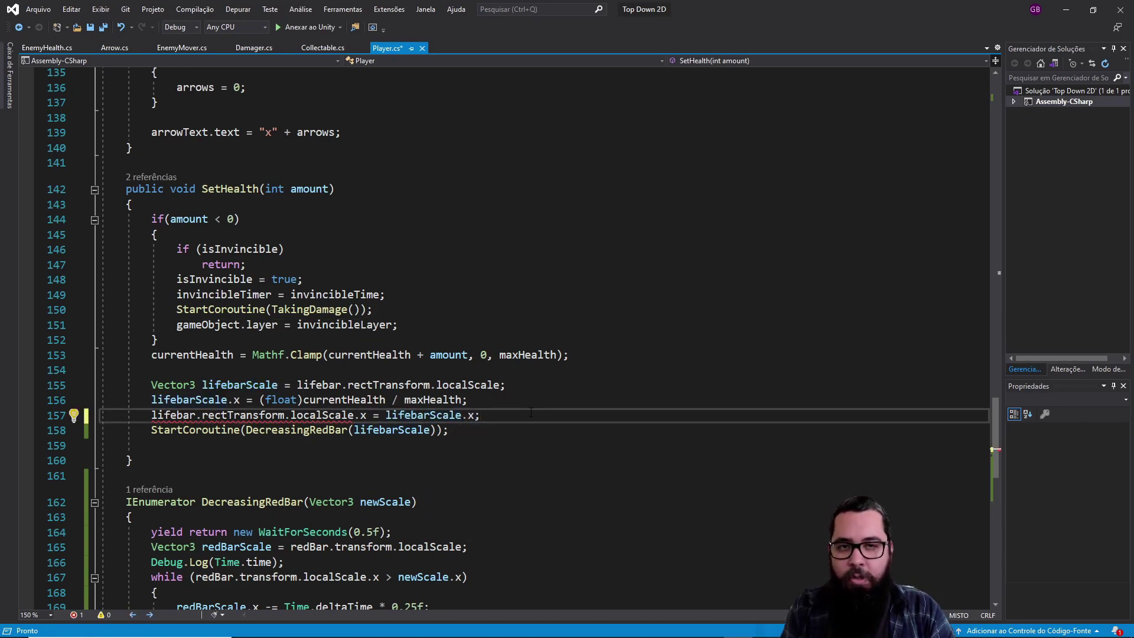
click(355, 415)
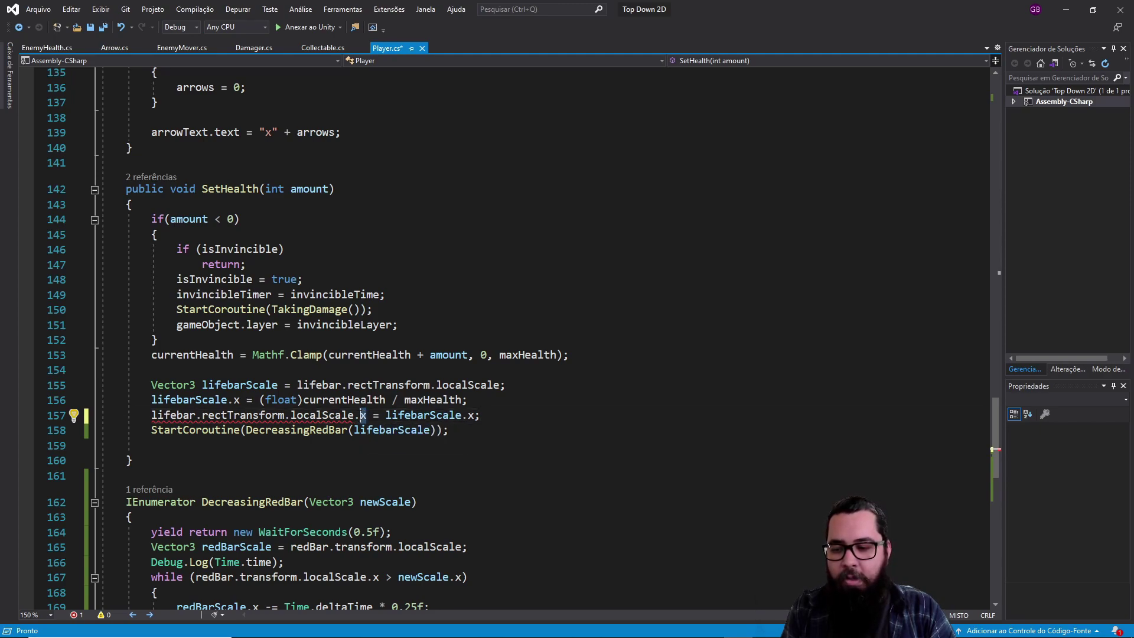
key(Delete)
key(Delete)
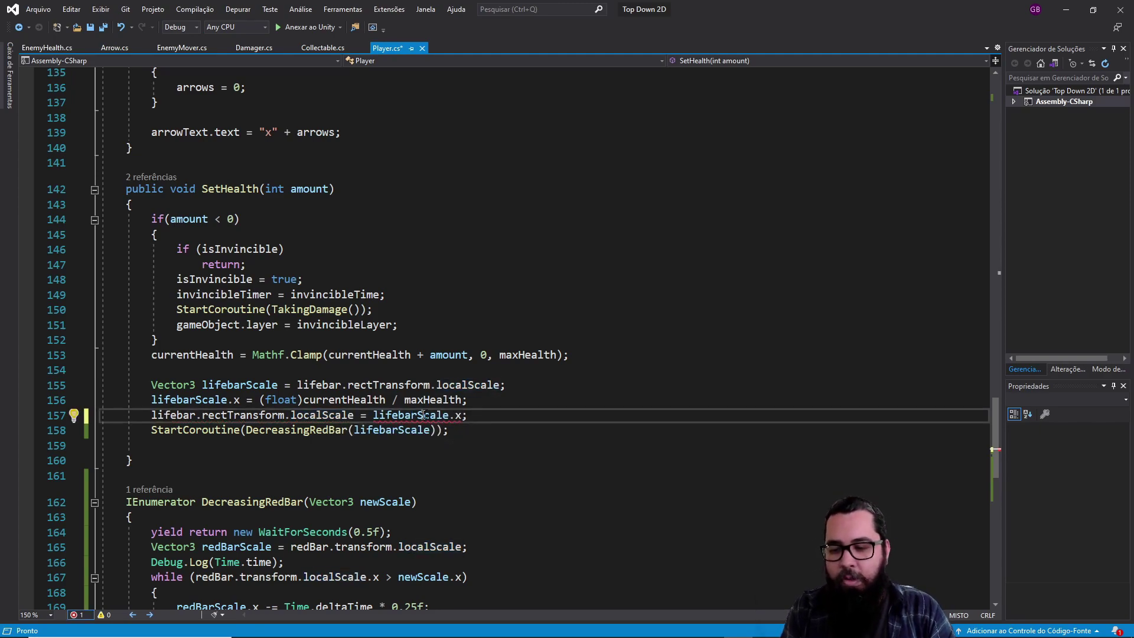
key(BackSpace)
key(Delete)
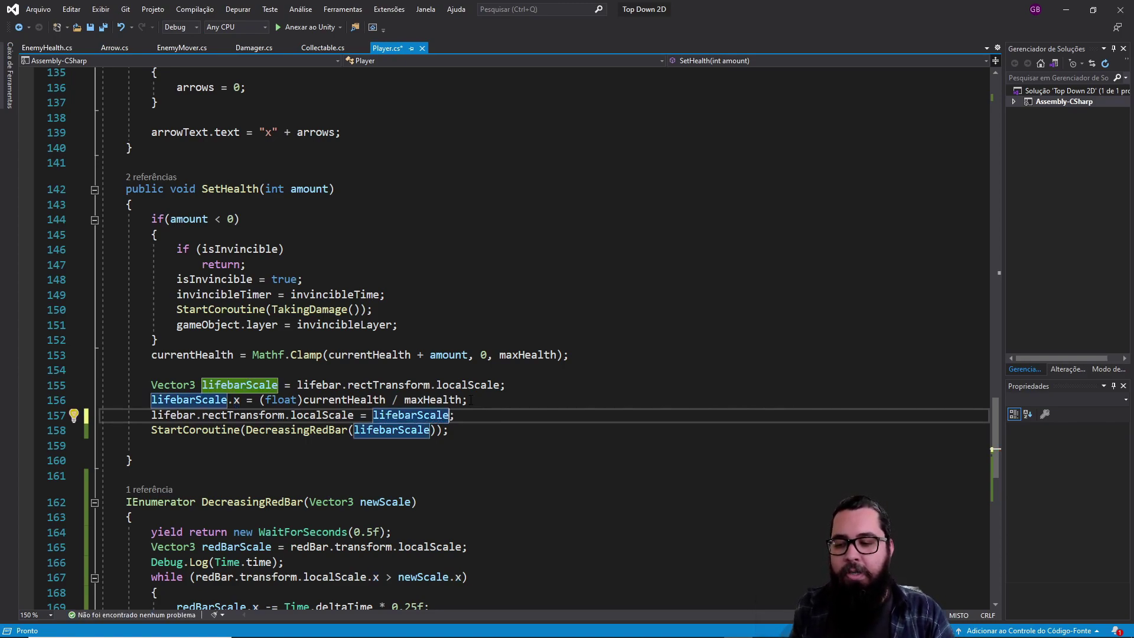
Comment out the StartCoroutine call on line 158, save Player.cs and return to Unity.
click(152, 430)
text(//)
key(ctrl+s)
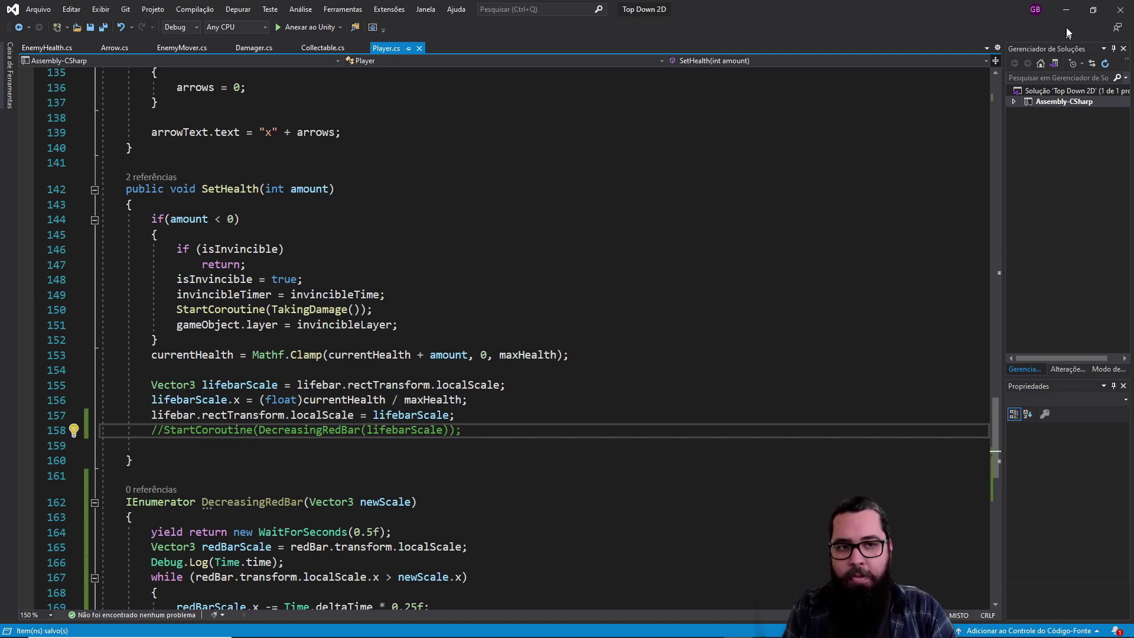
click(1067, 9)
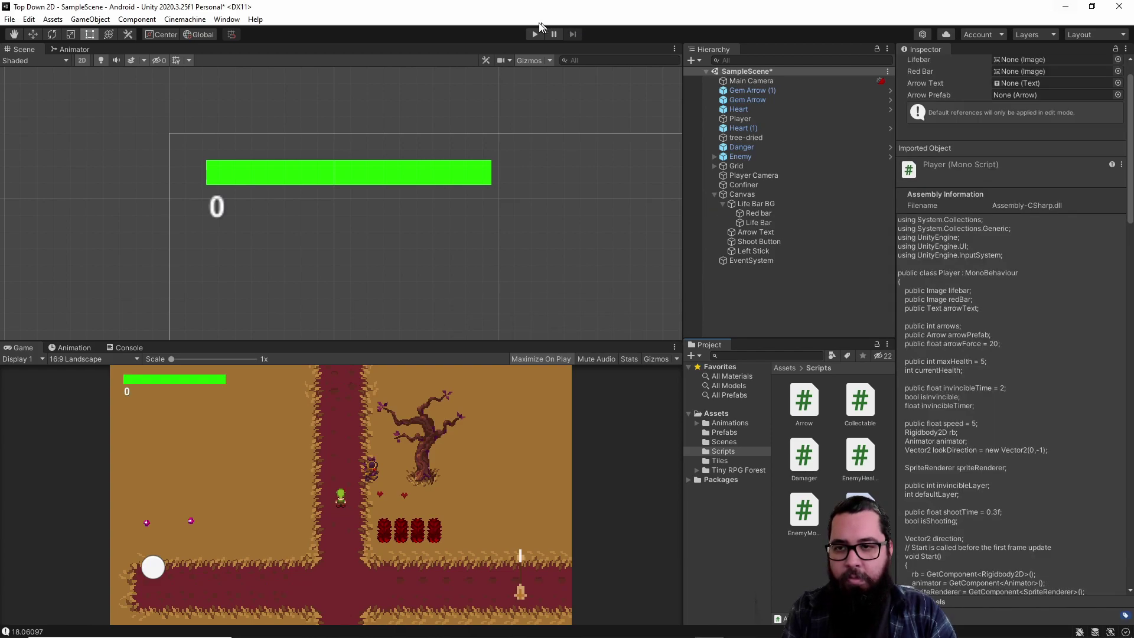
Test-run the game, then assign Life Bar and Red bar to the Player's Lifebar and Red Bar slots.
click(535, 35)
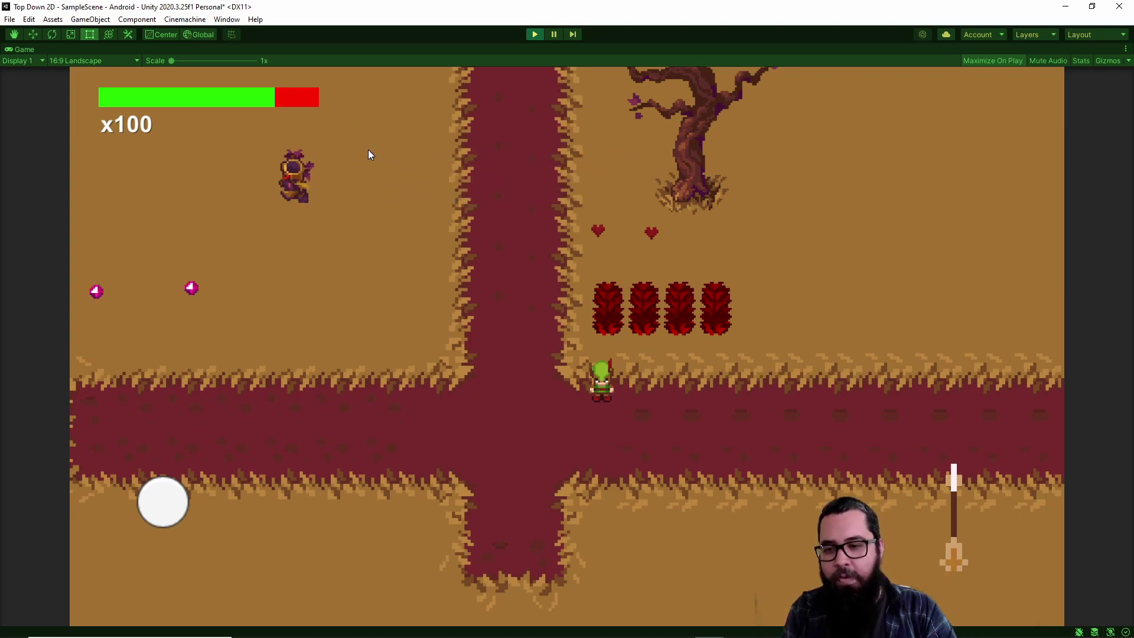
click(535, 34)
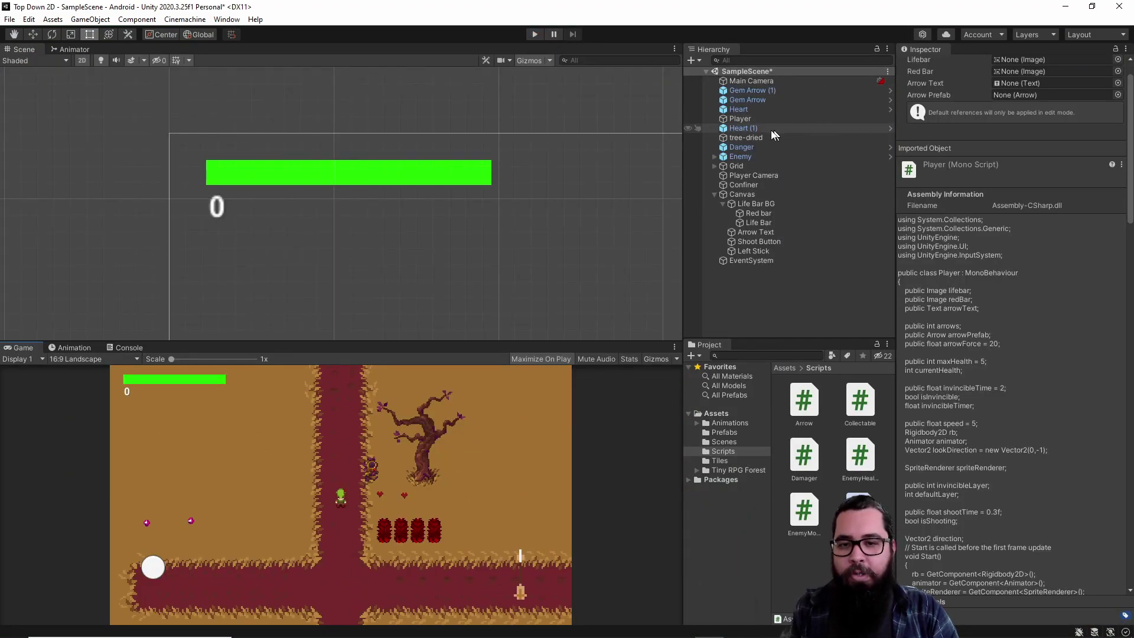
click(768, 119)
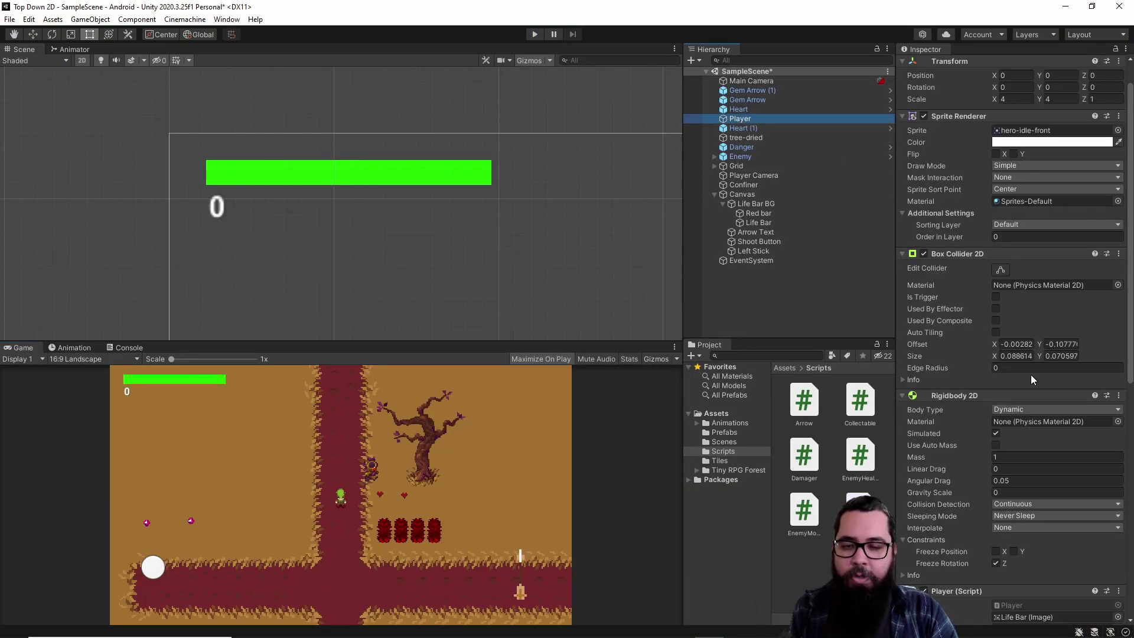
scroll(993, 360, down, 5)
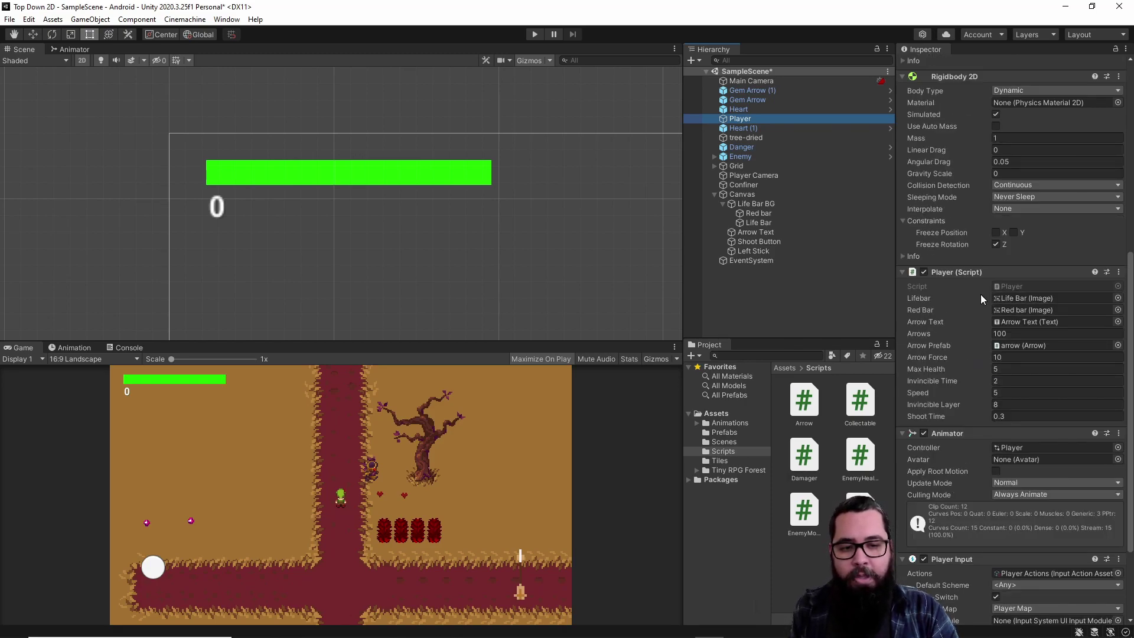
drag(762, 223, 1018, 301)
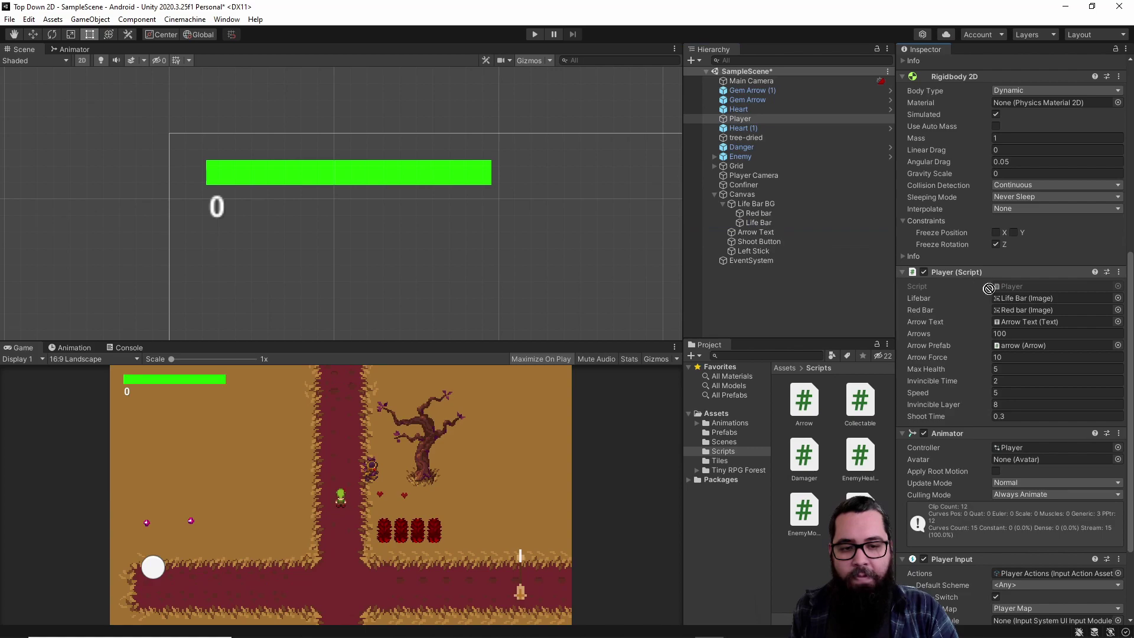
drag(759, 213, 1009, 314)
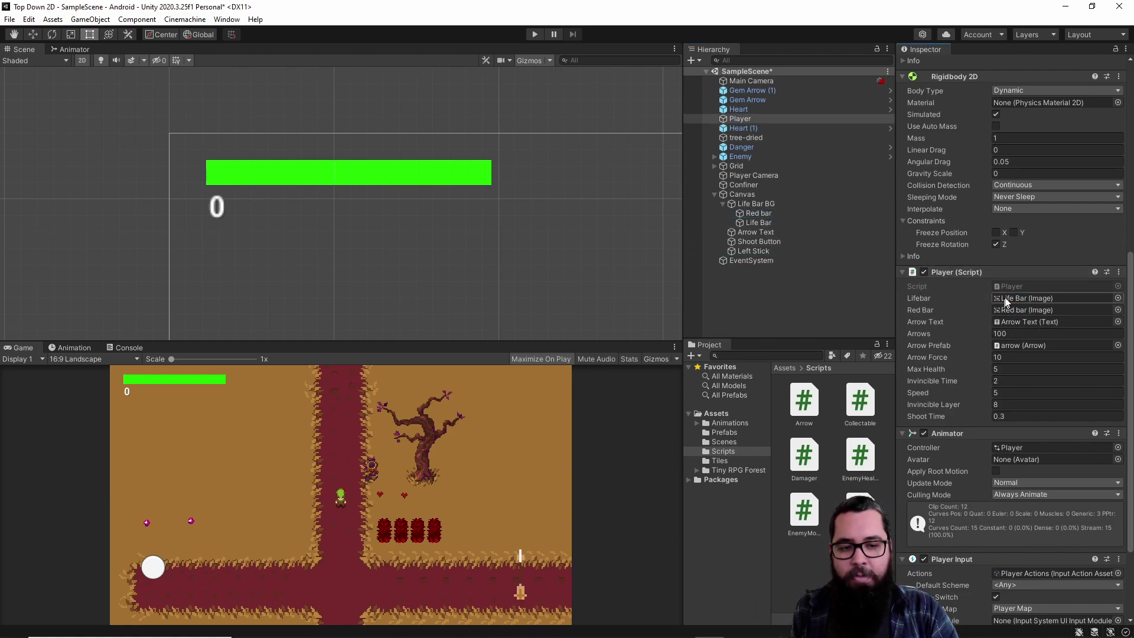
click(1019, 288)
Uncomment the DecreasingRedBar call and review the coroutine's IEnumerator type and 0.5f wait.
key(ctrl+k)
key(ctrl+u)
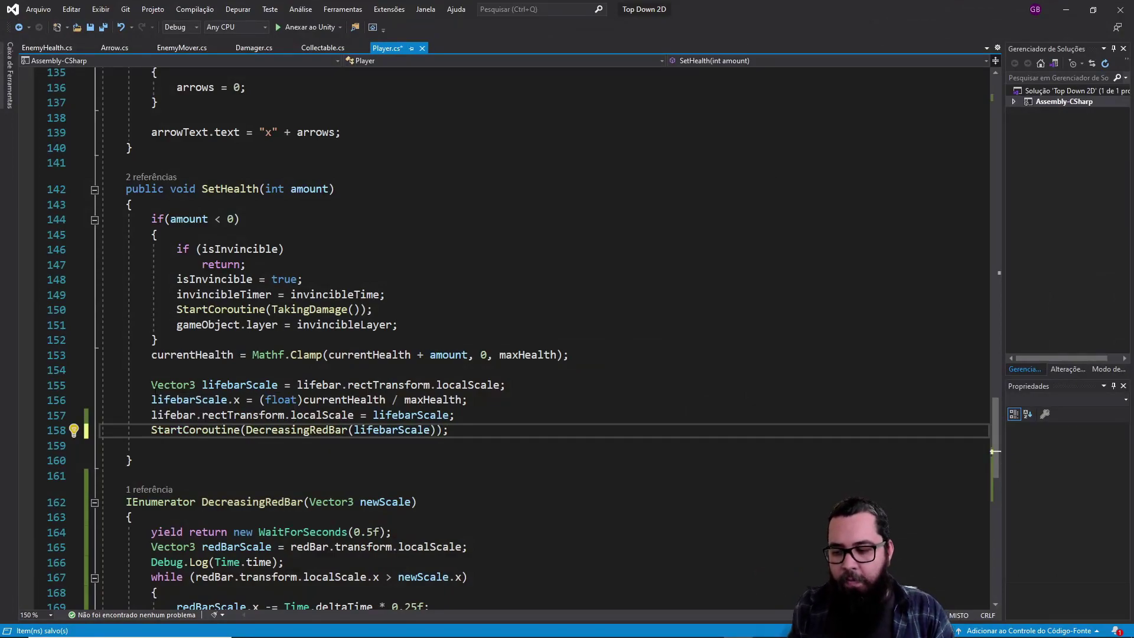
scroll(345, 364, down, 5)
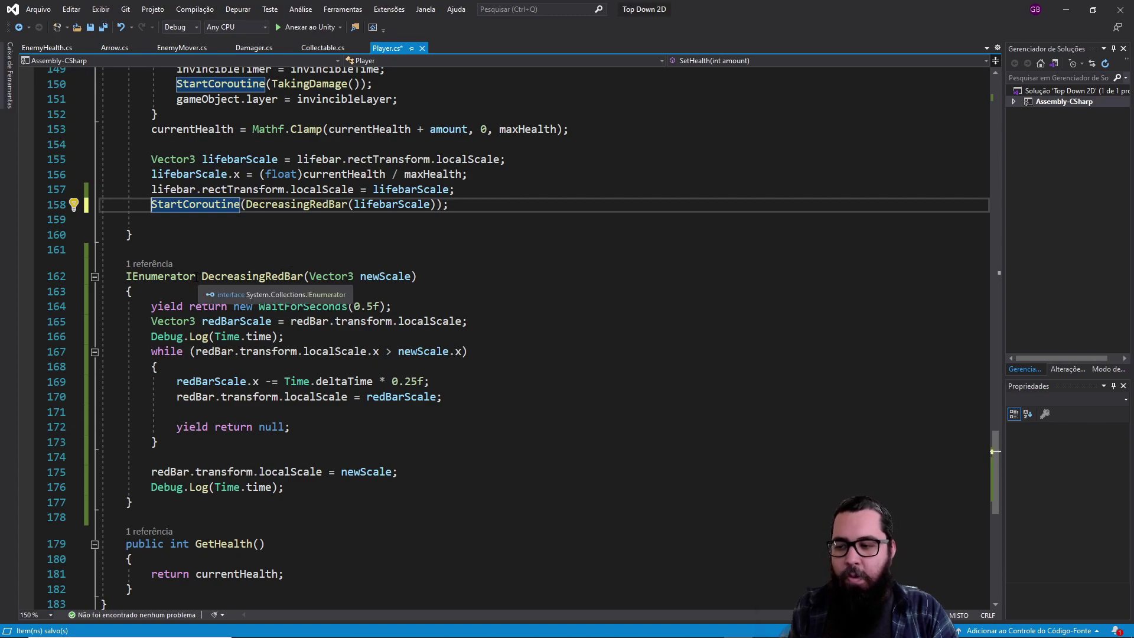
drag(196, 276, 127, 276)
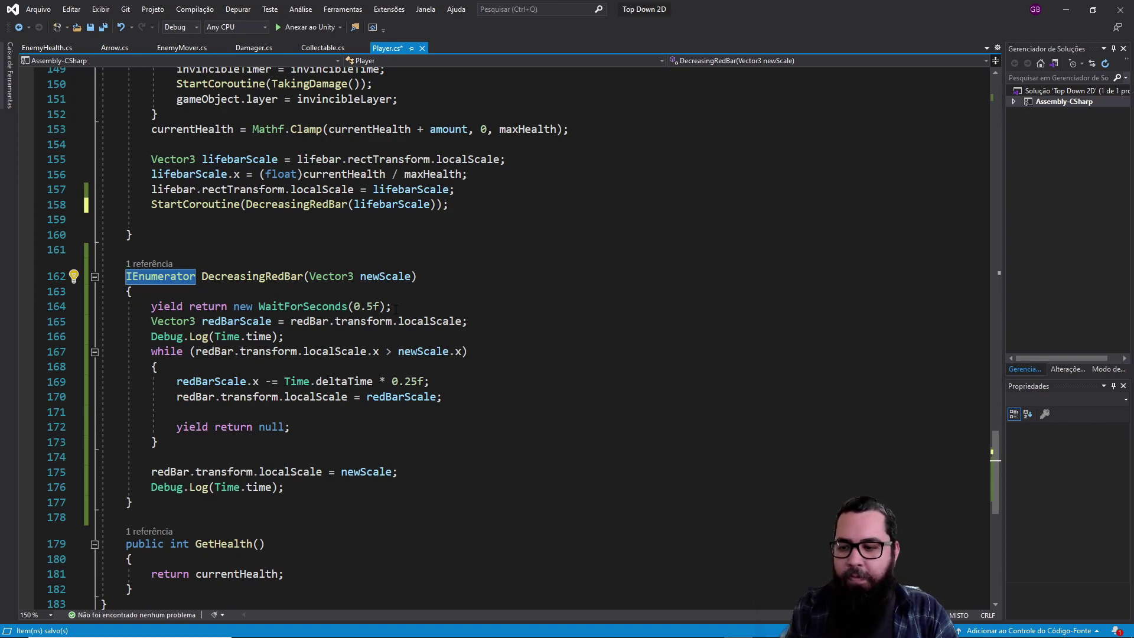
drag(380, 307, 373, 311)
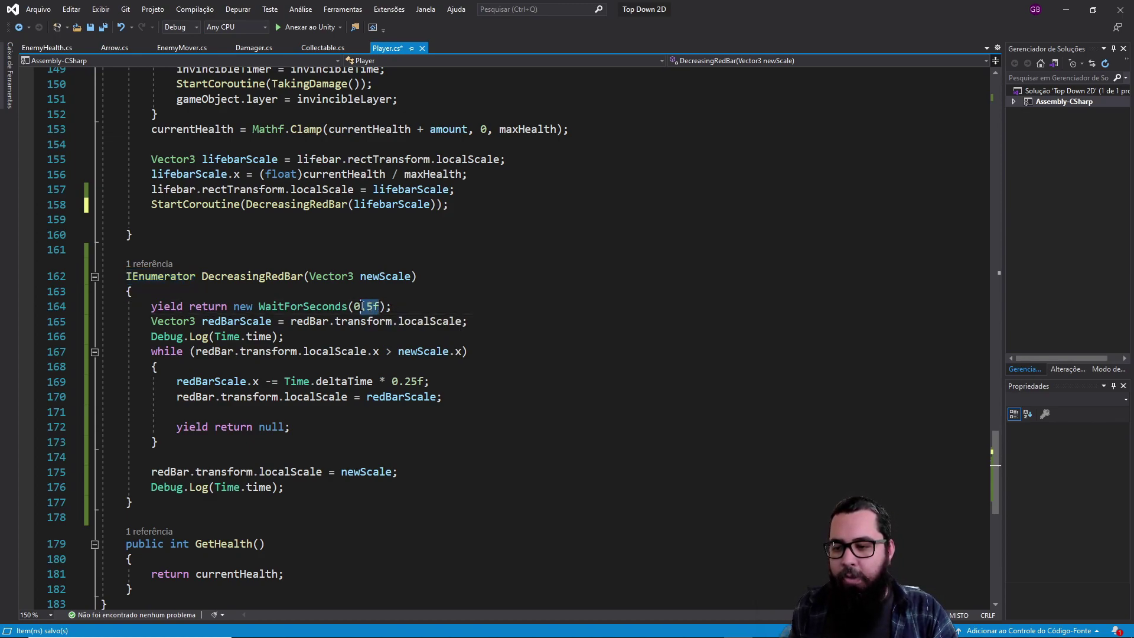
click(373, 312)
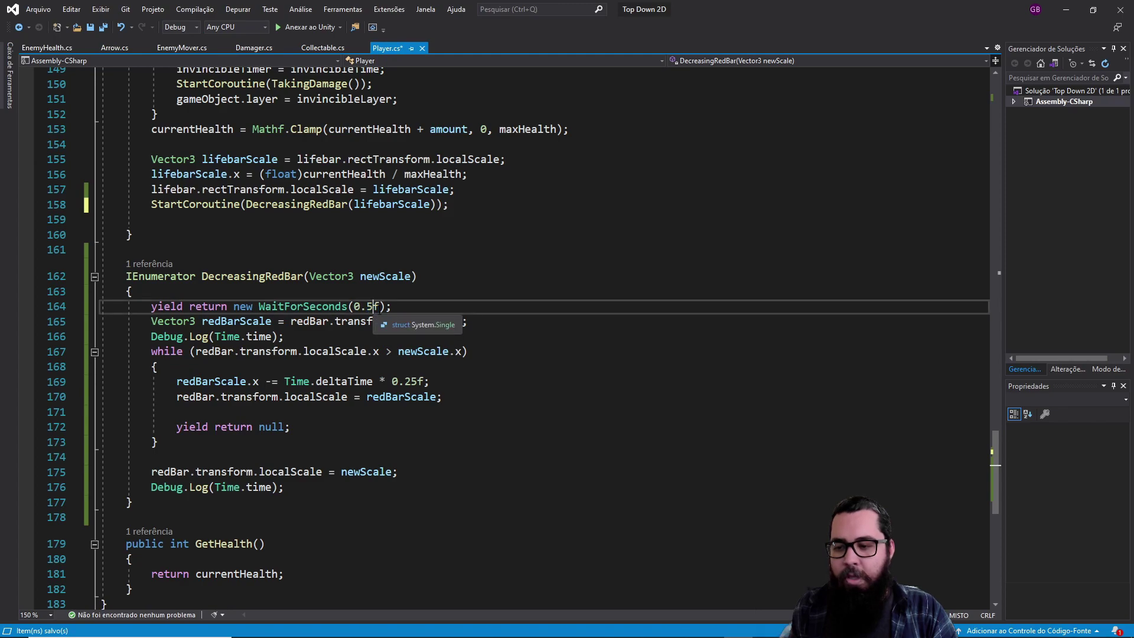
drag(358, 307, 380, 307)
click(392, 306)
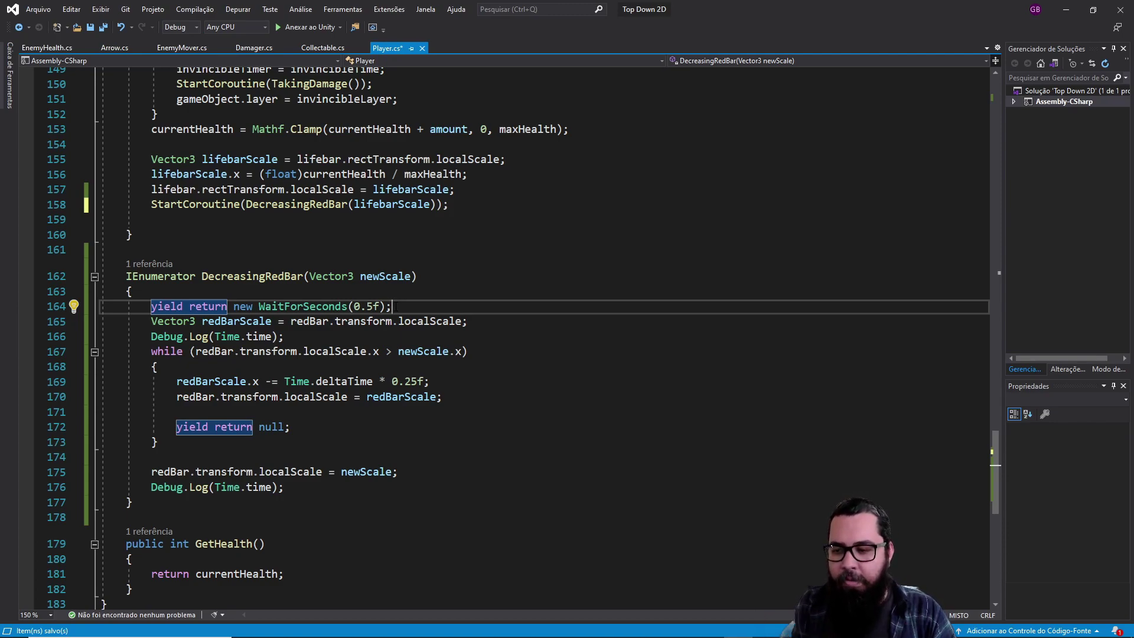
Review the Vector3 newScale parameter and the redBarScale variable holding the red bar's current scale.
click(412, 276)
key(ctrl+shift+Left)
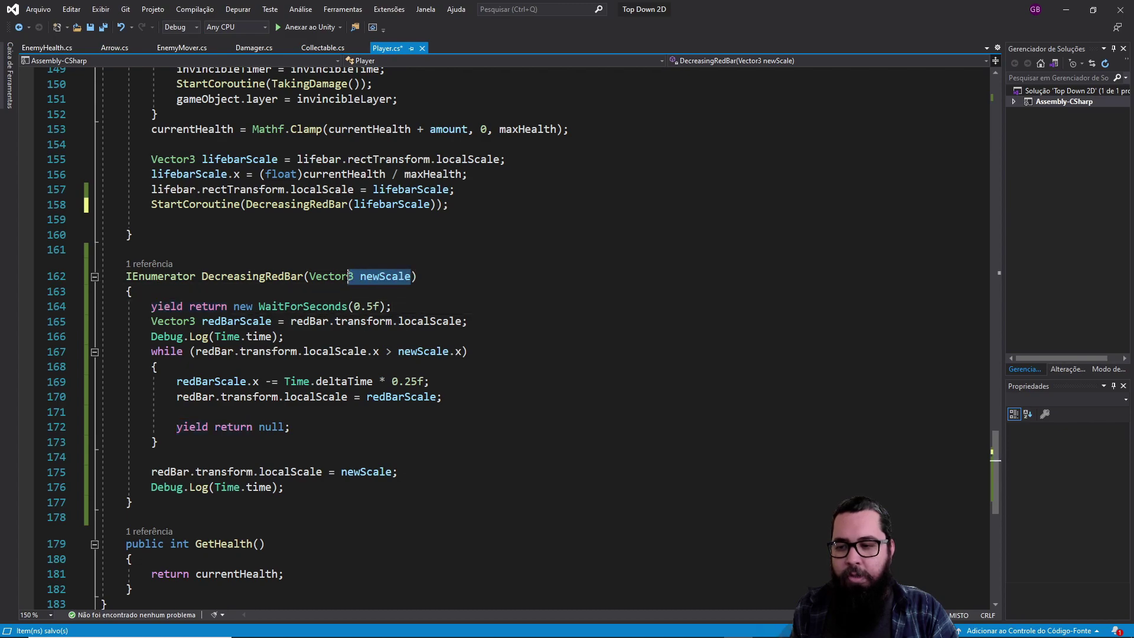
key(ctrl+shift+Left)
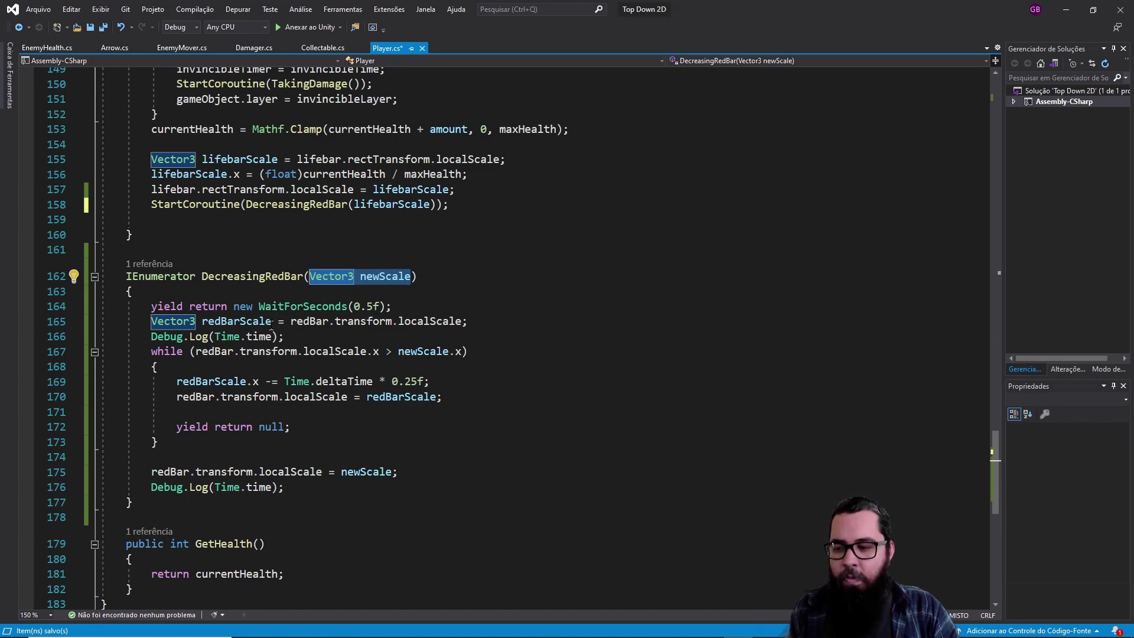
drag(272, 322, 152, 321)
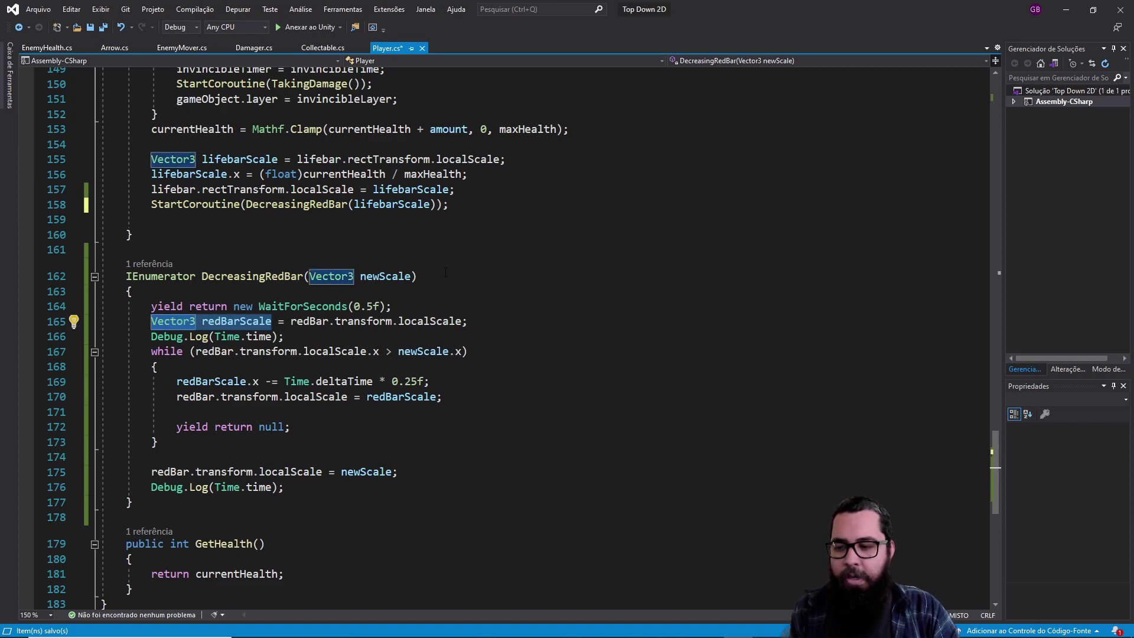
drag(411, 276, 362, 276)
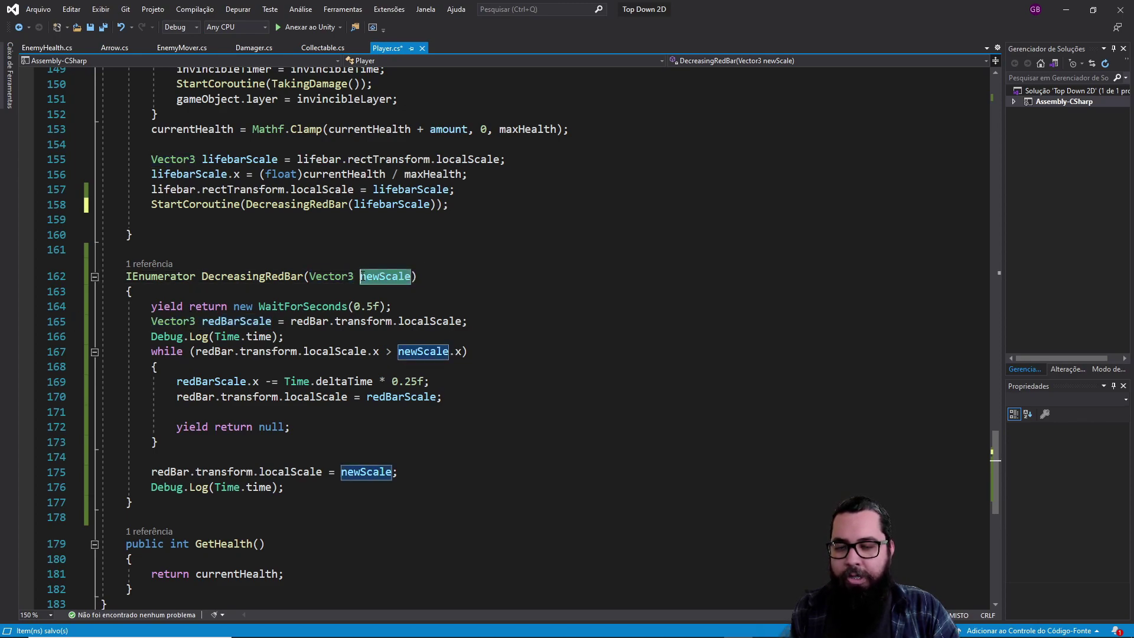
drag(272, 321, 201, 321)
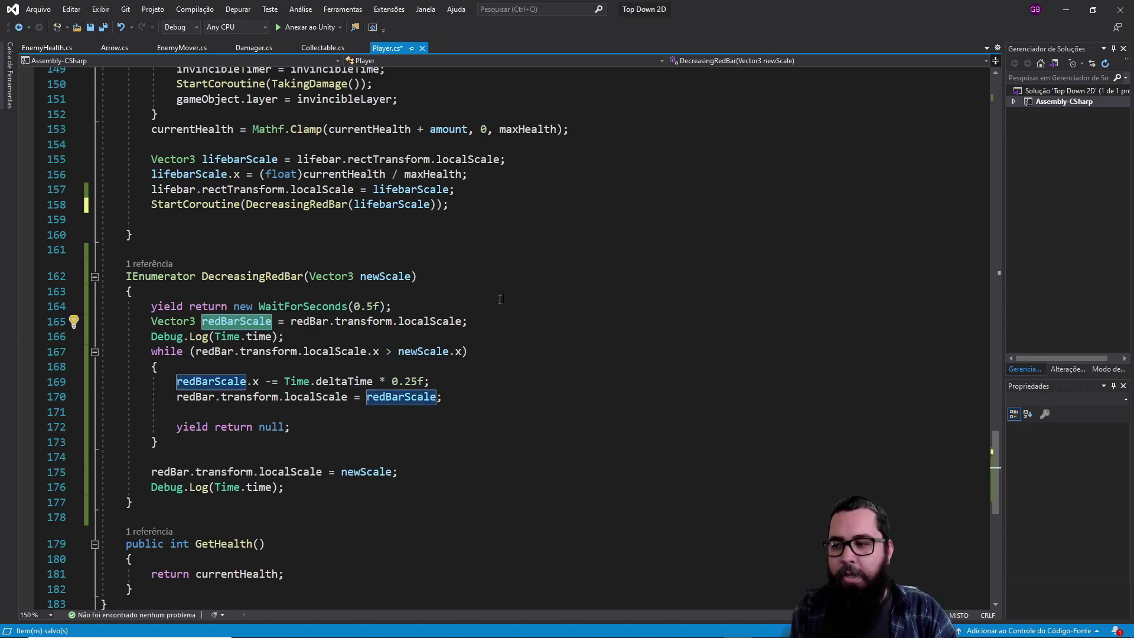
mouse_move(248, 159)
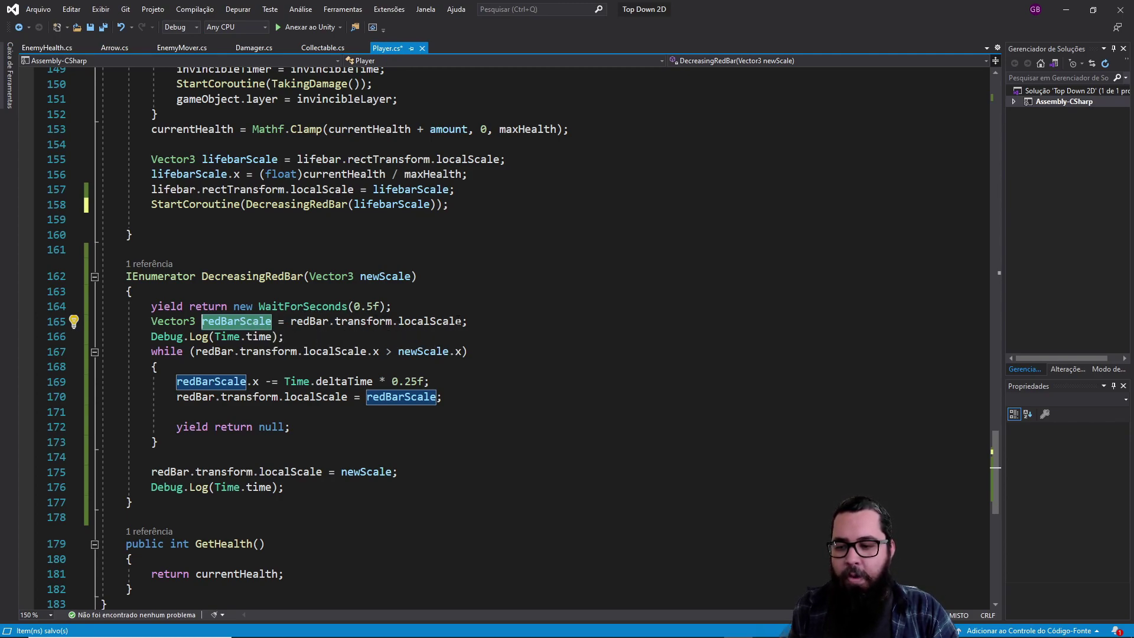
drag(462, 321, 290, 322)
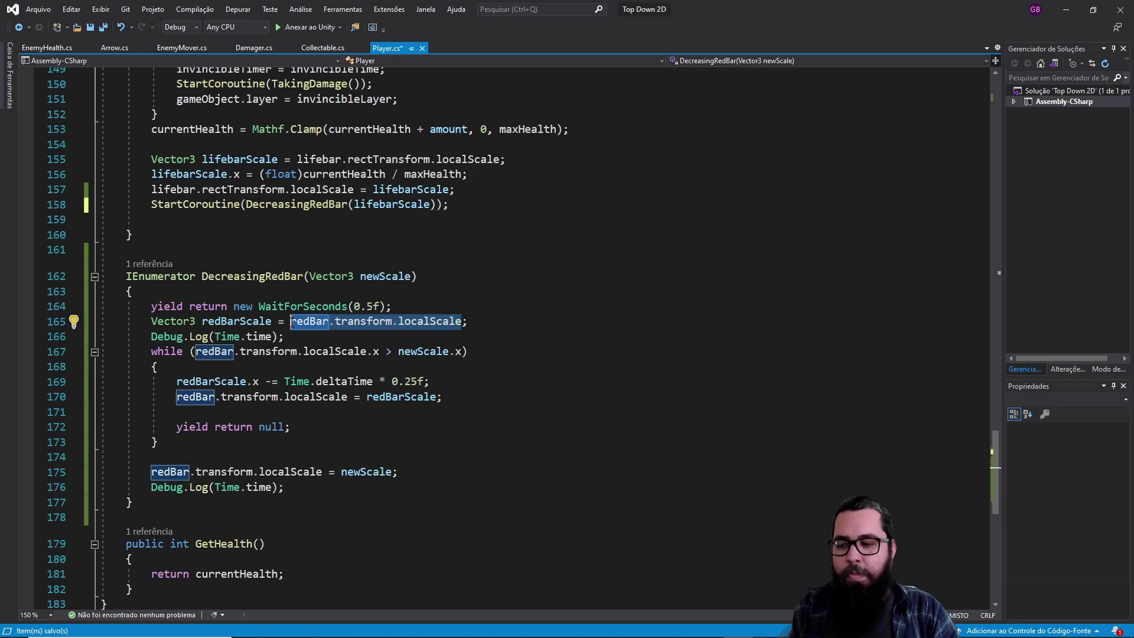
click(529, 307)
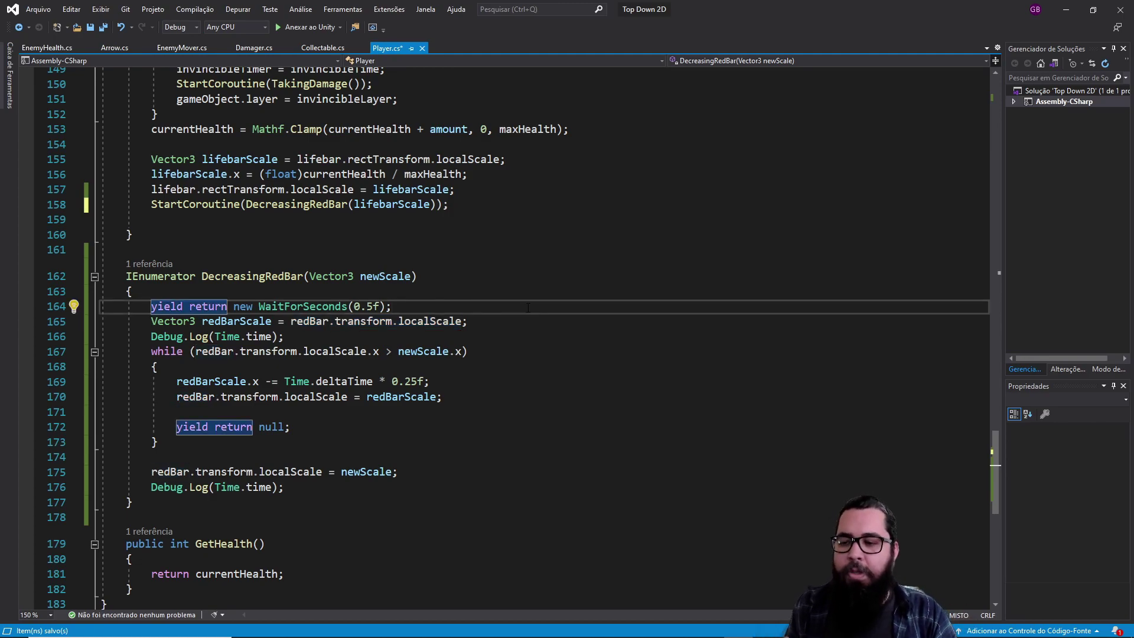
Delete both Debug.Log(Time.time) lines from DecreasingRedBar, leaving the while loop intact.
drag(284, 337, 151, 337)
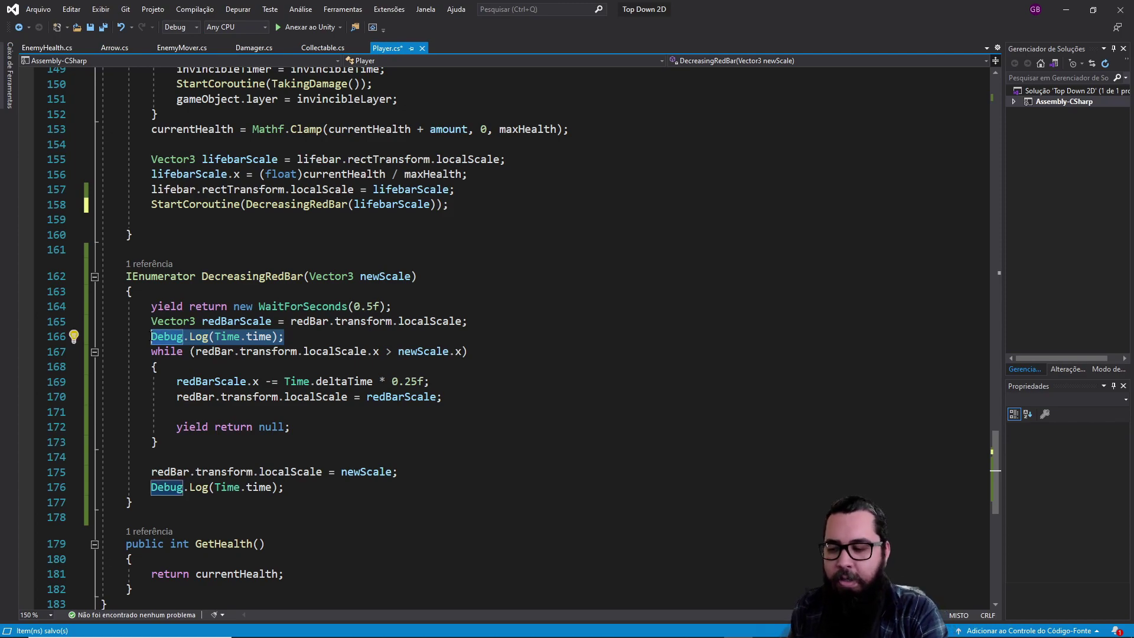
key(Delete)
click(407, 381)
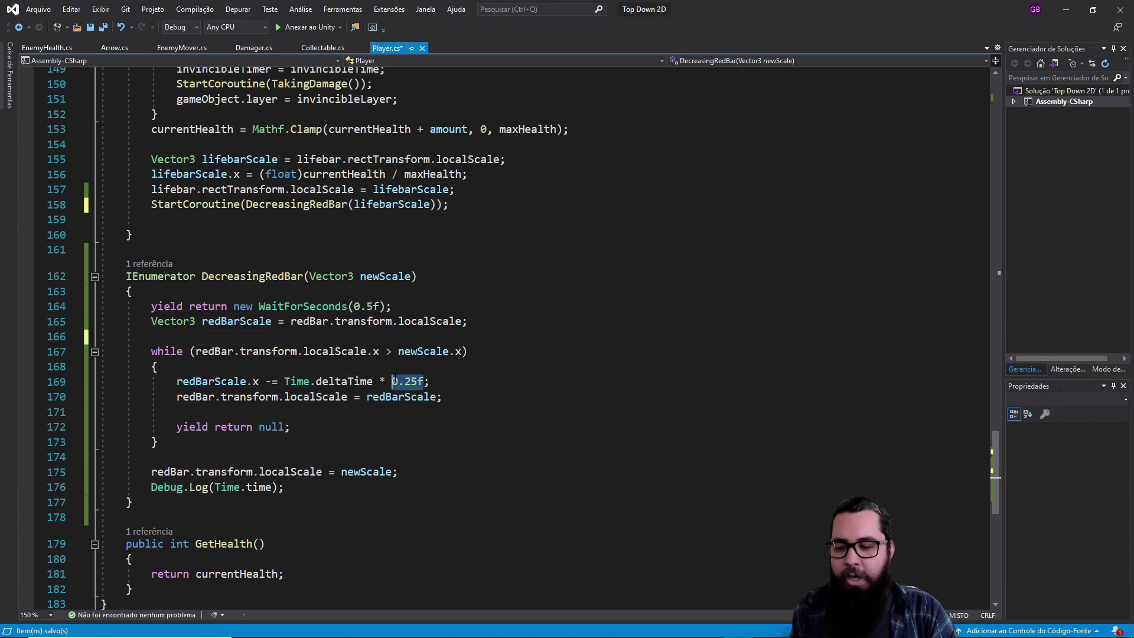
key(Up)
drag(290, 487, 149, 487)
key(Delete)
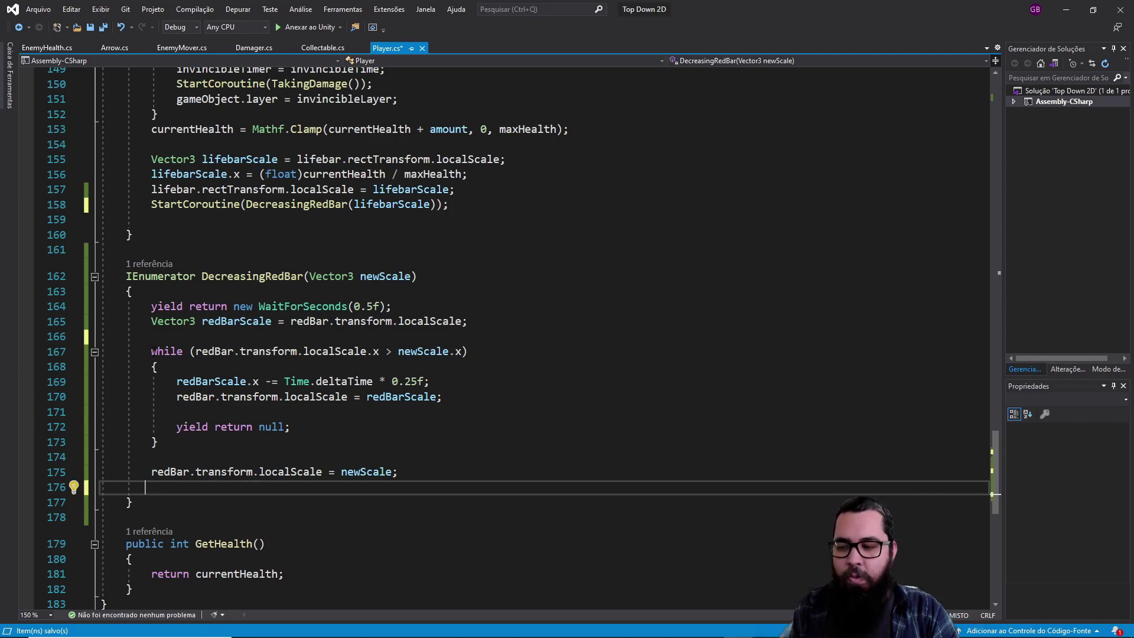
drag(151, 351, 188, 440)
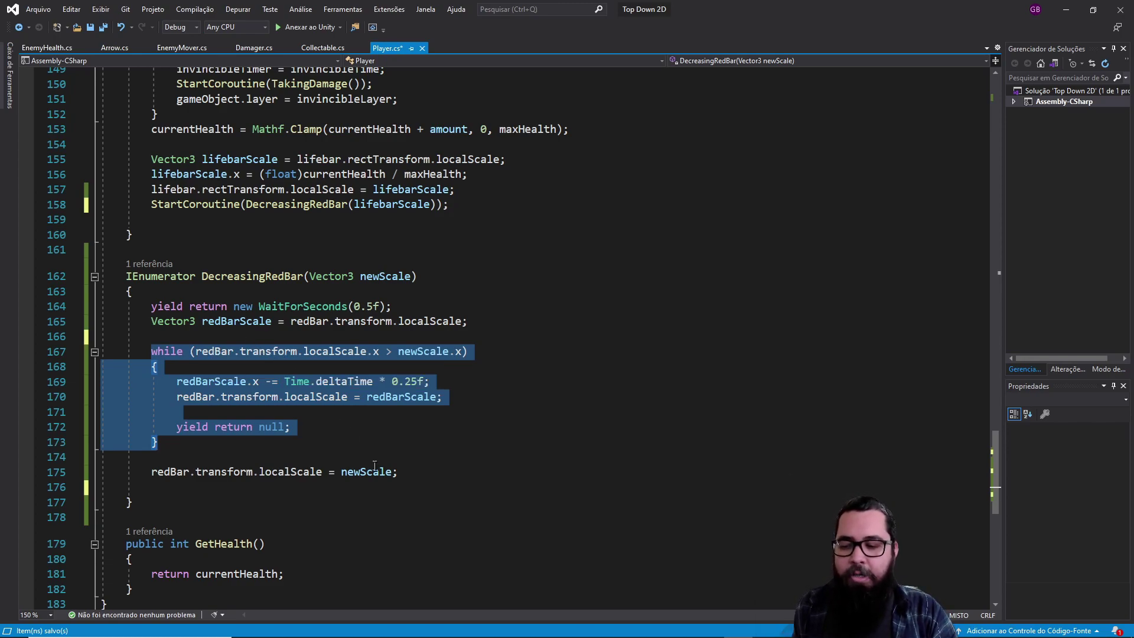
drag(405, 479, 152, 472)
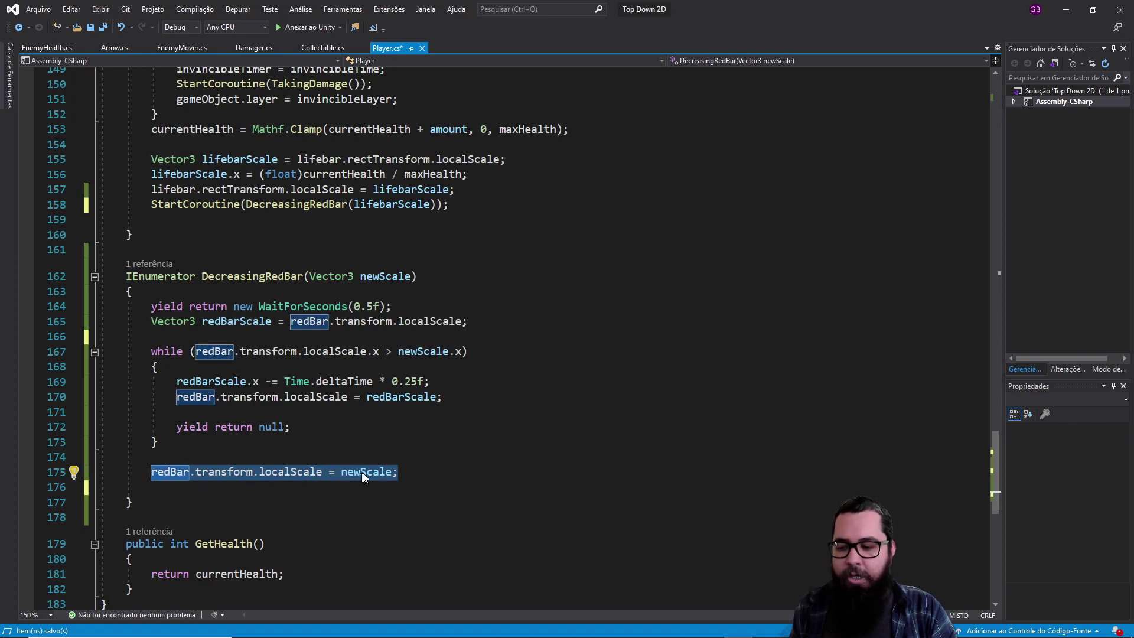
drag(412, 276, 360, 276)
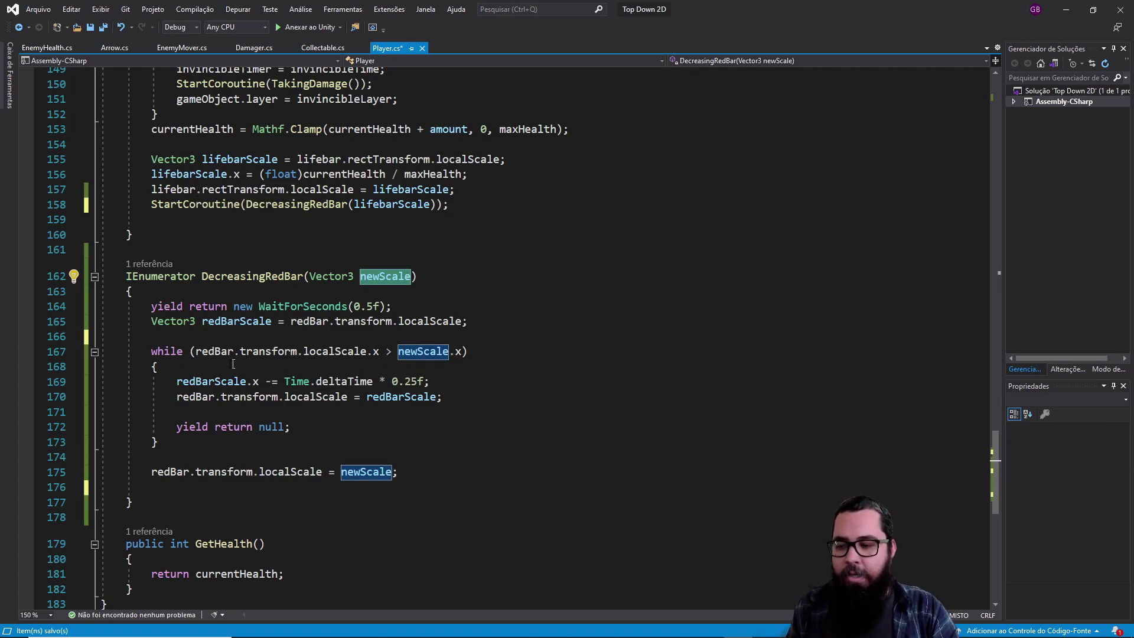
drag(196, 352, 379, 352)
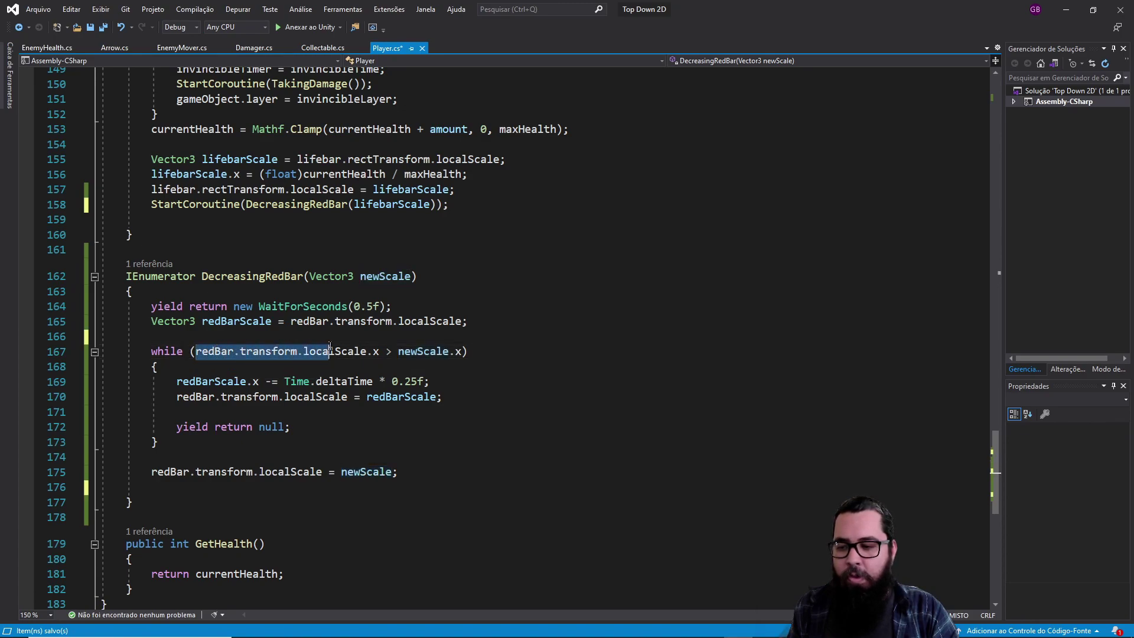
click(384, 341)
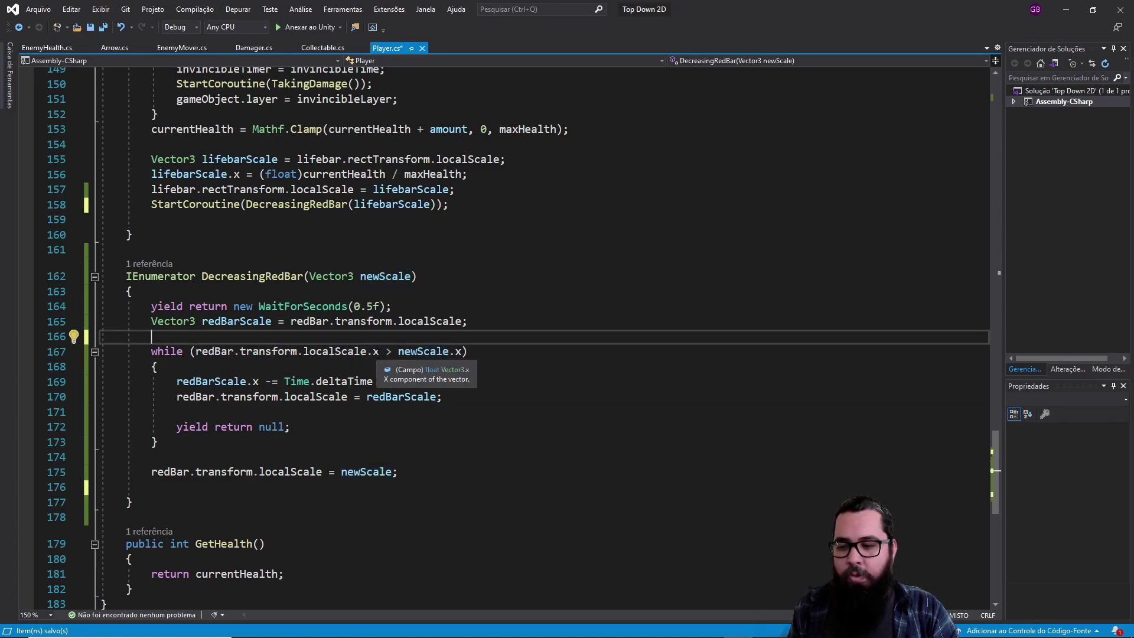
click(231, 351)
double_click(231, 351)
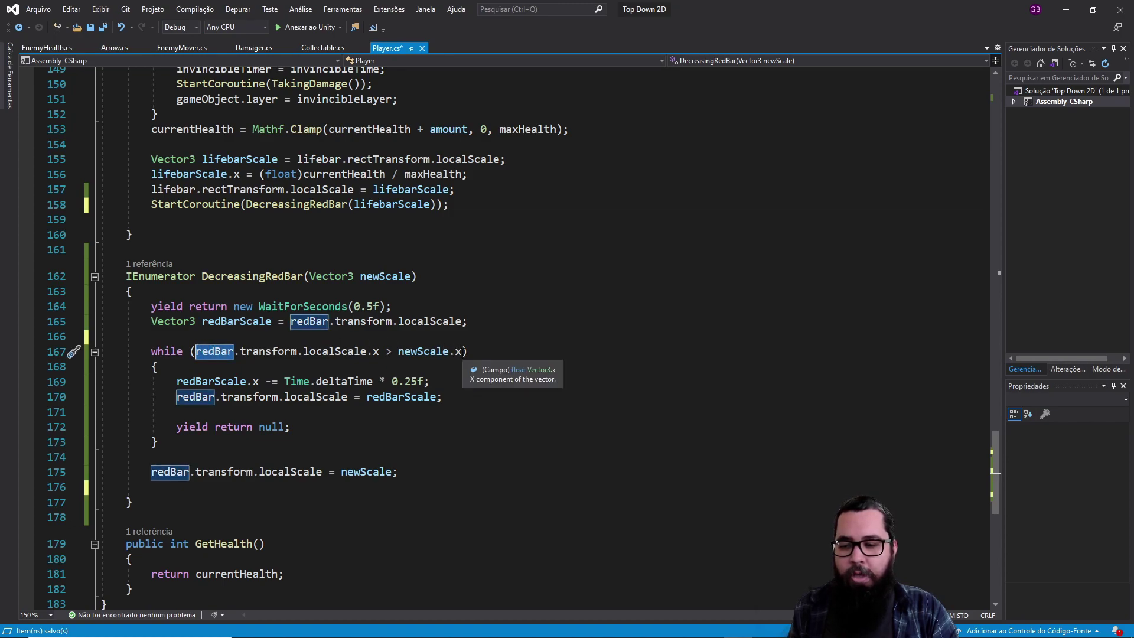
drag(449, 352, 399, 352)
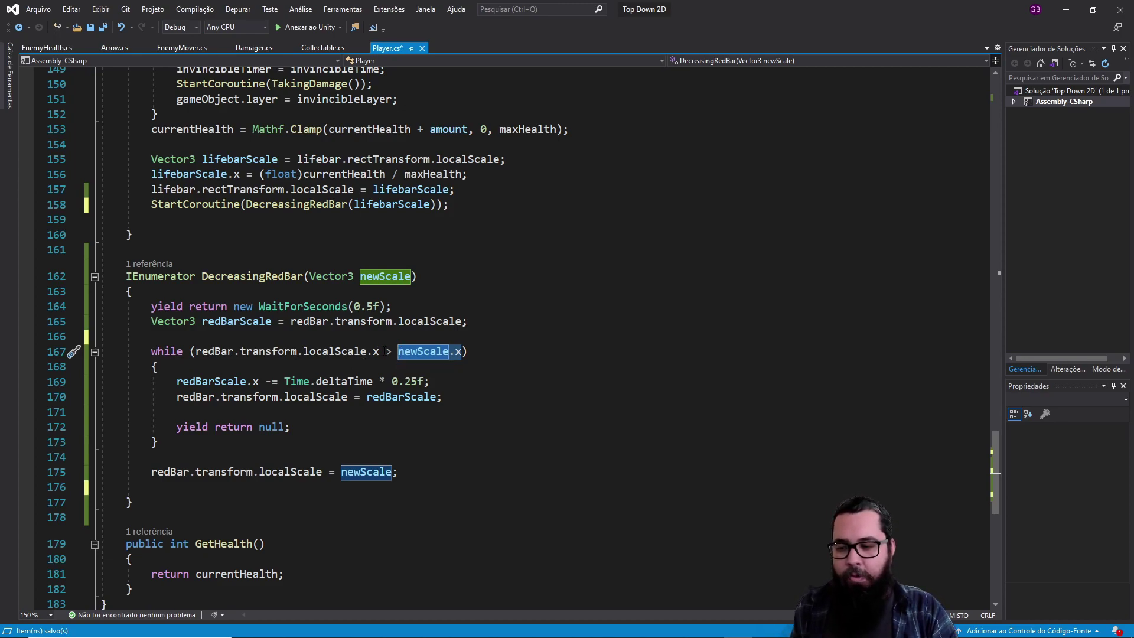
drag(383, 351, 322, 342)
click(463, 351)
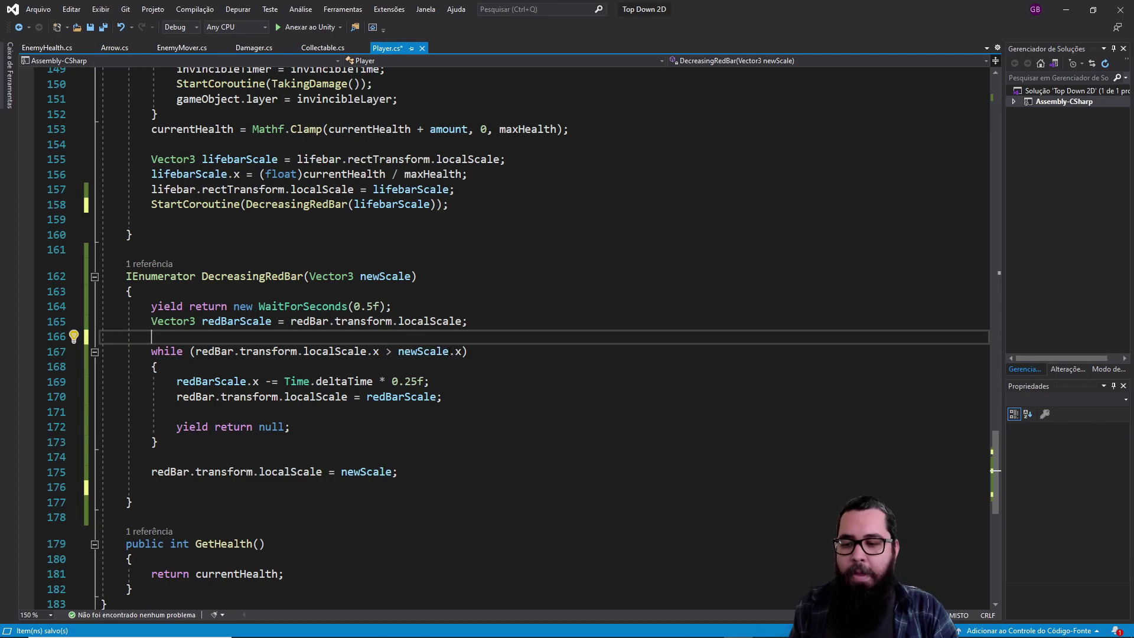
drag(463, 351, 399, 352)
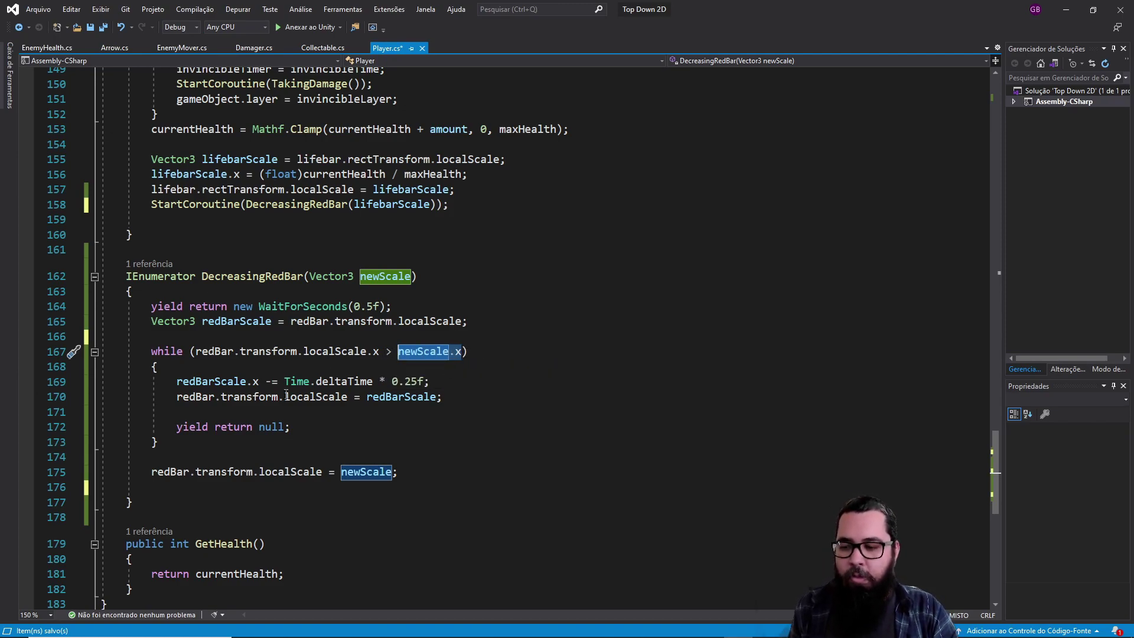
click(254, 351)
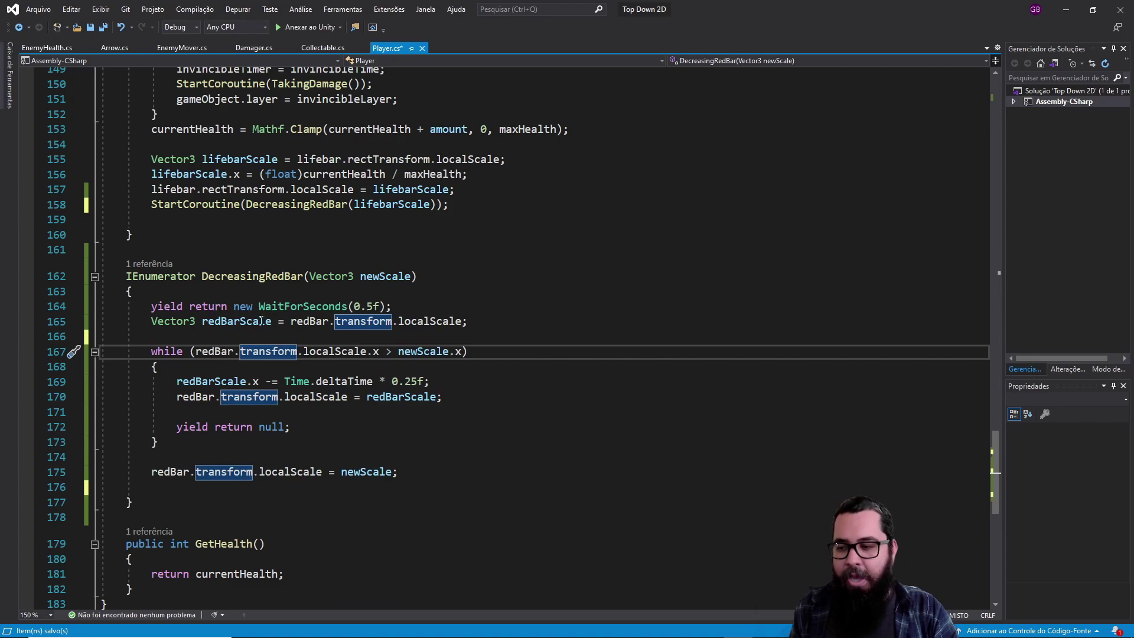
click(271, 322)
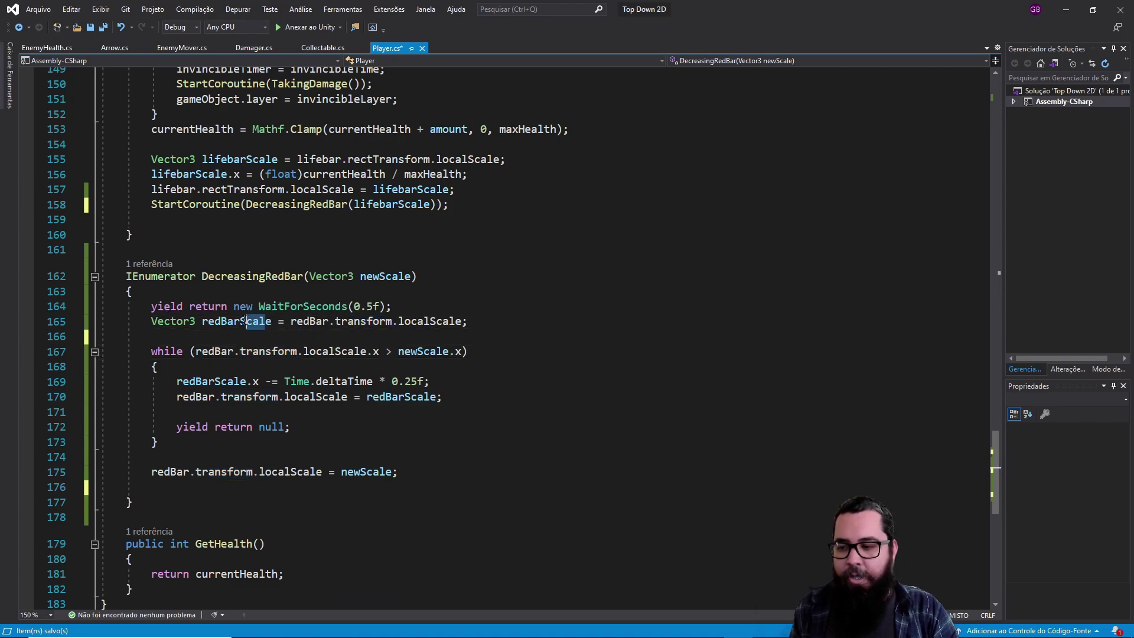
click(258, 383)
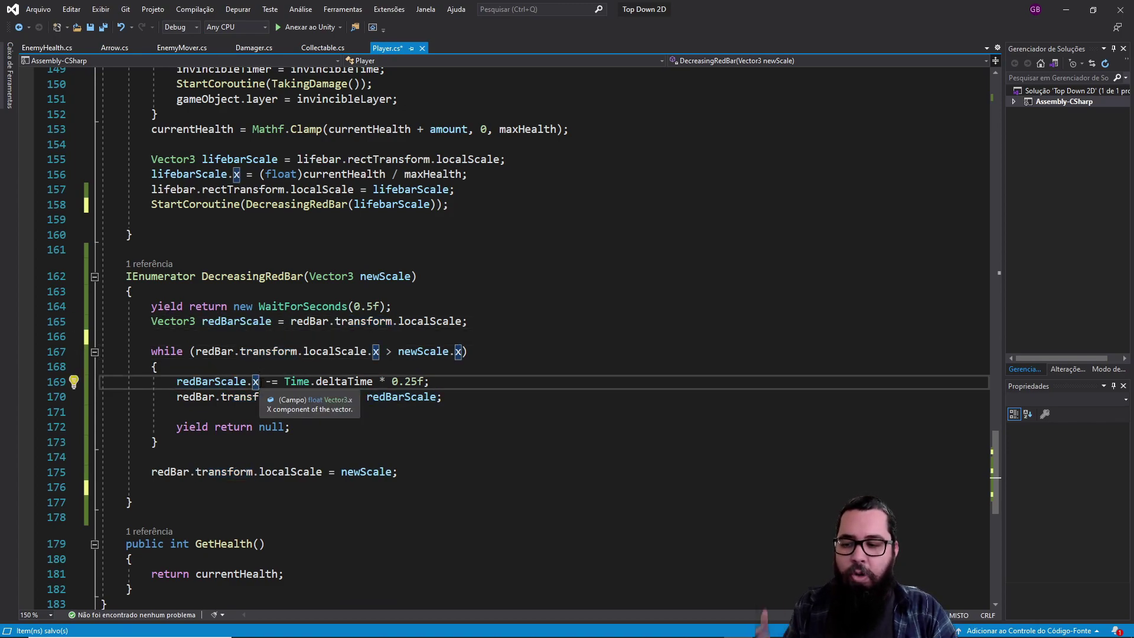
click(260, 382)
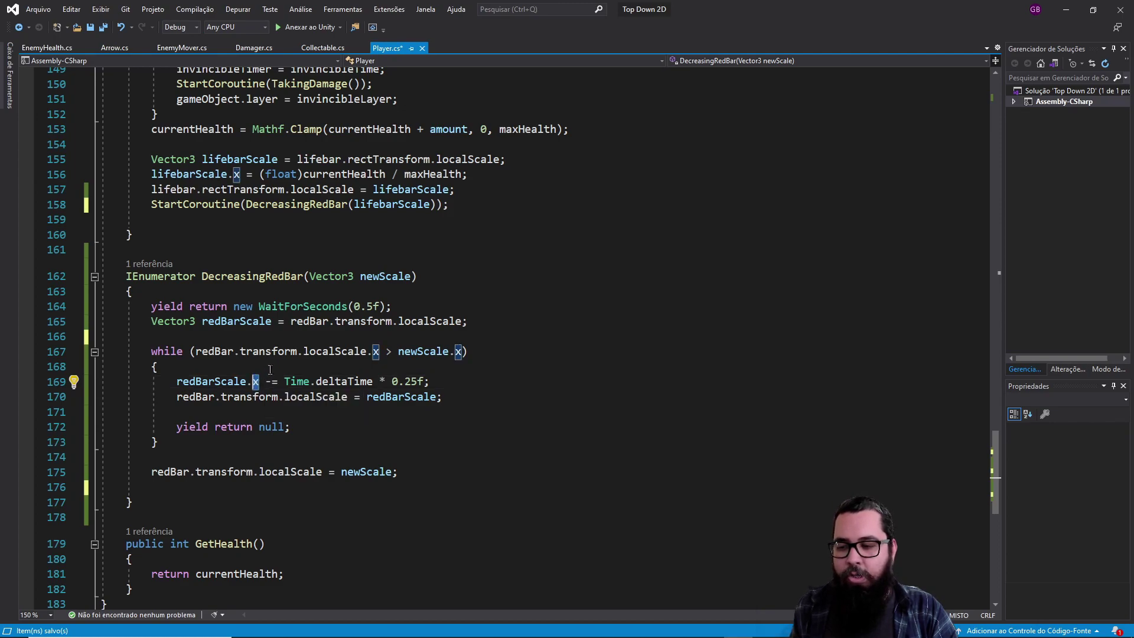
key(Up)
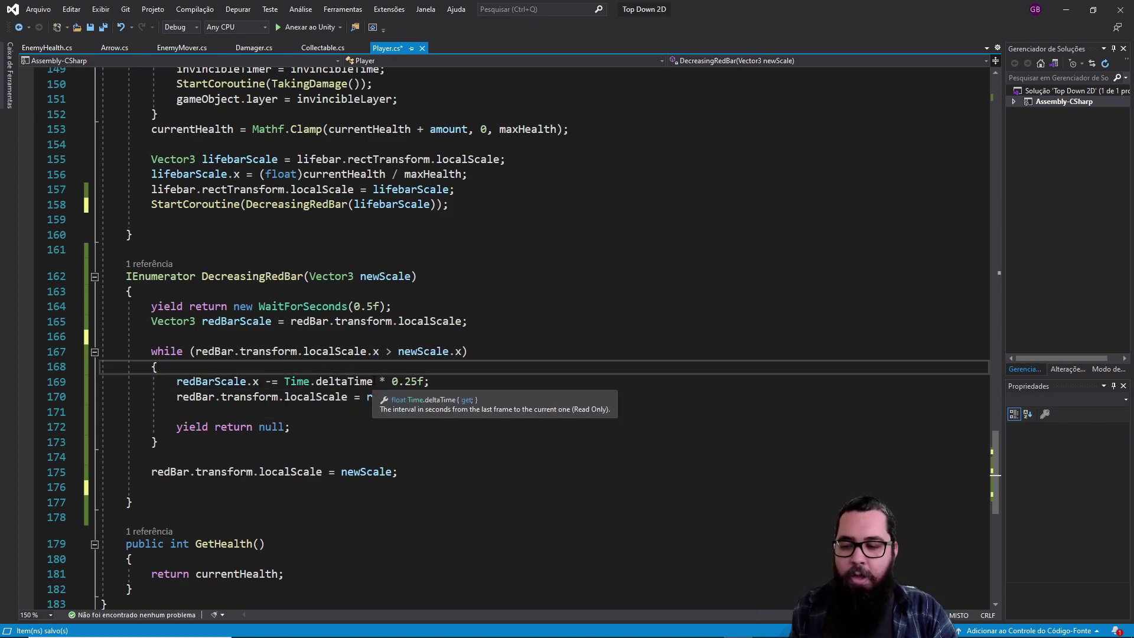
drag(373, 381, 326, 382)
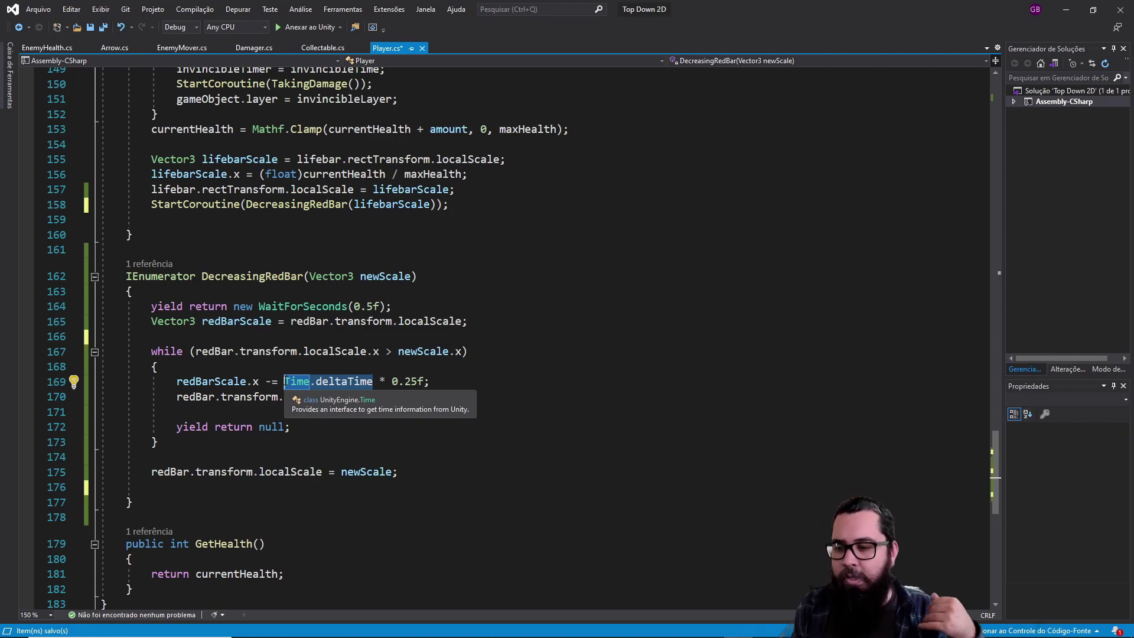
drag(424, 381, 399, 381)
click(424, 381)
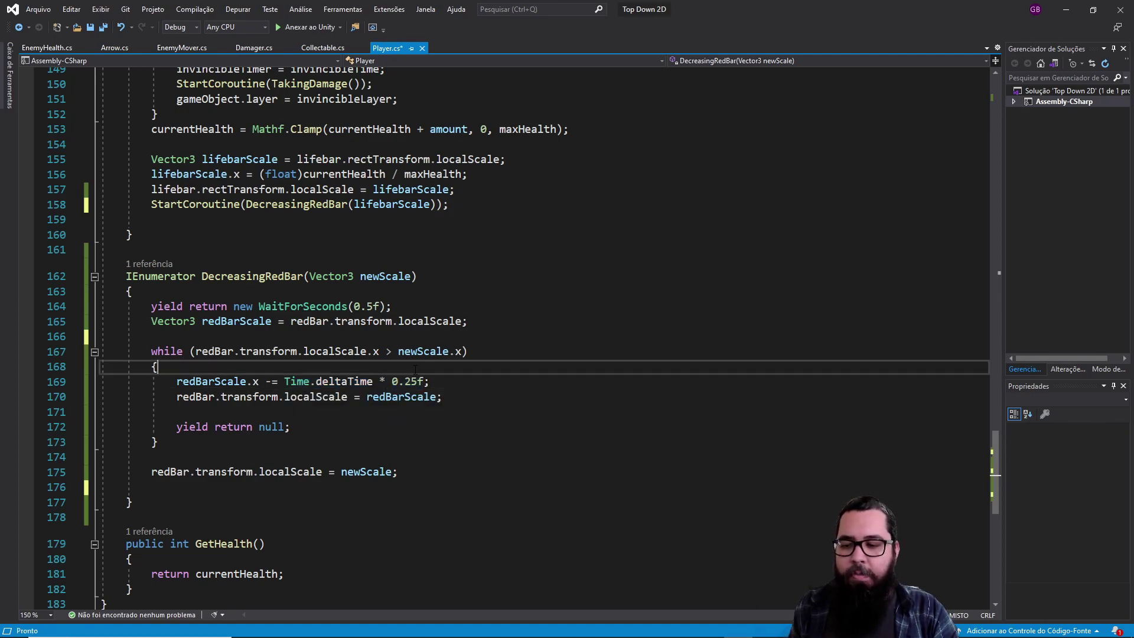
drag(427, 382, 404, 381)
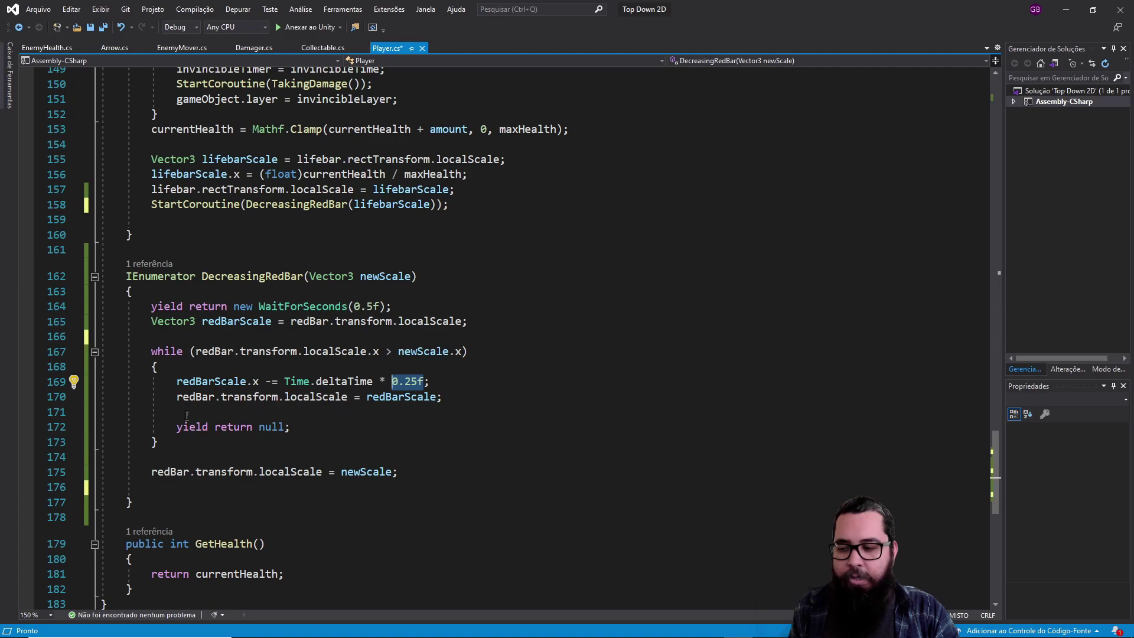
drag(176, 396, 433, 399)
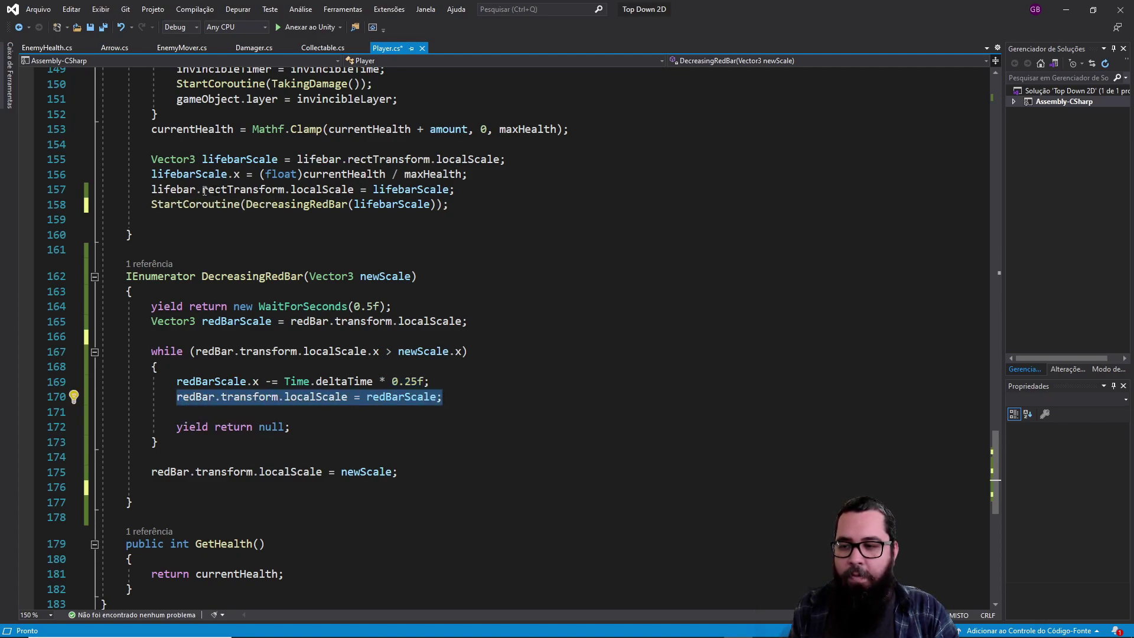
double_click(400, 397)
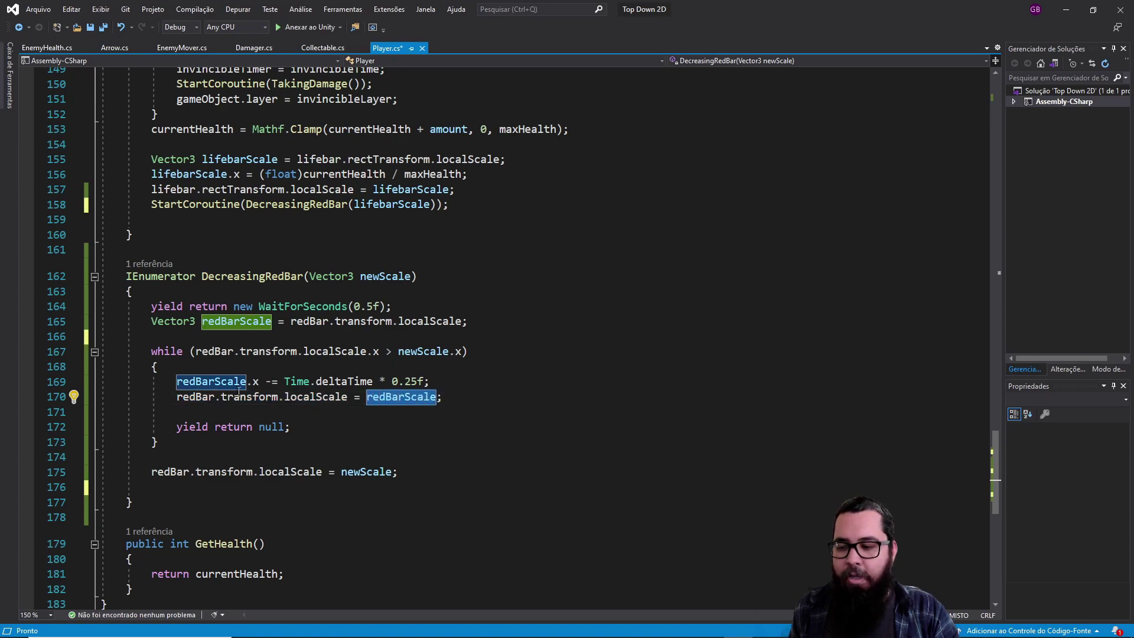
double_click(222, 381)
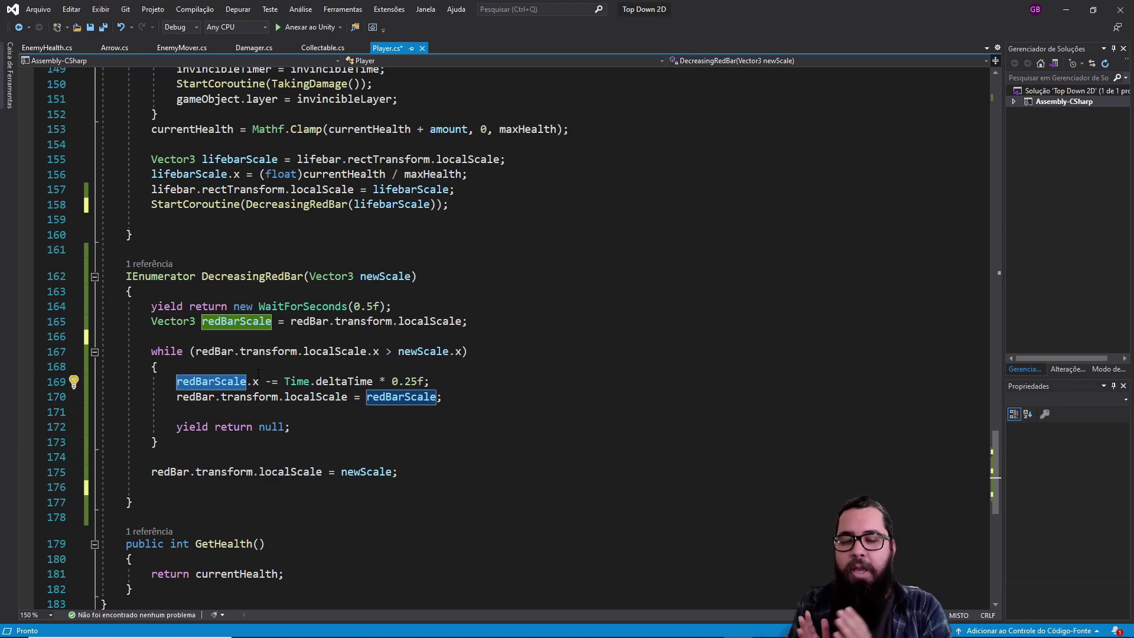
click(301, 414)
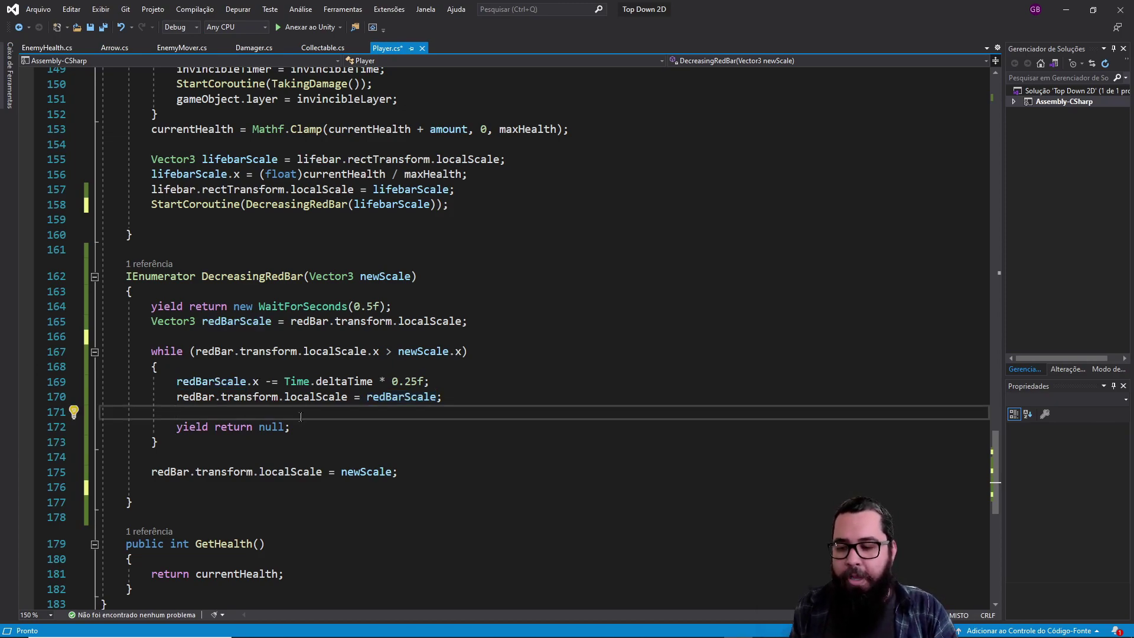
drag(295, 427, 177, 428)
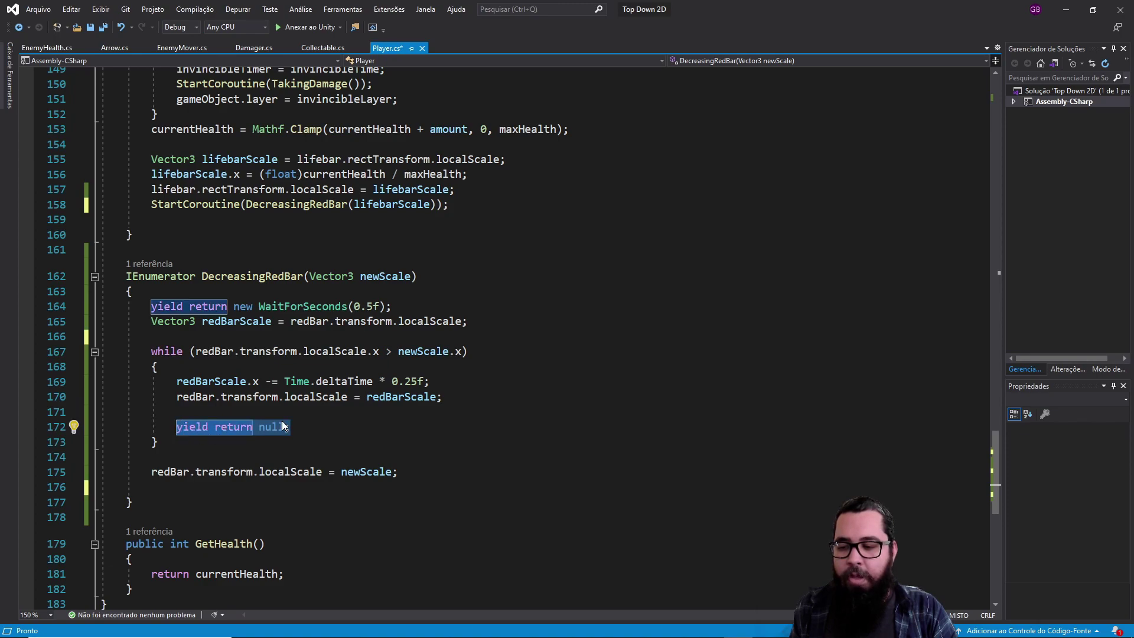
drag(284, 427, 272, 426)
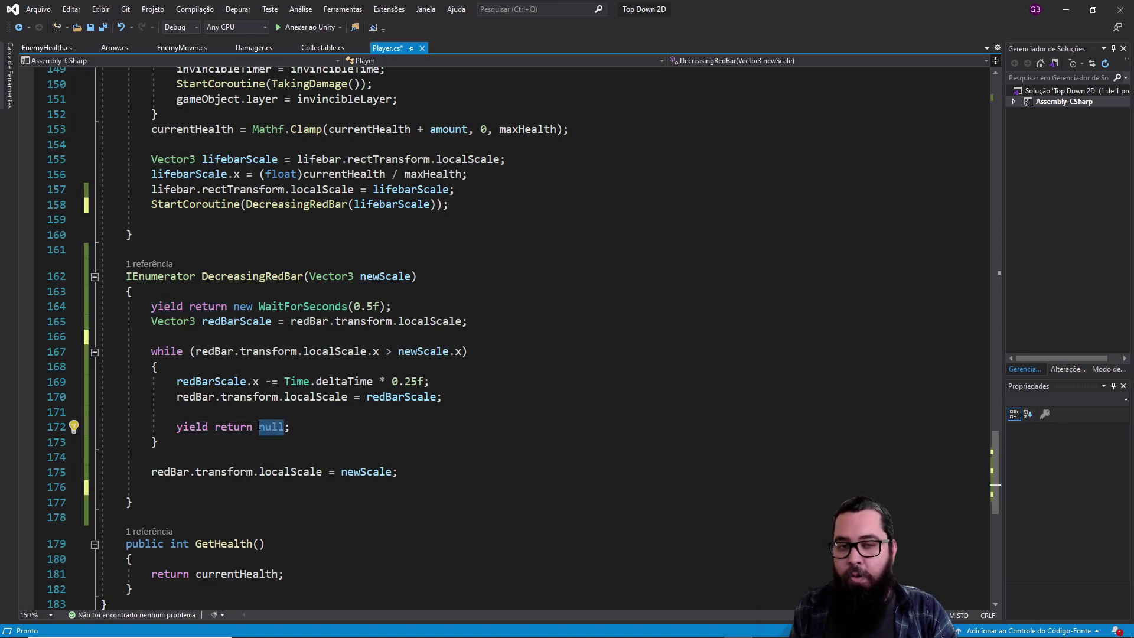
click(305, 427)
drag(175, 376, 312, 428)
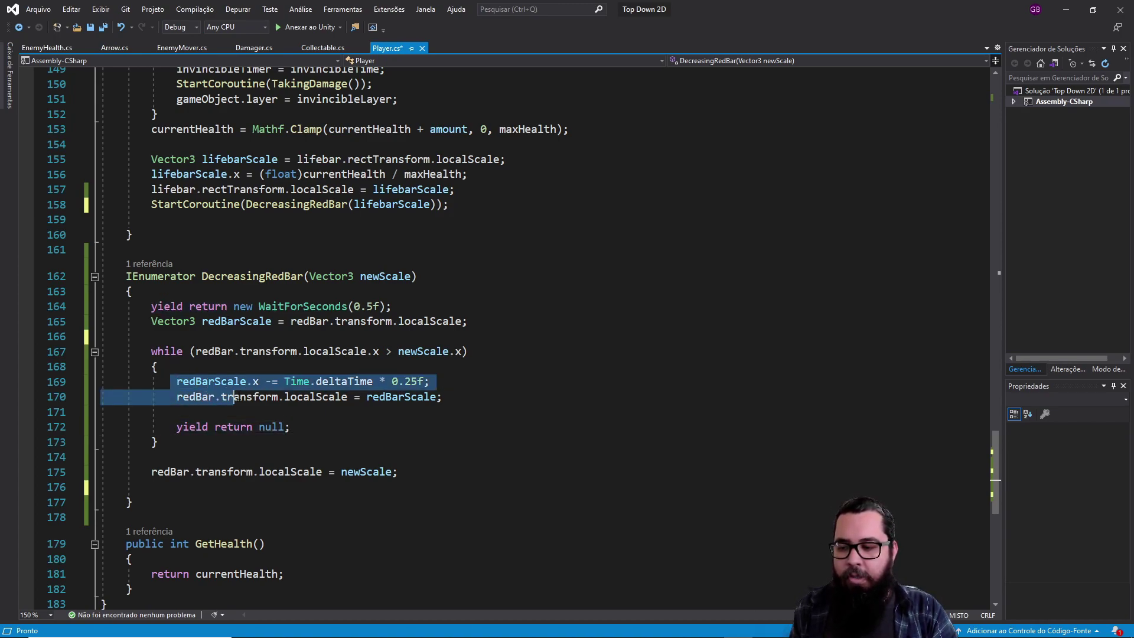
click(312, 427)
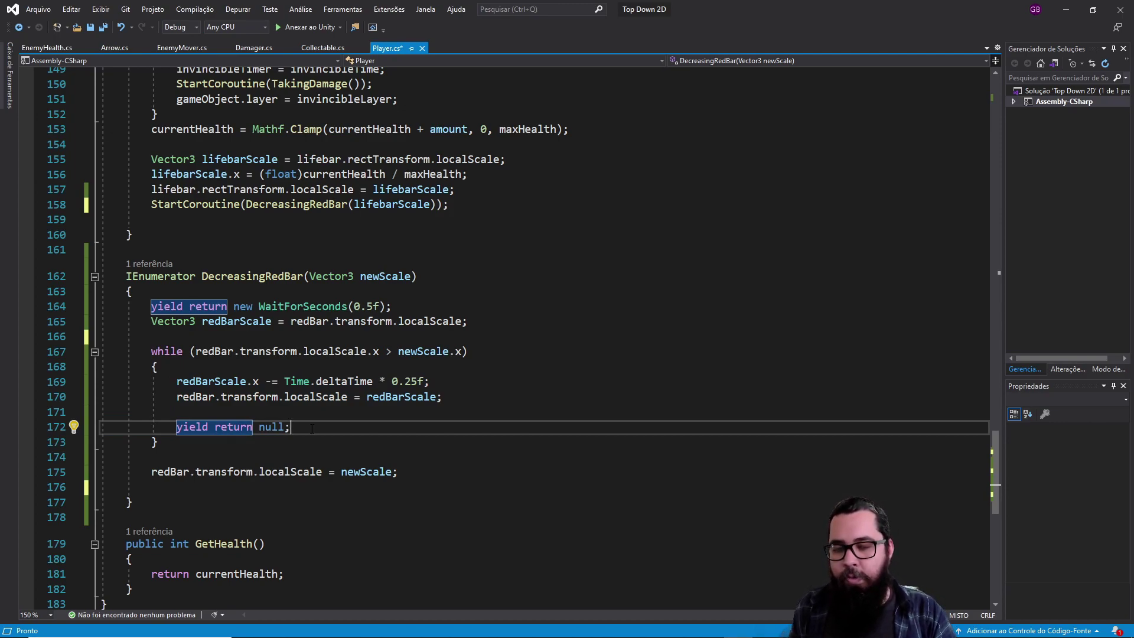
drag(177, 382, 323, 428)
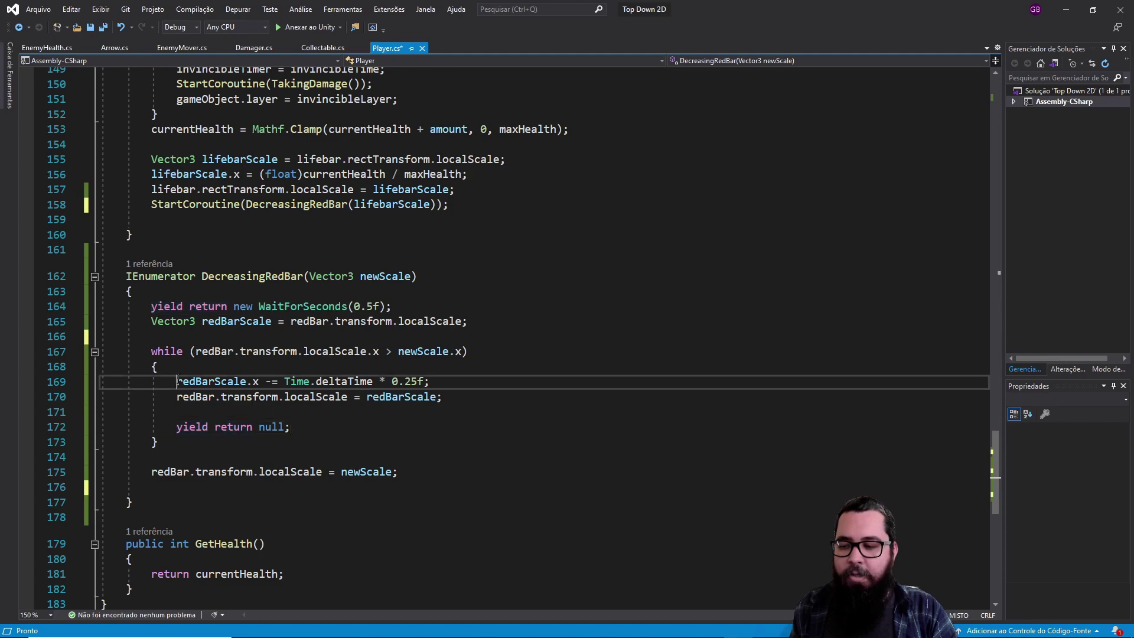
click(324, 427)
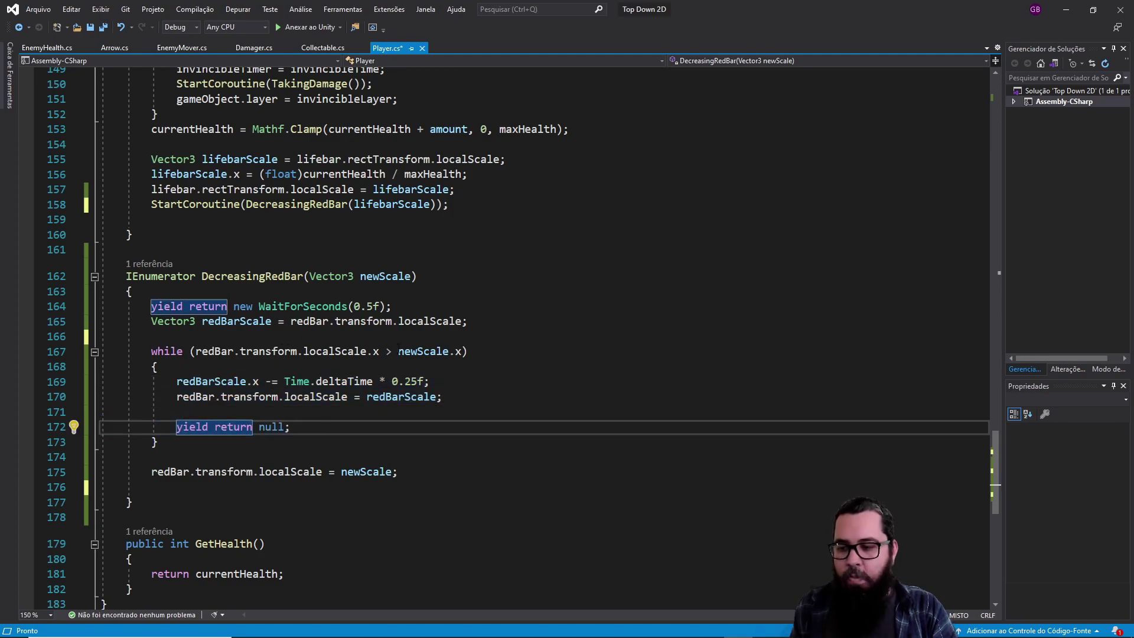
click(380, 352)
drag(380, 352, 230, 351)
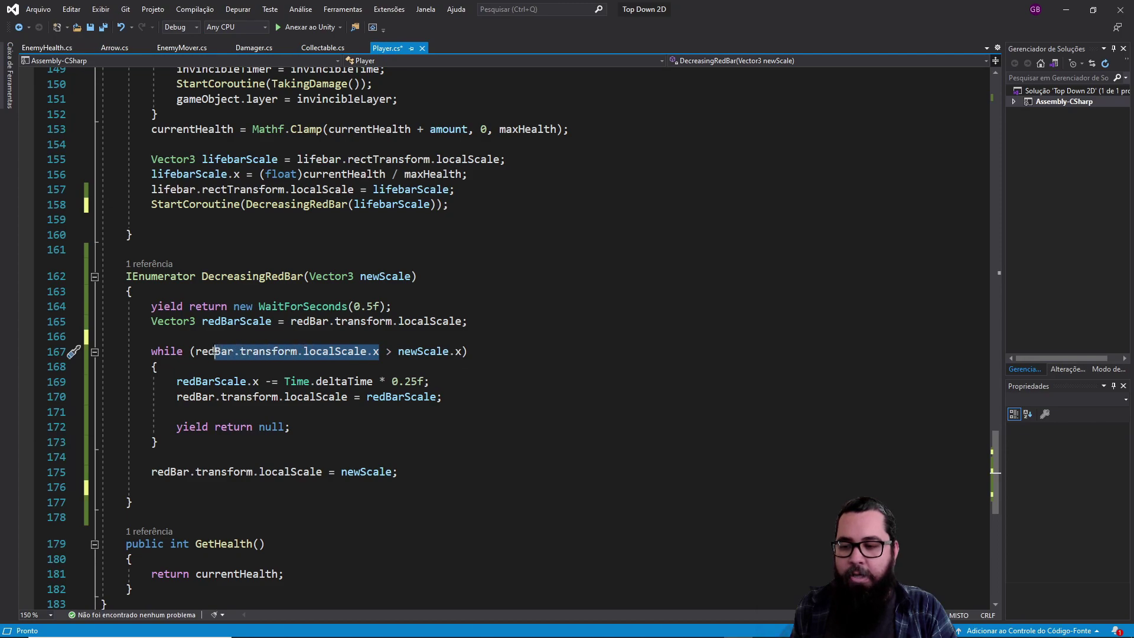
click(457, 352)
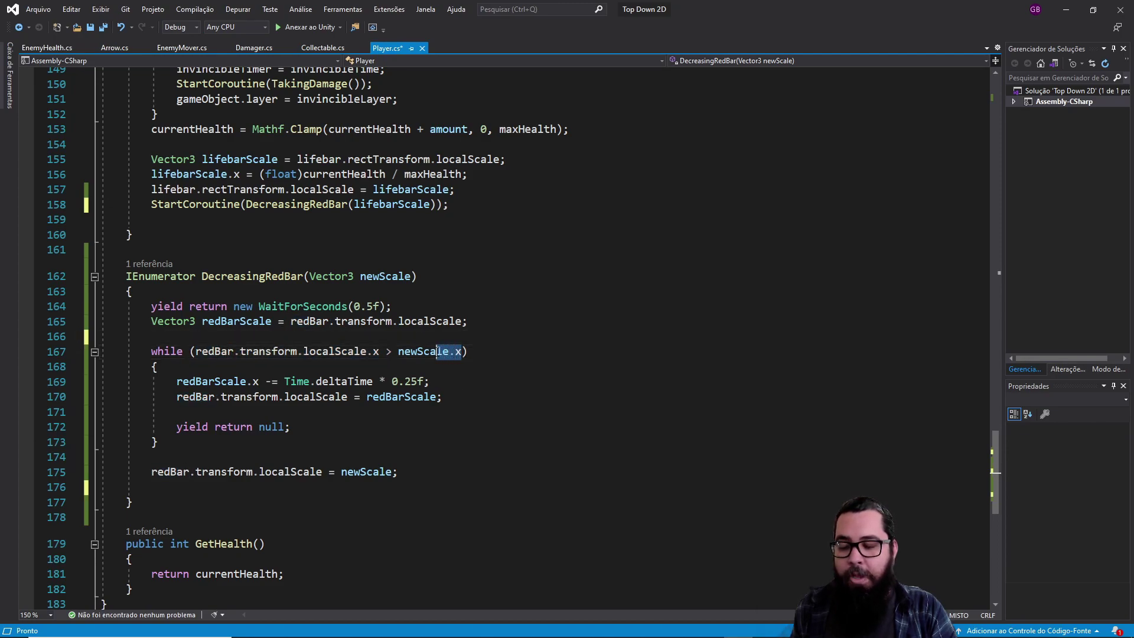
drag(405, 350, 398, 351)
click(458, 351)
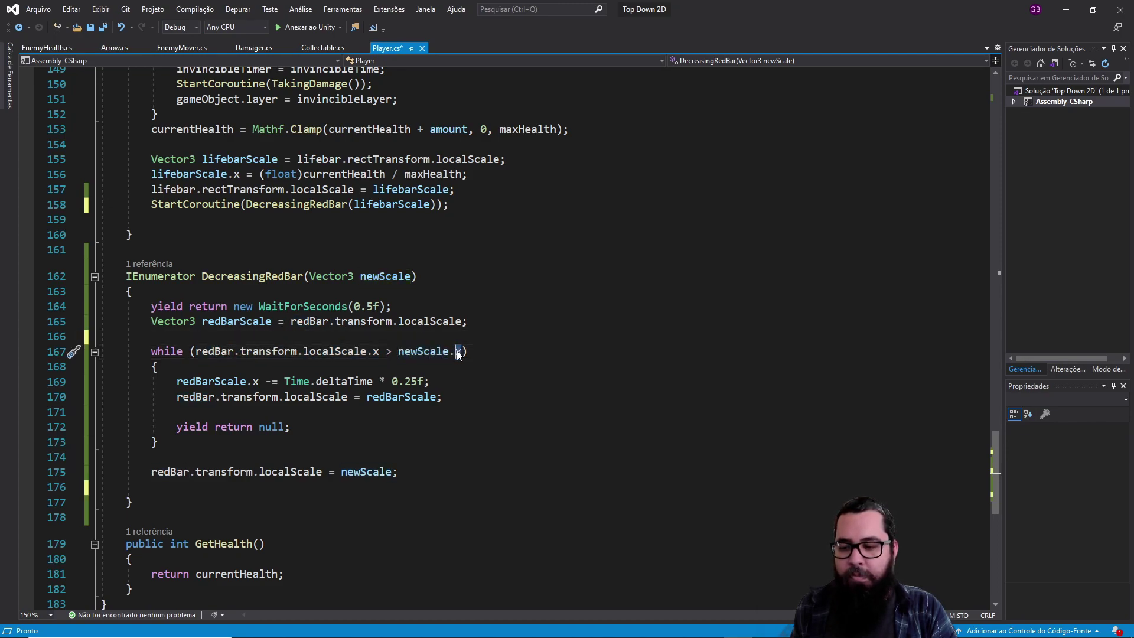
drag(151, 472, 360, 472)
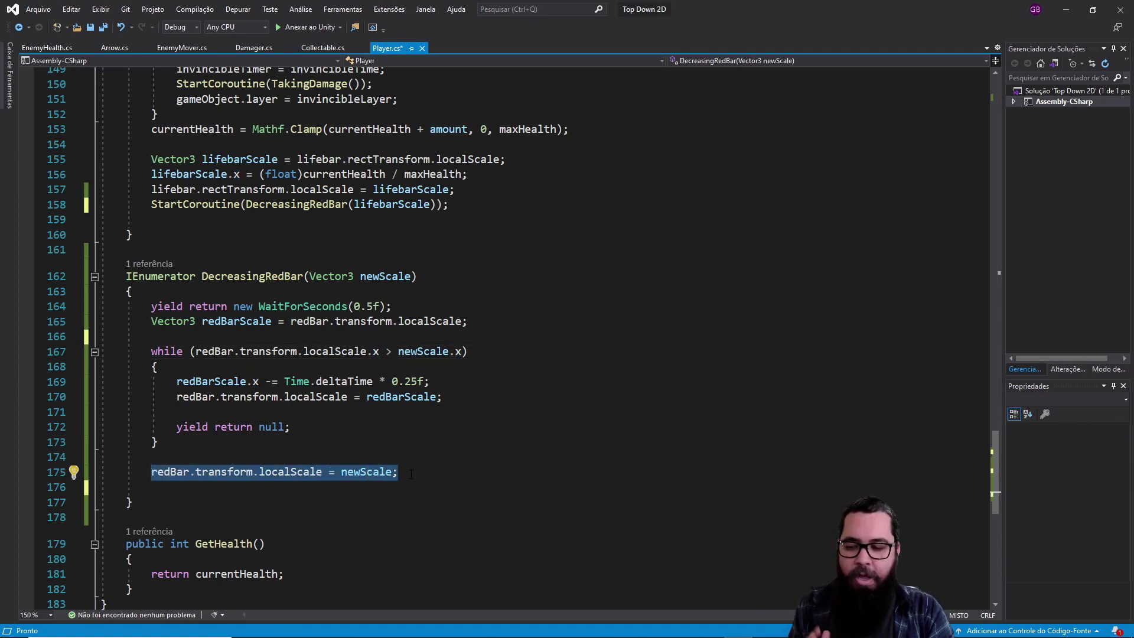
Review how StartCoroutine passes lifebarScale into DecreasingRedBar's newScale parameter.
scroll(411, 474, up, 2)
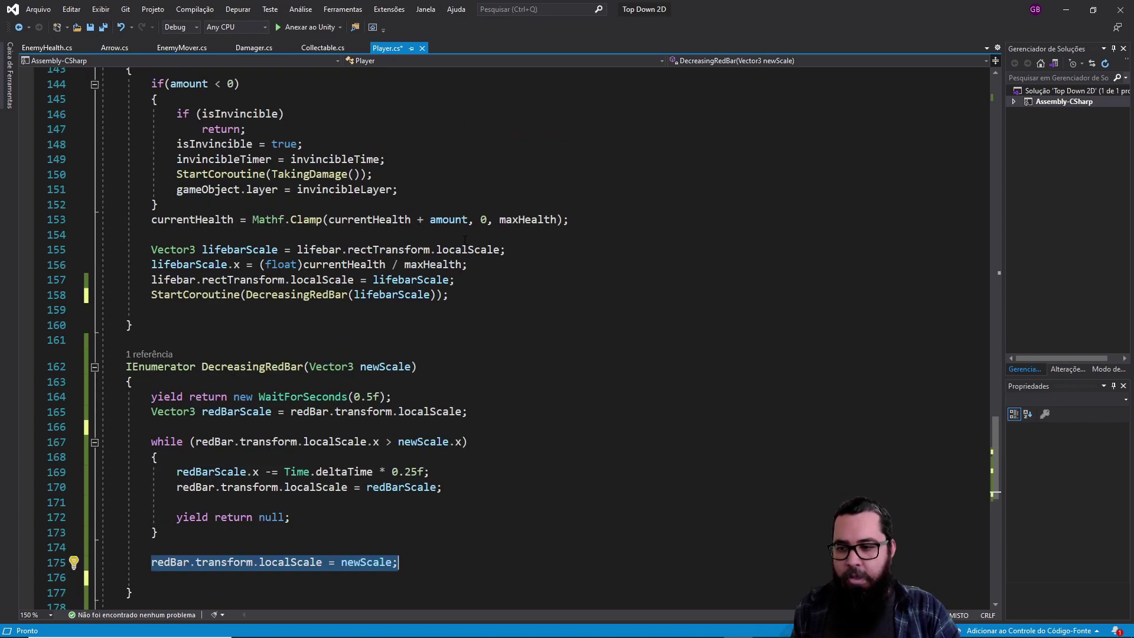
scroll(411, 475, down, 1)
click(453, 251)
drag(453, 250, 184, 251)
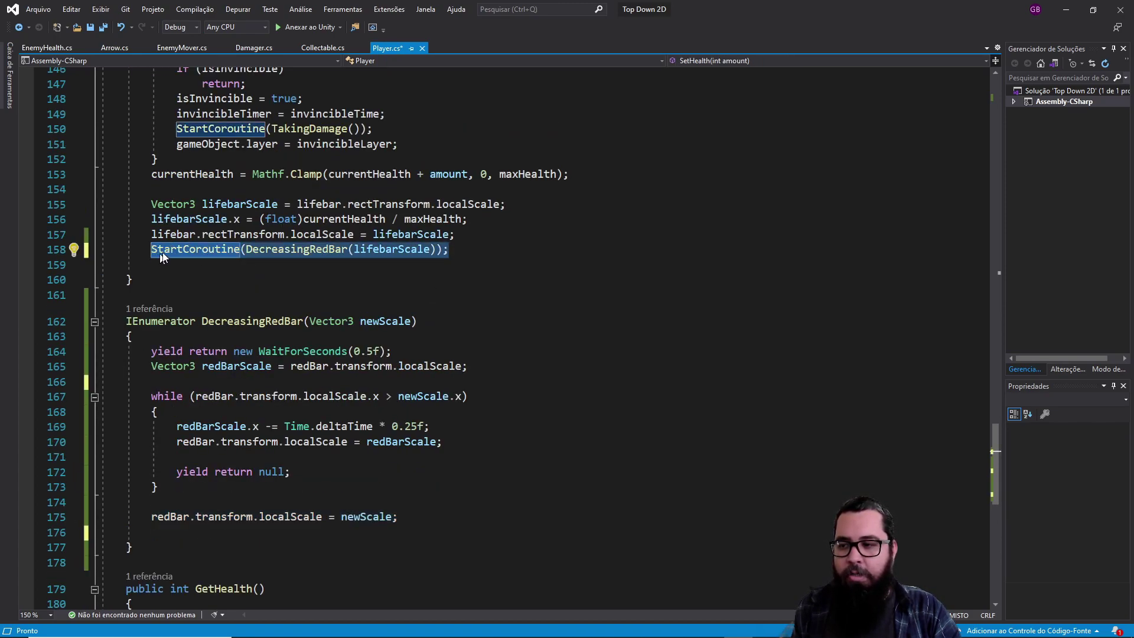
click(245, 249)
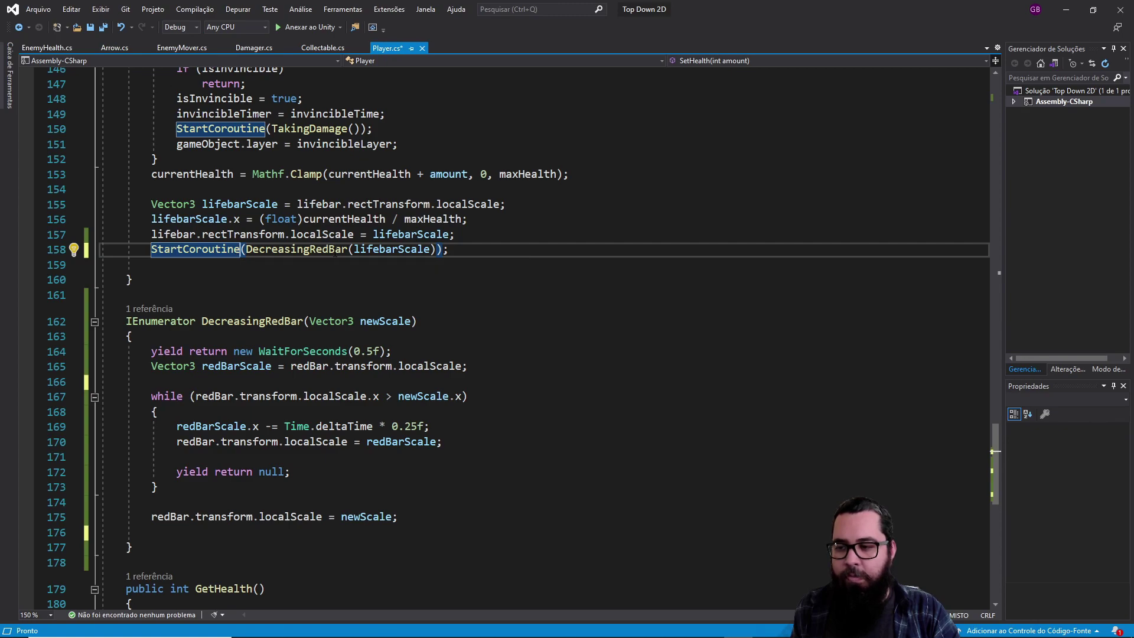
click(276, 249)
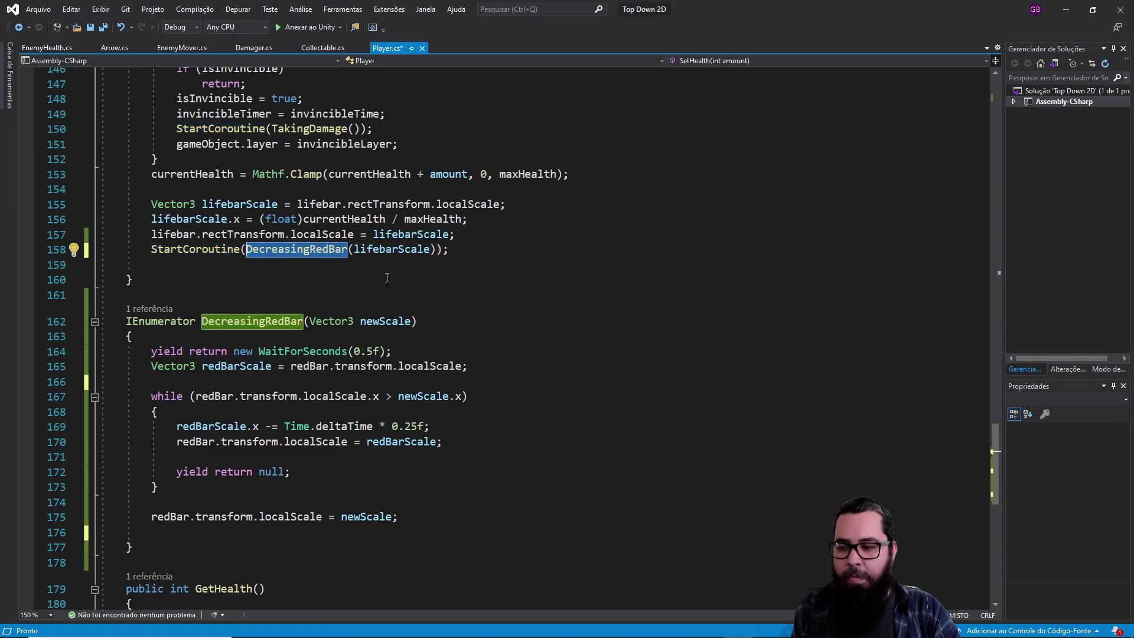
drag(412, 320, 381, 321)
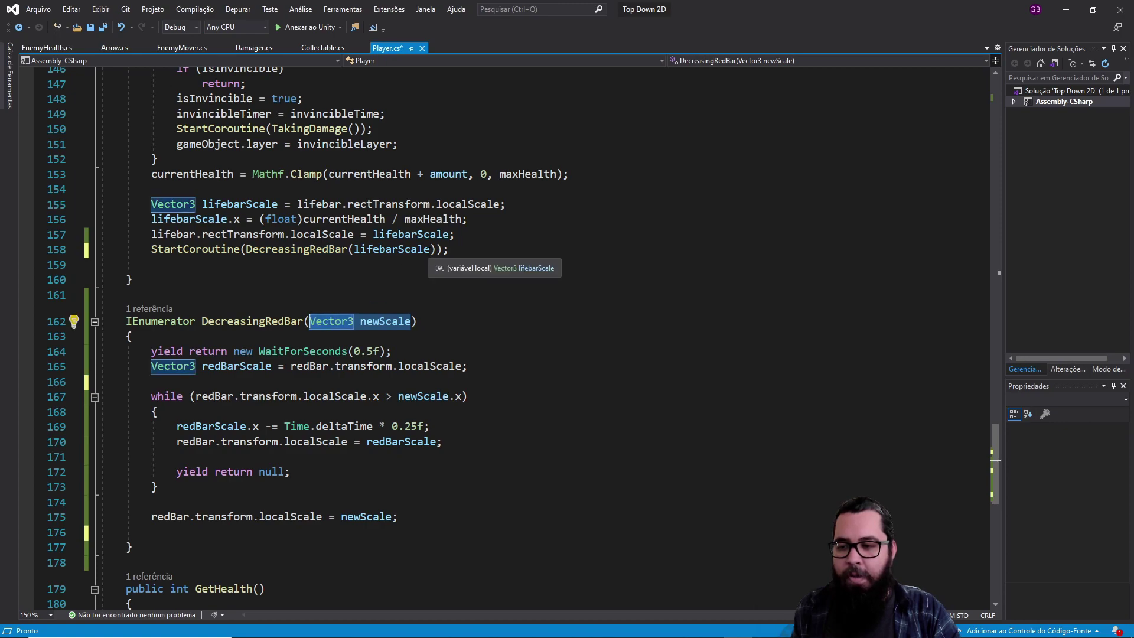
drag(430, 248, 367, 249)
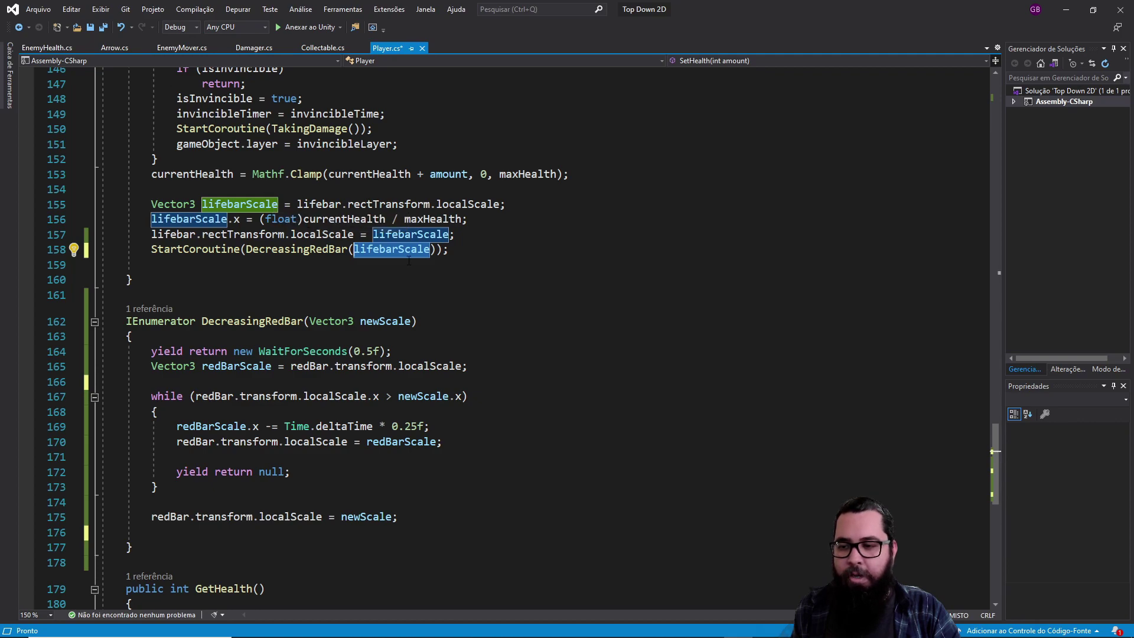
Save Player.cs and return to the Unity editor.
click(528, 254)
key(ctrl+s)
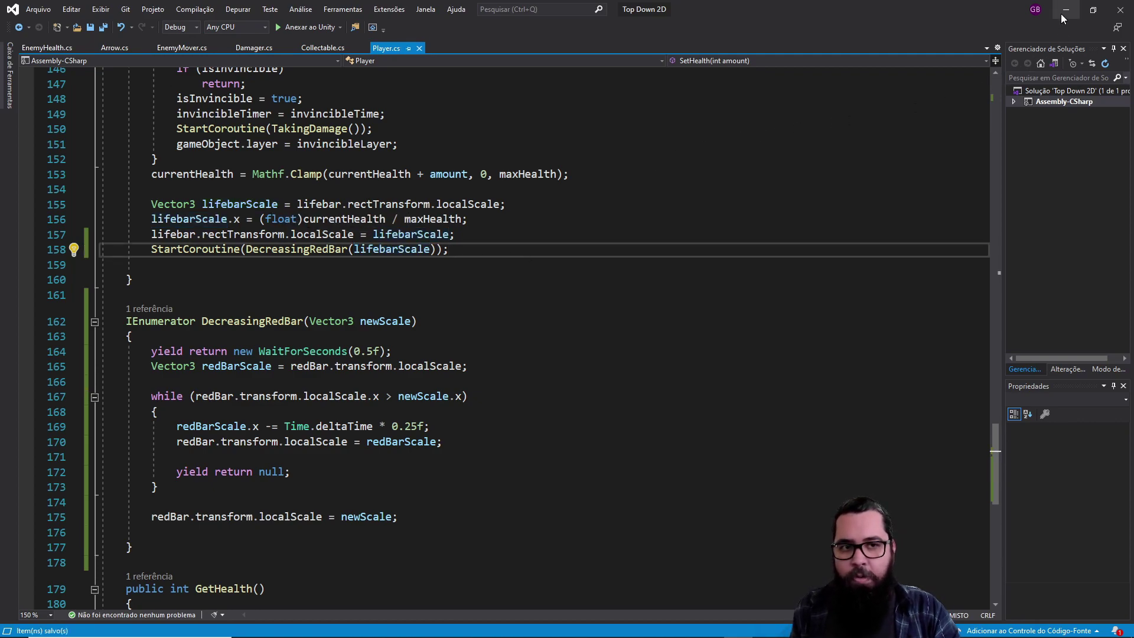
click(1061, 13)
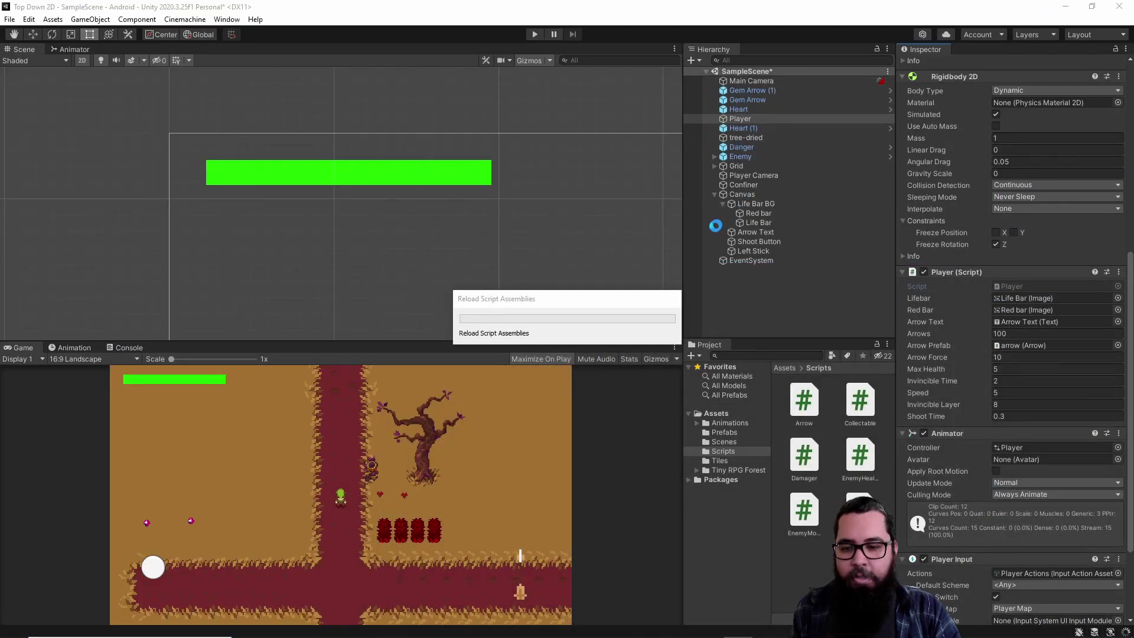
click(535, 34)
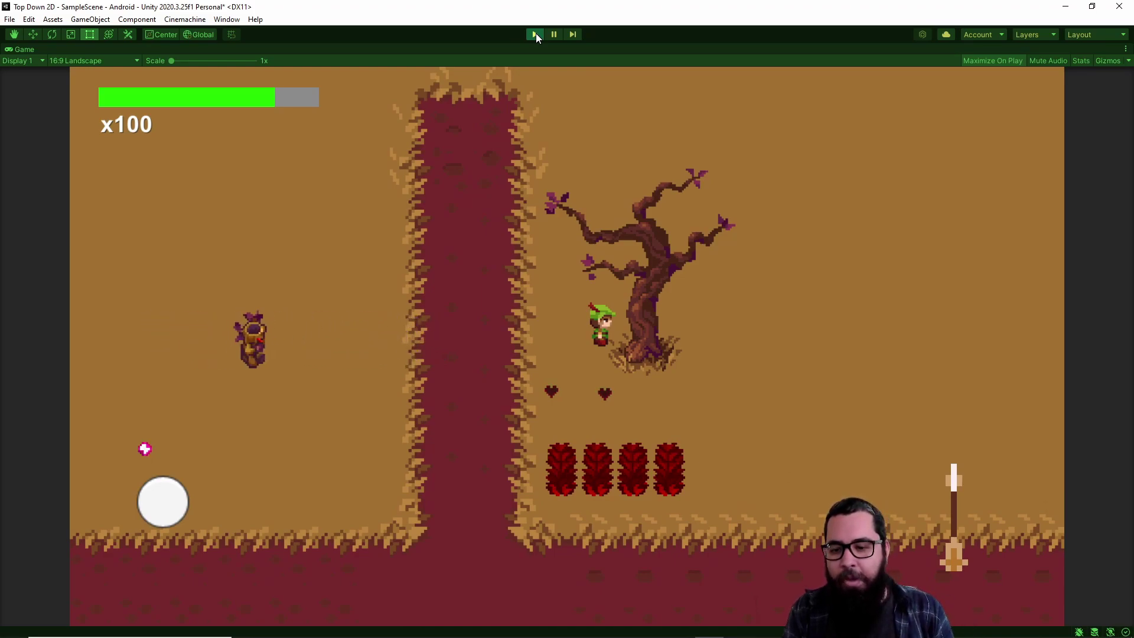
key(s)
key(d)
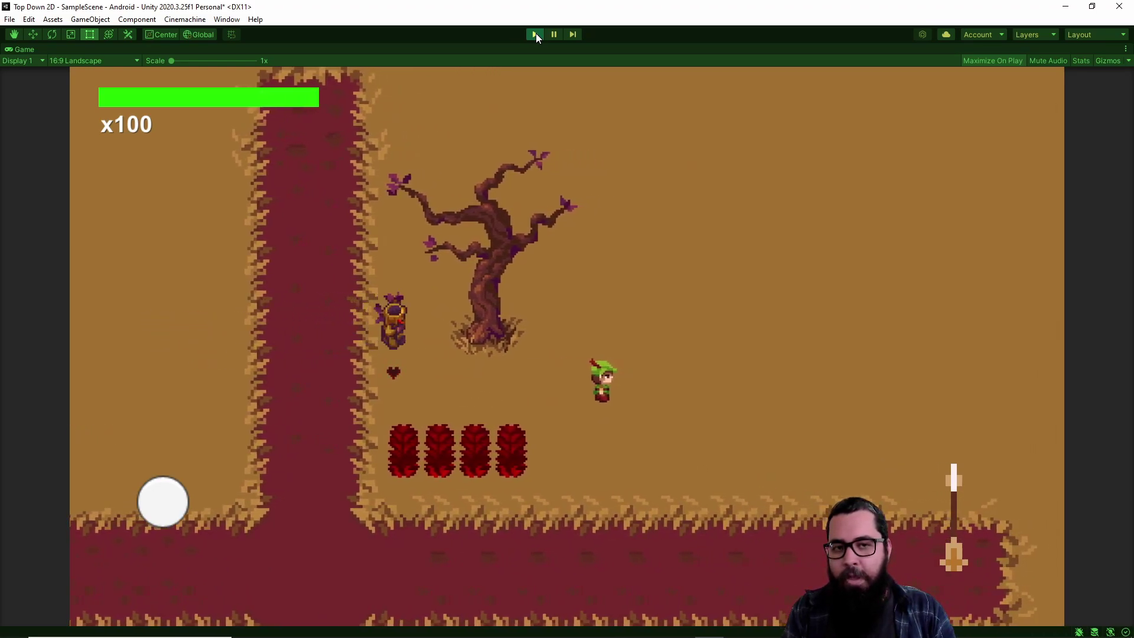
key(s)
key(a)
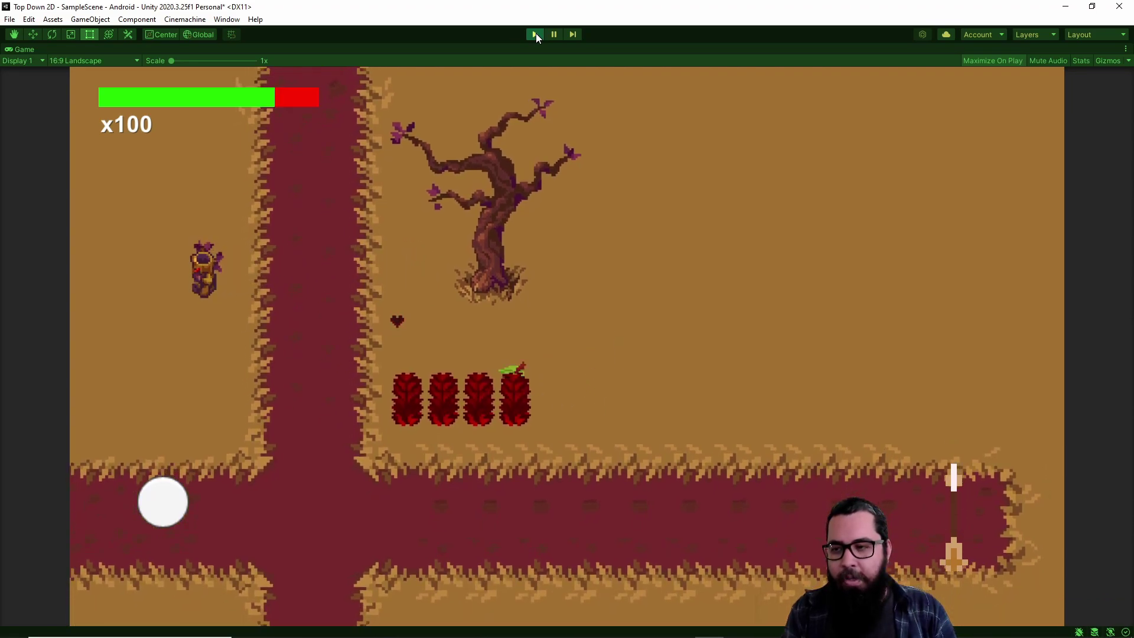
key(s)
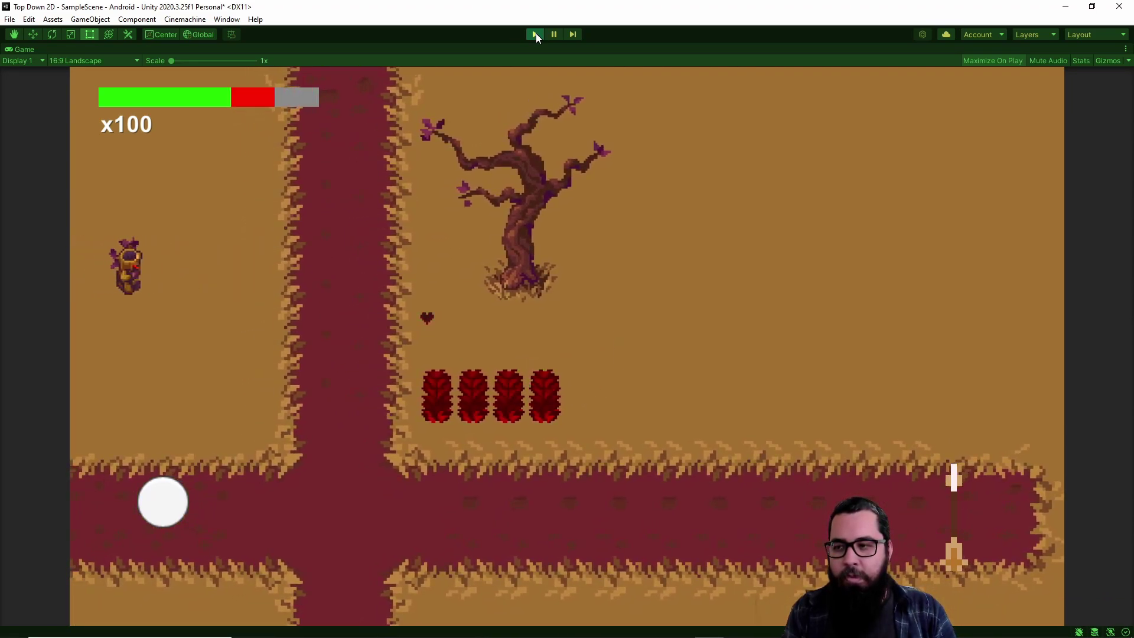
key(w)
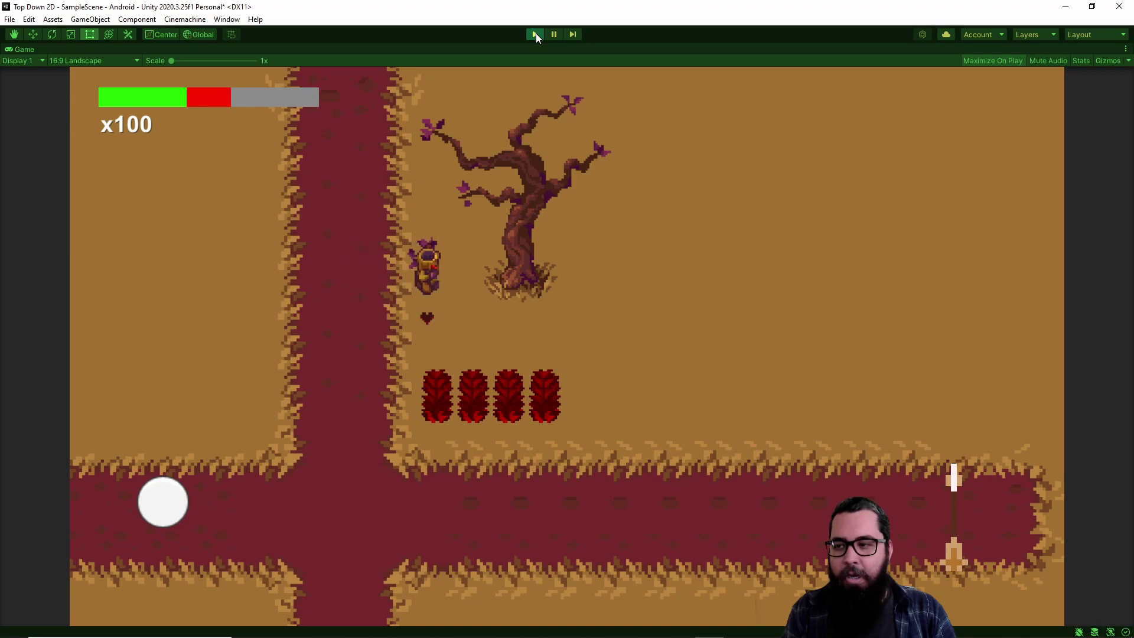
key(d)
key(s)
key(a)
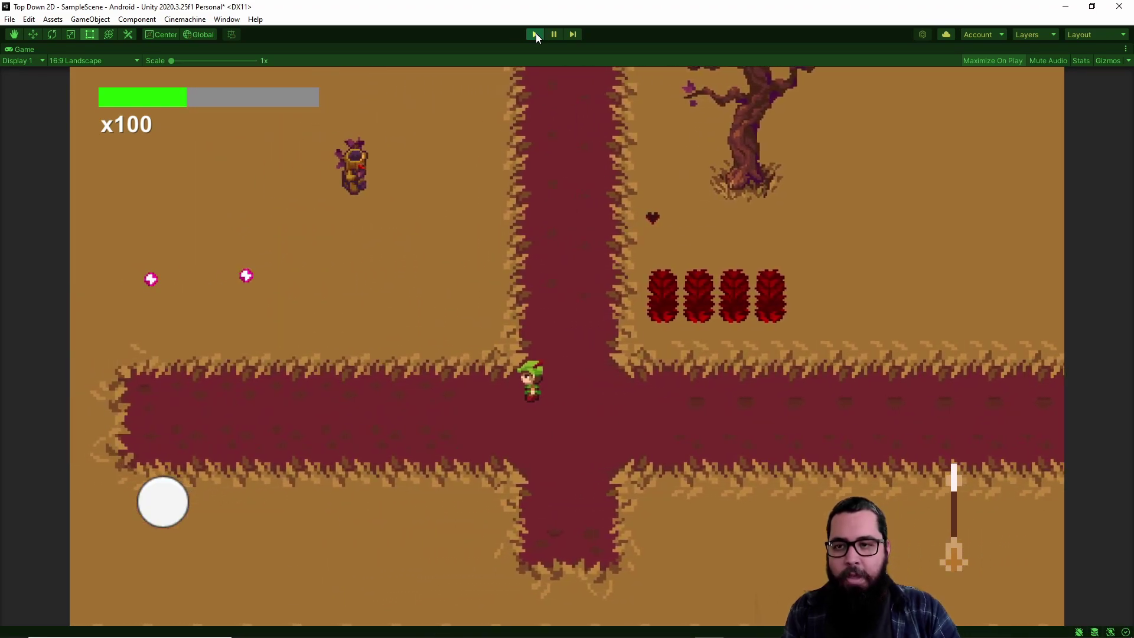
click(535, 34)
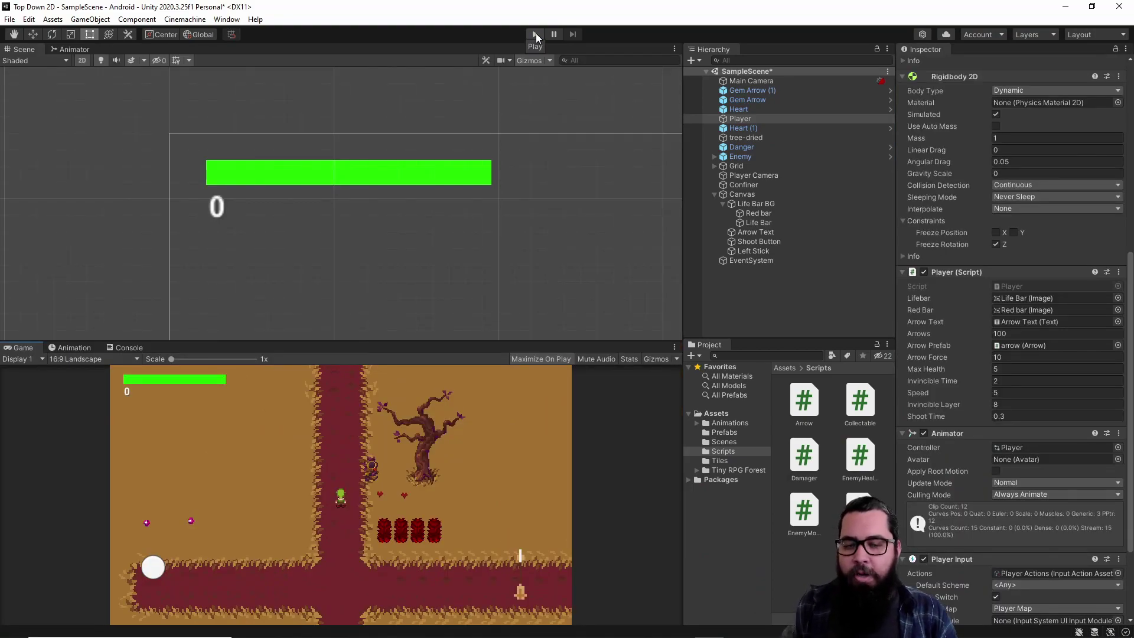